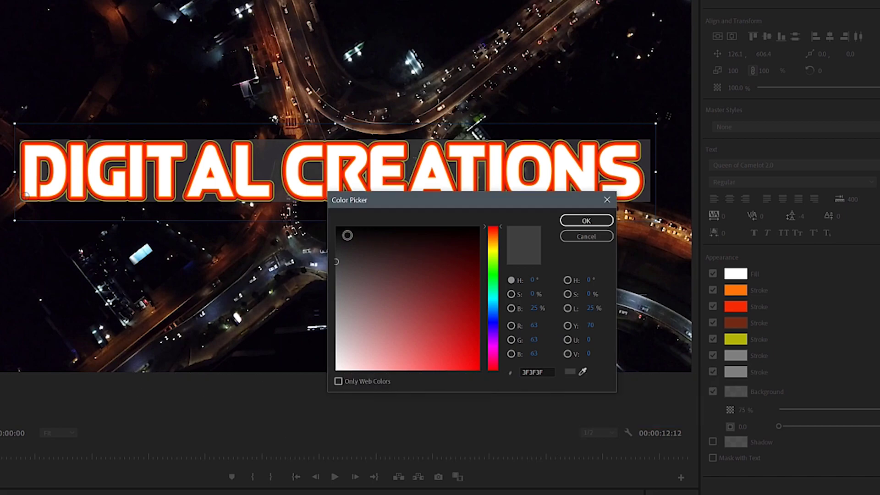
# Step: Try black, red, green and blue shades in the Color Picker, ending on a desaturated greyish blue
pyautogui.moveTo(347, 235); pyautogui.dragTo(324, 216)
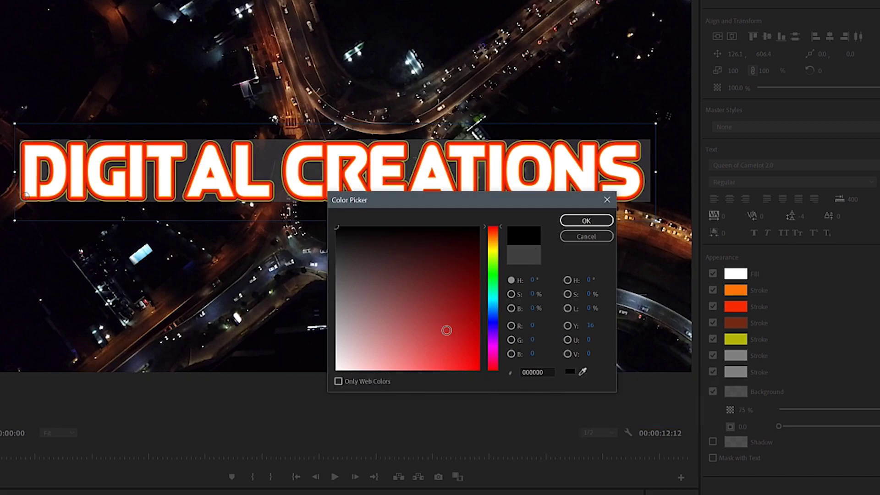
pyautogui.click(468, 369)
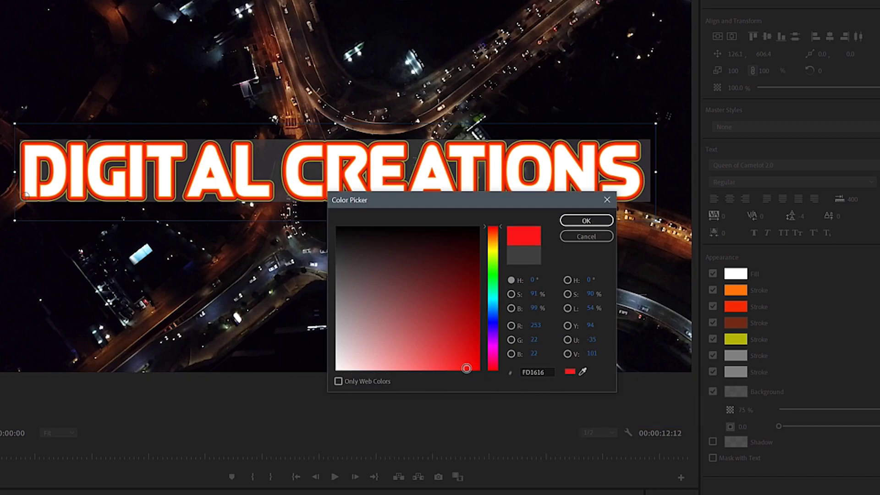
pyautogui.click(494, 280)
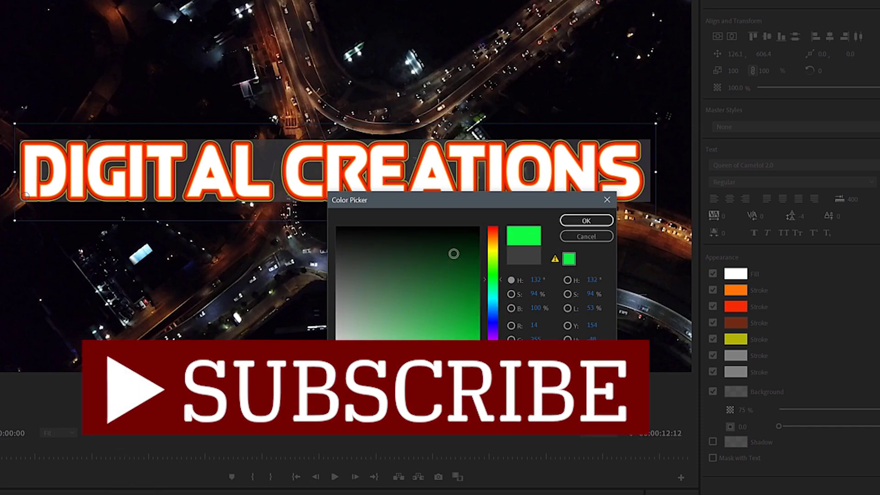
pyautogui.click(471, 234)
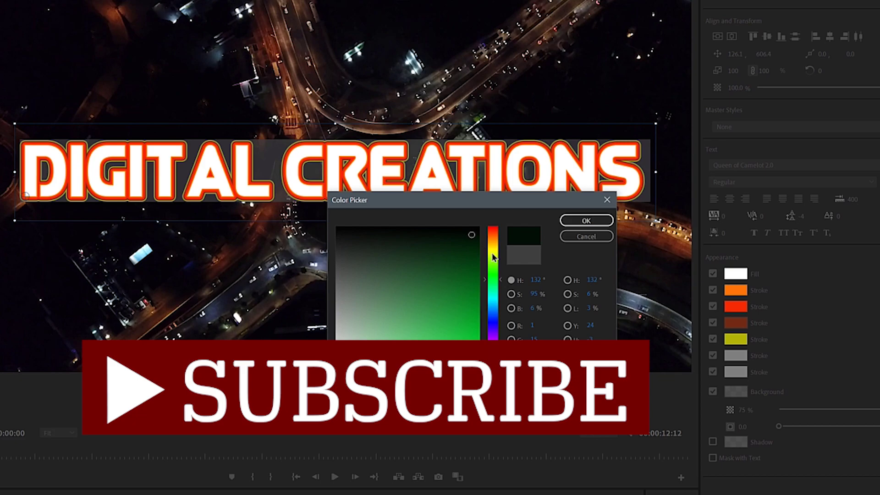
pyautogui.click(491, 307)
pyautogui.click(470, 352)
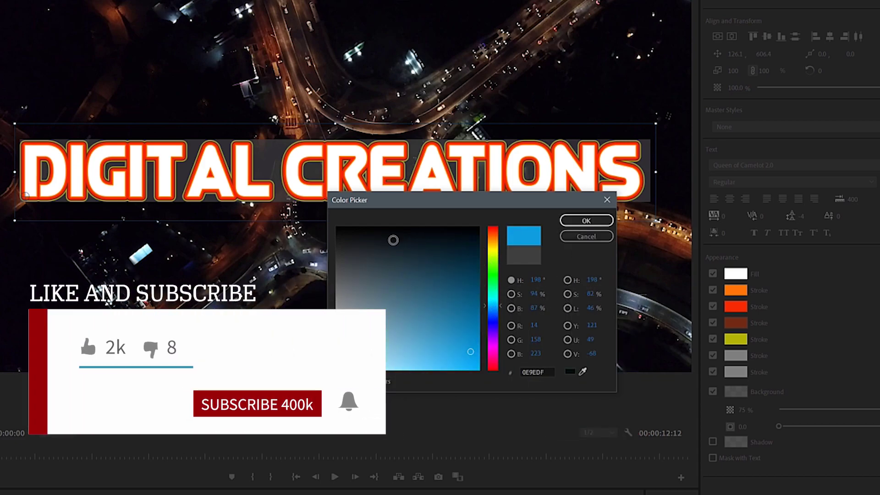
pyautogui.moveTo(393, 242)
pyautogui.mouseDown()
pyautogui.moveTo(334, 229)
pyautogui.moveTo(334, 251)
pyautogui.mouseUp()
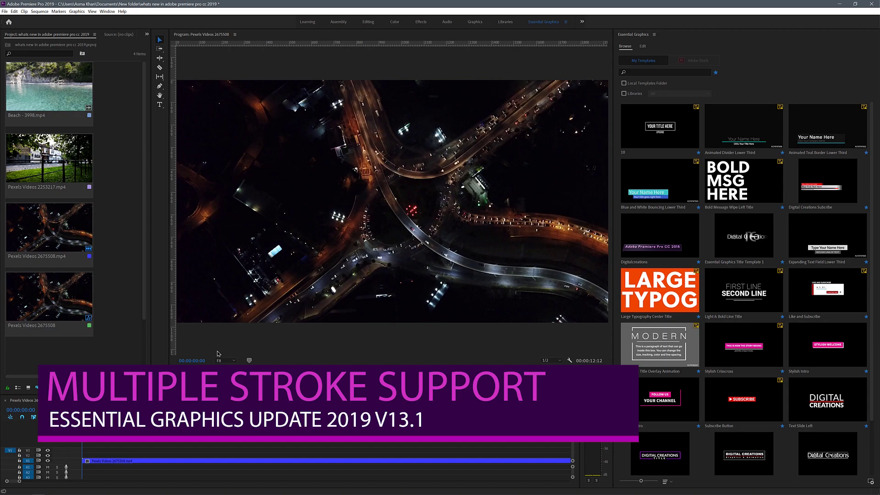
# Step: Create a text title reading 'Digital Creations' on the Program monitor frame
pyautogui.click(160, 105)
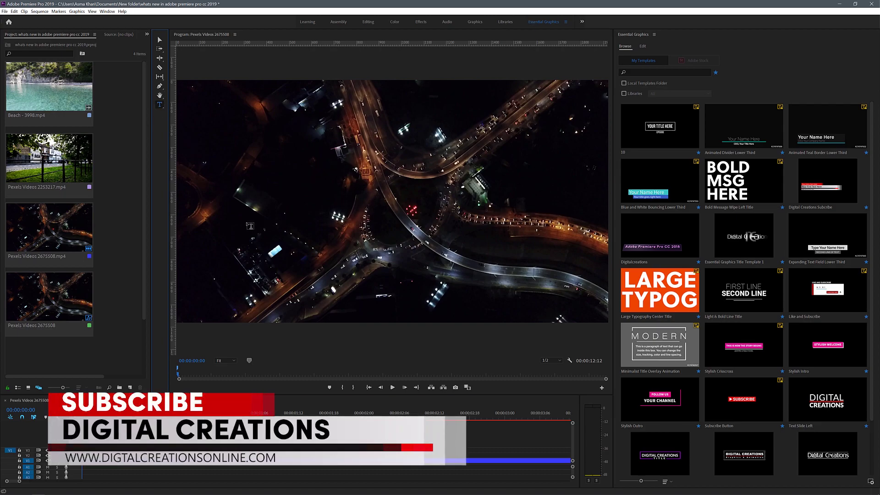
pyautogui.click(250, 226)
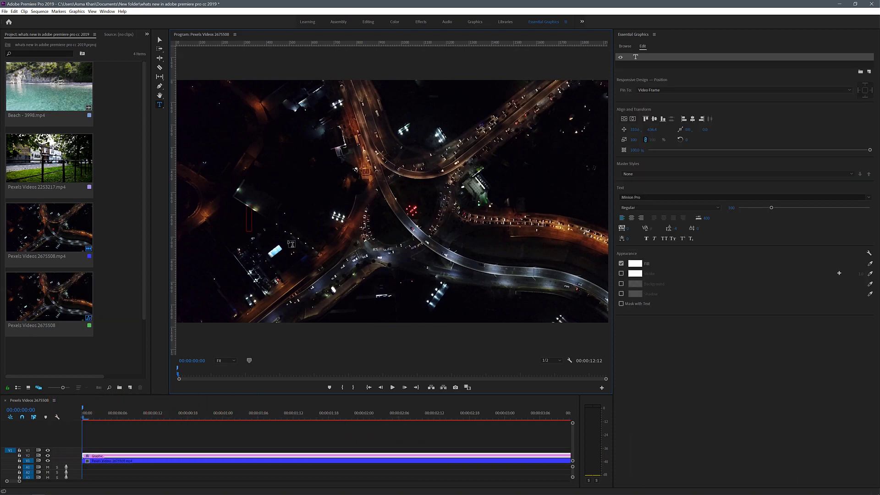
pyautogui.write('Digi')
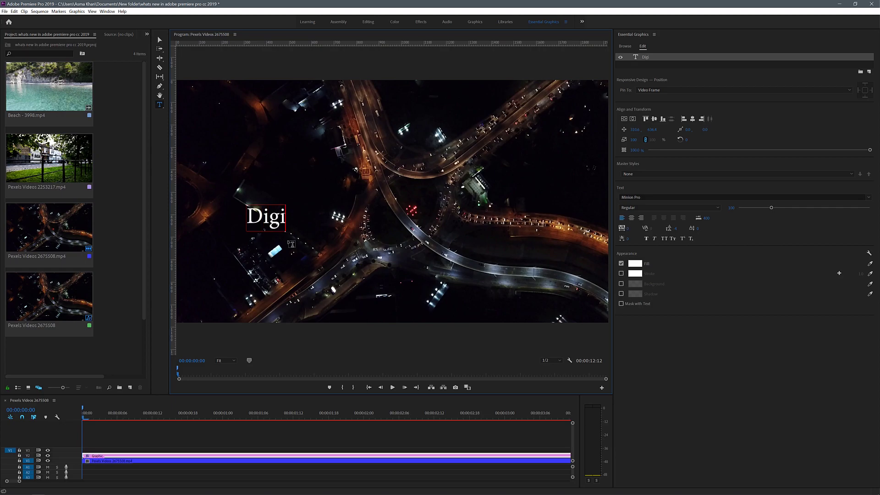
pyautogui.write('tal C')
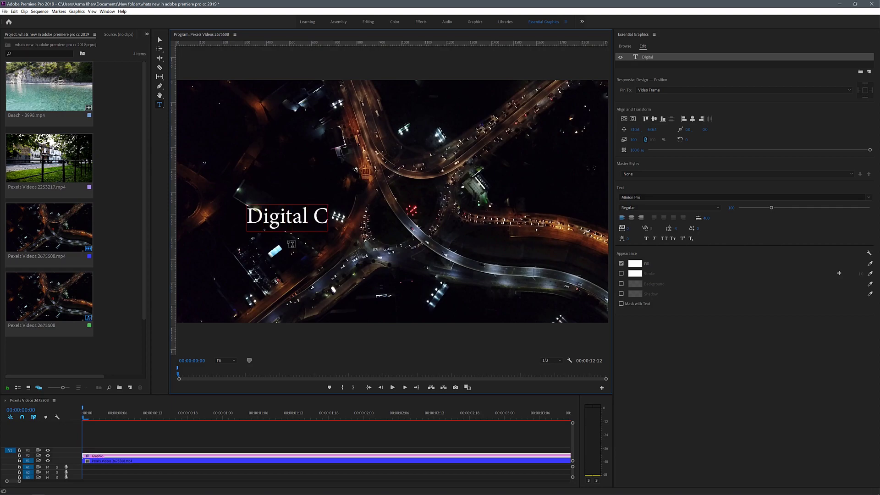
pyautogui.write('reations')
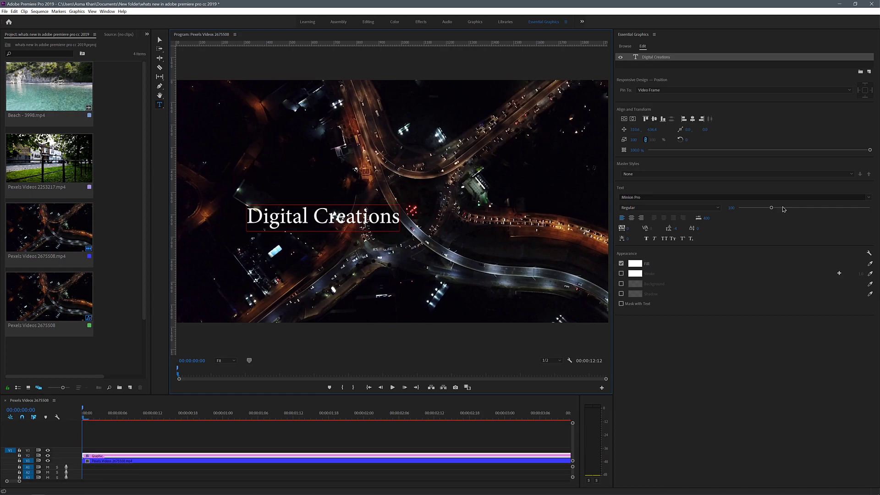
# Step: Enlarge the title to about size 196 and centre it horizontally and vertically
pyautogui.moveTo(773, 211); pyautogui.dragTo(817, 212)
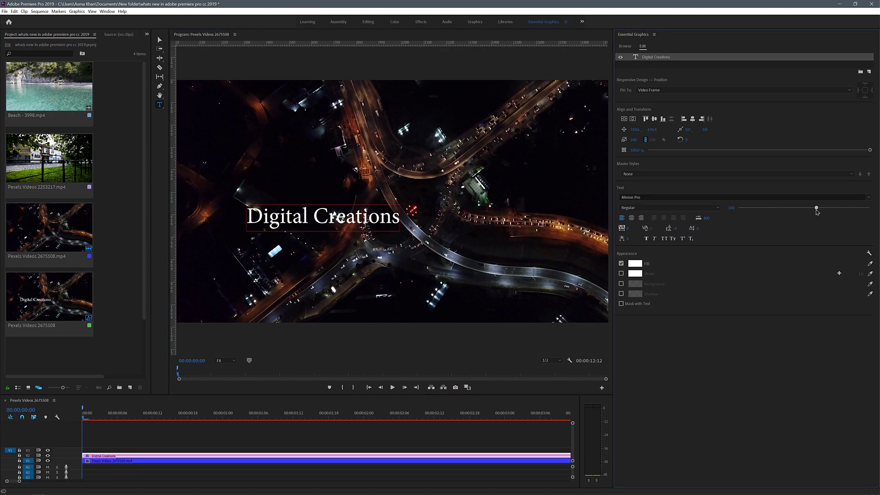
pyautogui.click(160, 457)
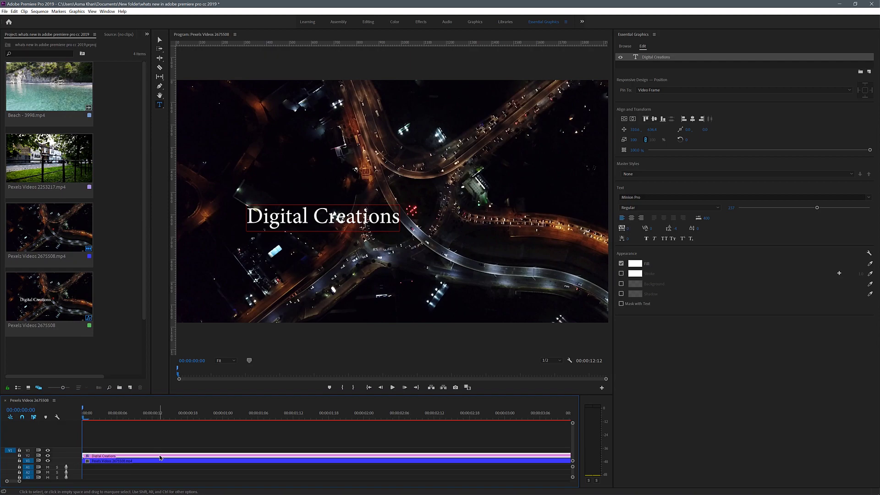
pyautogui.click(159, 40)
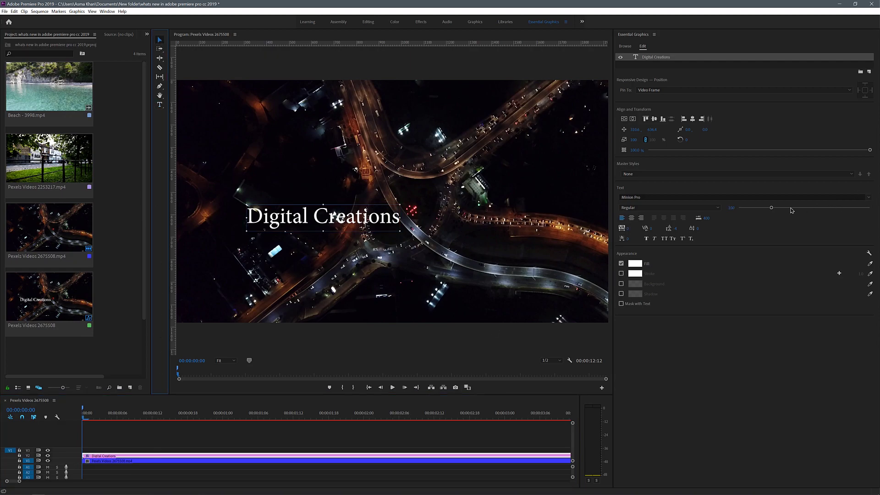
pyautogui.moveTo(781, 210); pyautogui.dragTo(806, 213)
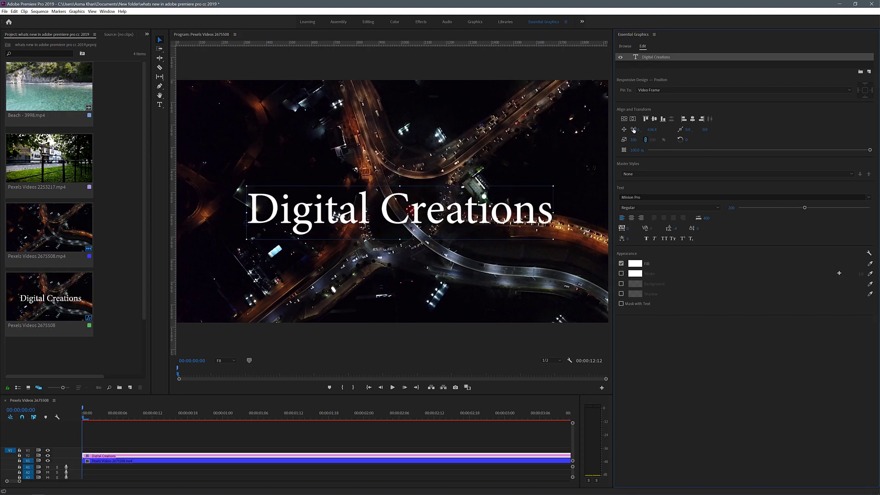
pyautogui.click(632, 119)
pyautogui.click(624, 119)
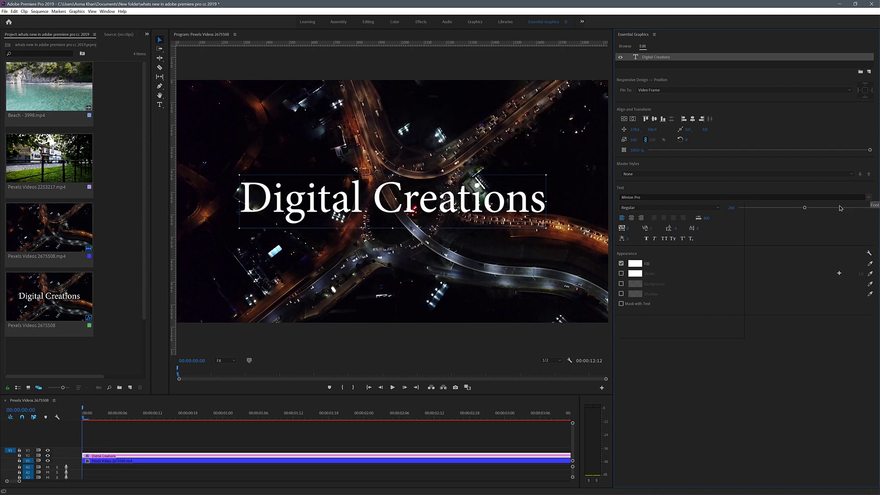
# Step: Scroll the font list and apply Queen of Camelot 2.0 to the Digital Creations title
pyautogui.click(855, 199)
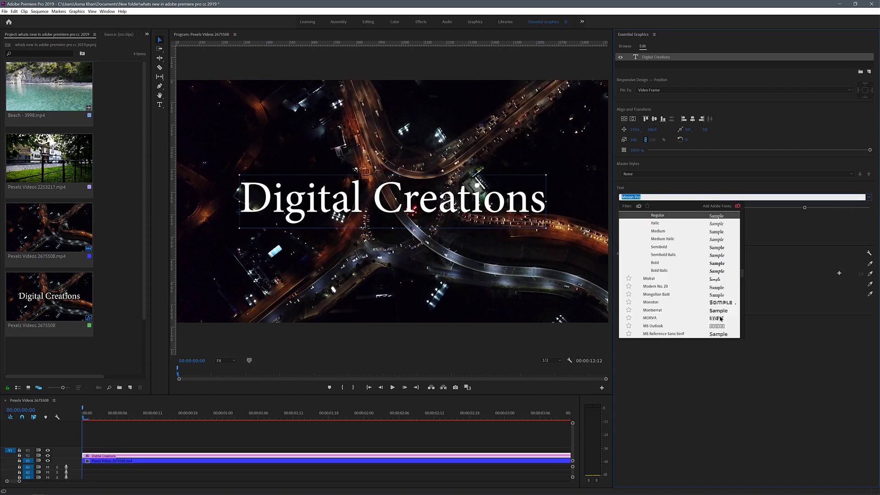
pyautogui.scroll(-5, 721, 318)
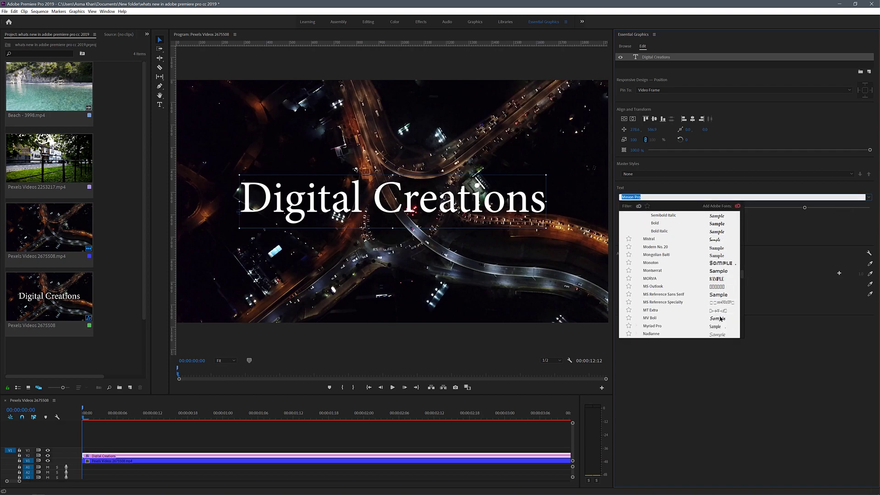
pyautogui.scroll(-2, 721, 319)
pyautogui.scroll(-5, 720, 318)
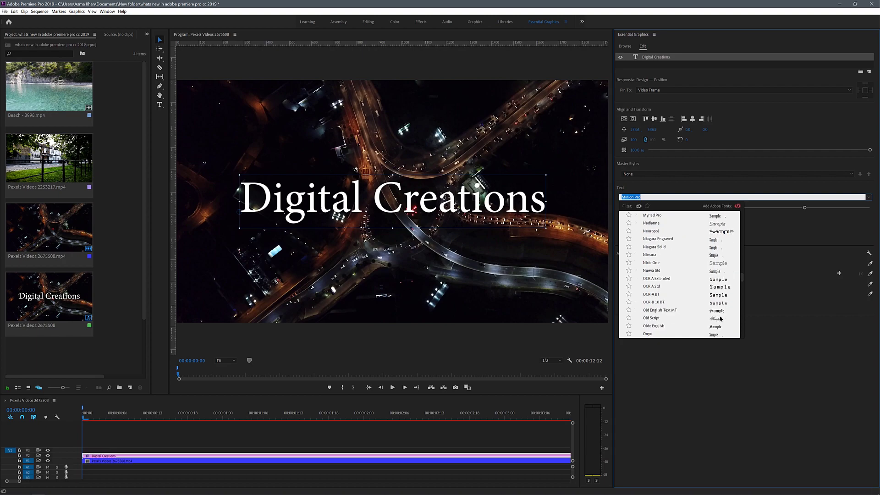
pyautogui.scroll(-5, 720, 319)
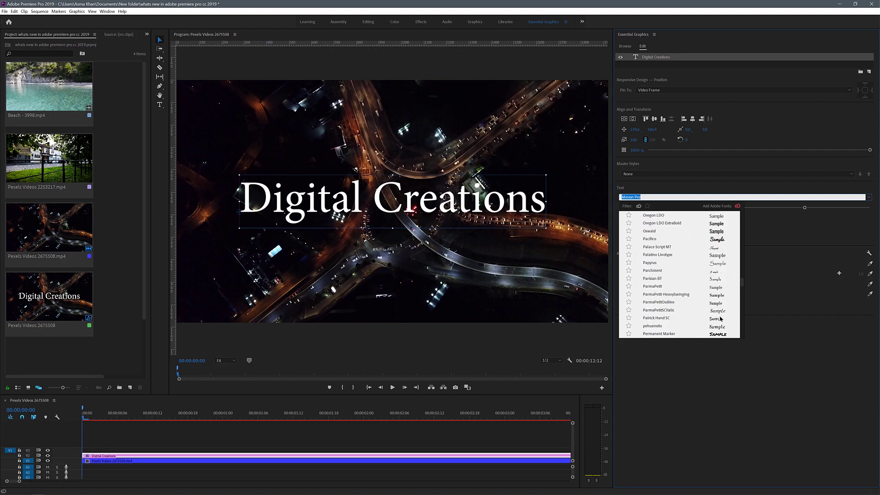
pyautogui.scroll(-3, 721, 318)
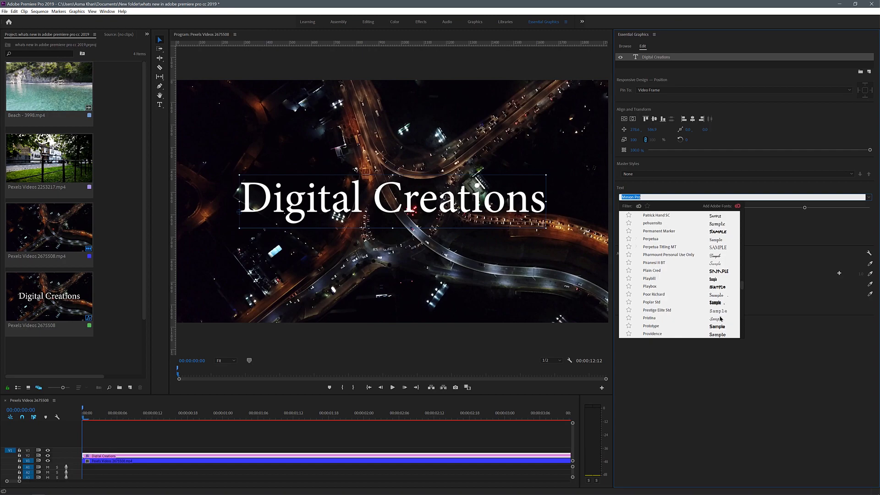
pyautogui.scroll(-3, 721, 314)
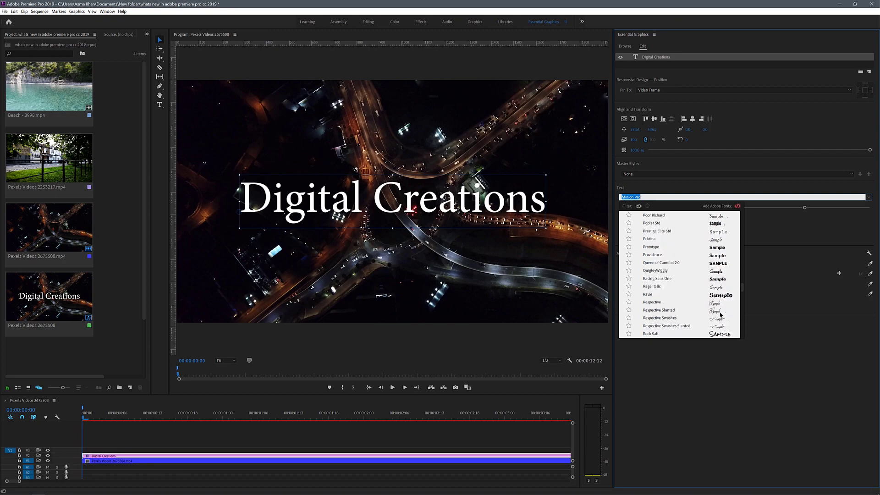
pyautogui.click(726, 264)
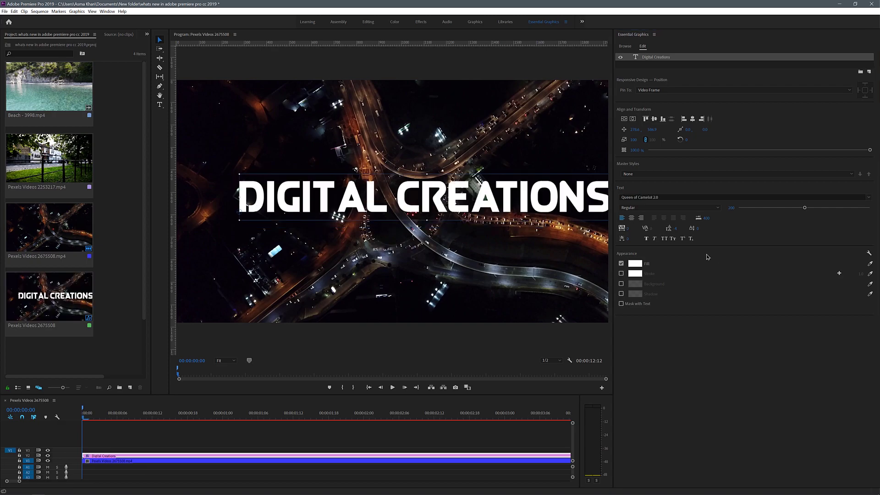
# Step: Centre the title horizontally and widen the video preview by moving the panel divider
pyautogui.click(635, 119)
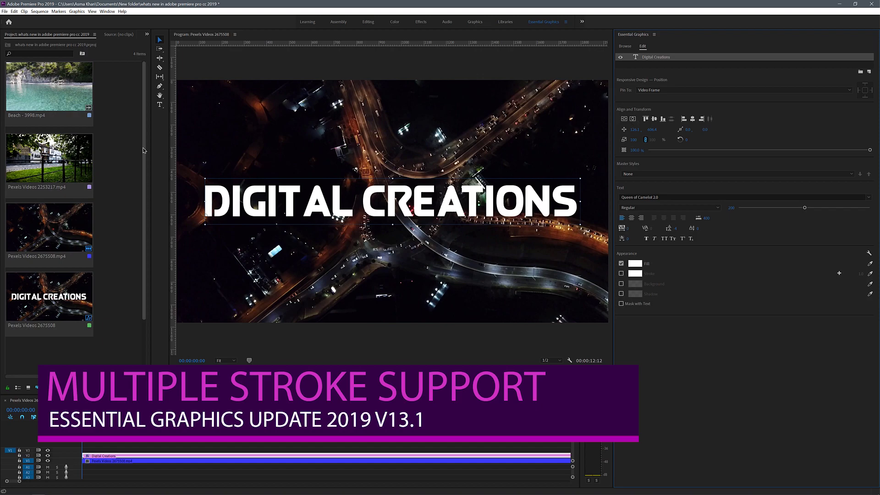
pyautogui.moveTo(168, 169); pyautogui.dragTo(165, 167)
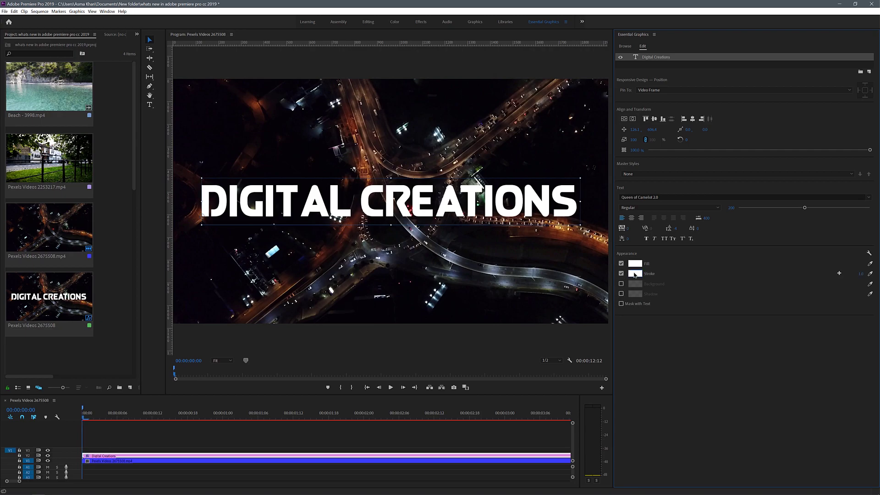
# Step: Colour the title's first stroke bright green and set its width to 4
pyautogui.click(634, 274)
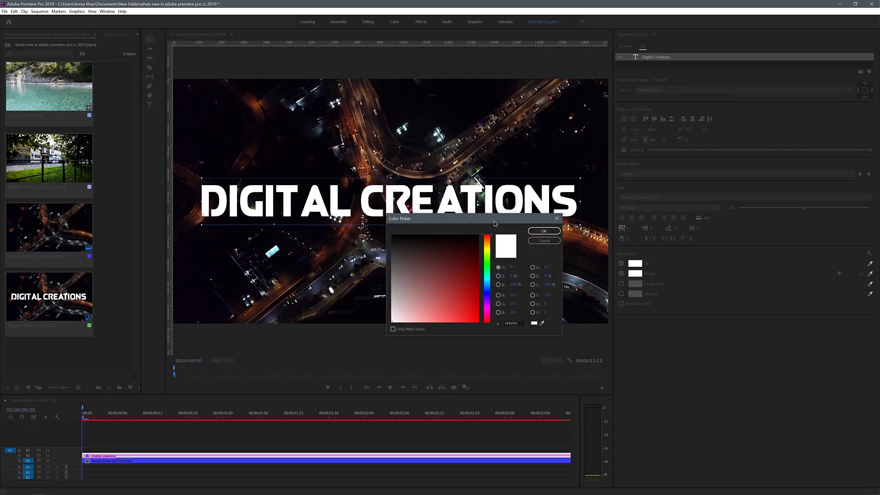
pyautogui.moveTo(494, 224); pyautogui.dragTo(743, 243)
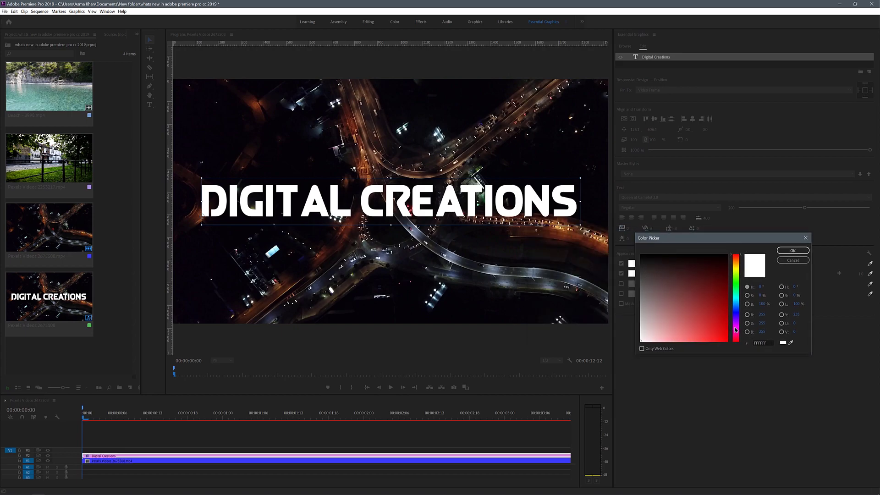
pyautogui.moveTo(734, 294); pyautogui.dragTo(733, 287)
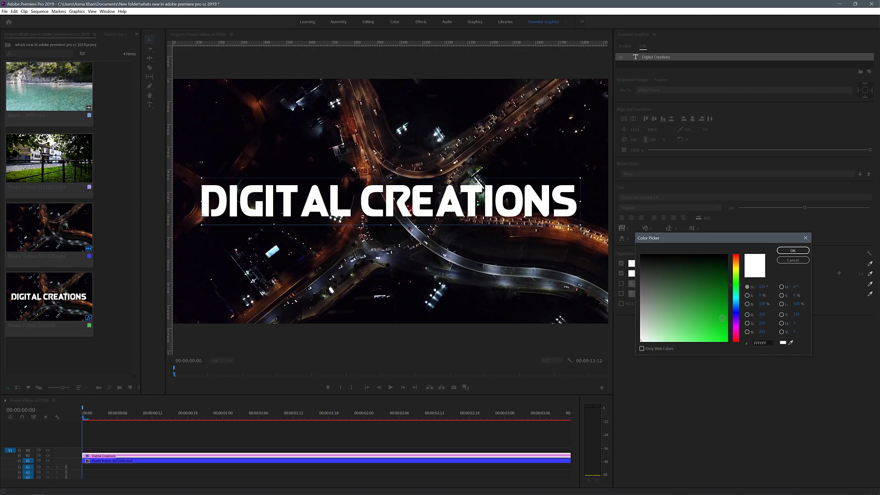
pyautogui.click(724, 338)
pyautogui.moveTo(723, 338); pyautogui.dragTo(721, 312)
pyautogui.click(725, 339)
pyautogui.click(791, 252)
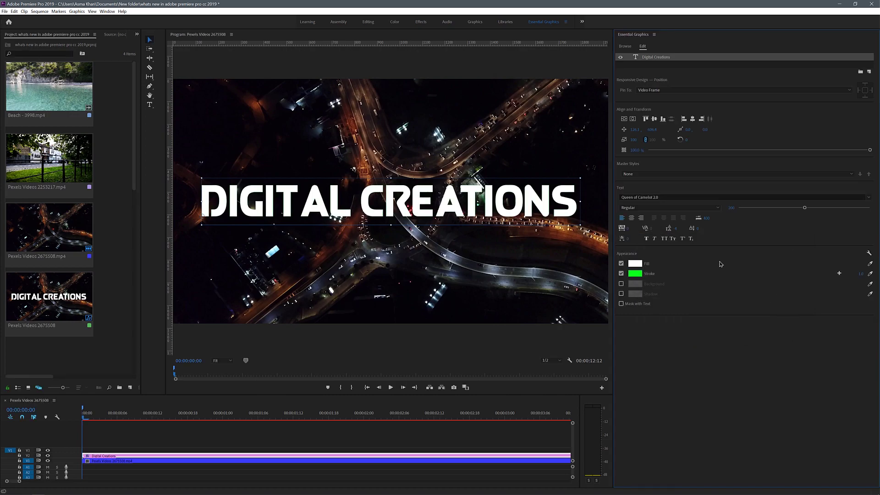
pyautogui.click(861, 275)
pyautogui.write('1')
pyautogui.press('Return')
pyautogui.write('4')
pyautogui.press('Return')
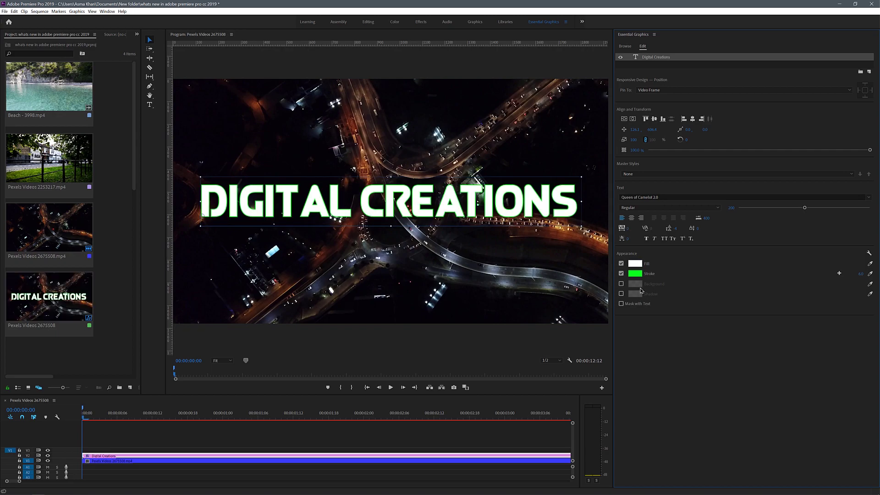
# Step: Change the first stroke's colour from green to orange
pyautogui.click(635, 273)
pyautogui.click(641, 262)
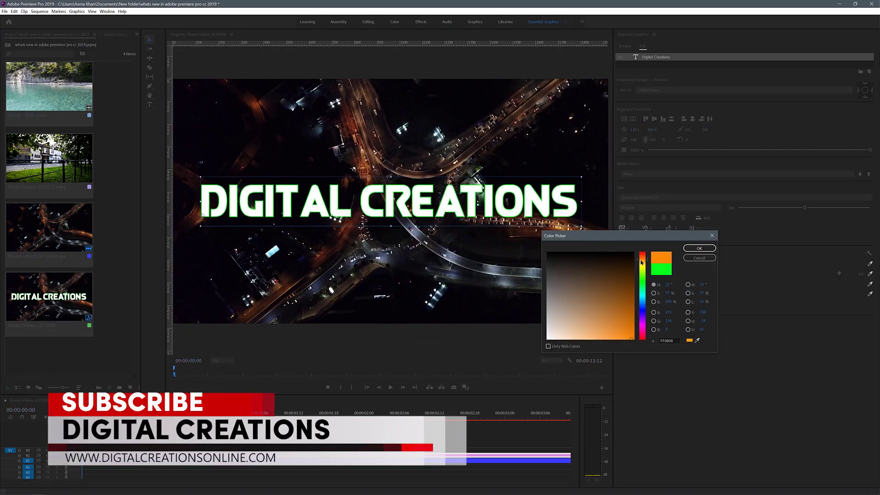
pyautogui.click(699, 248)
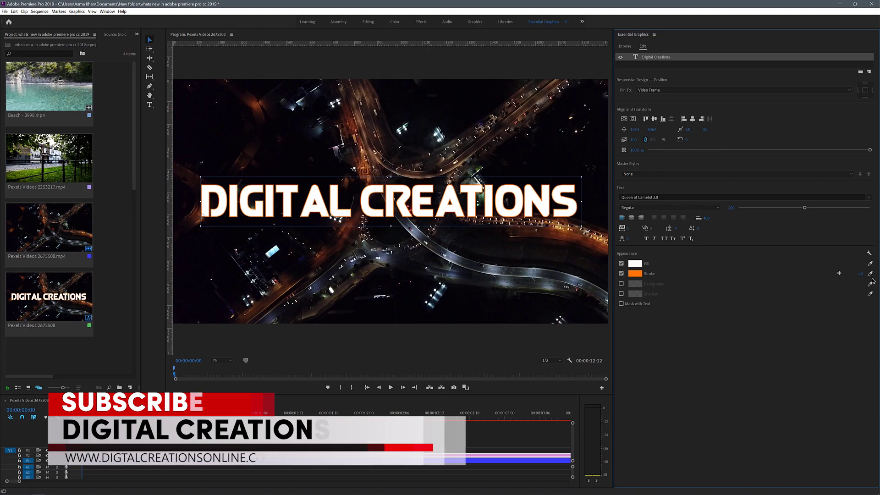
# Step: Add a second, saturated red stroke with width 11
pyautogui.click(839, 273)
pyautogui.click(635, 283)
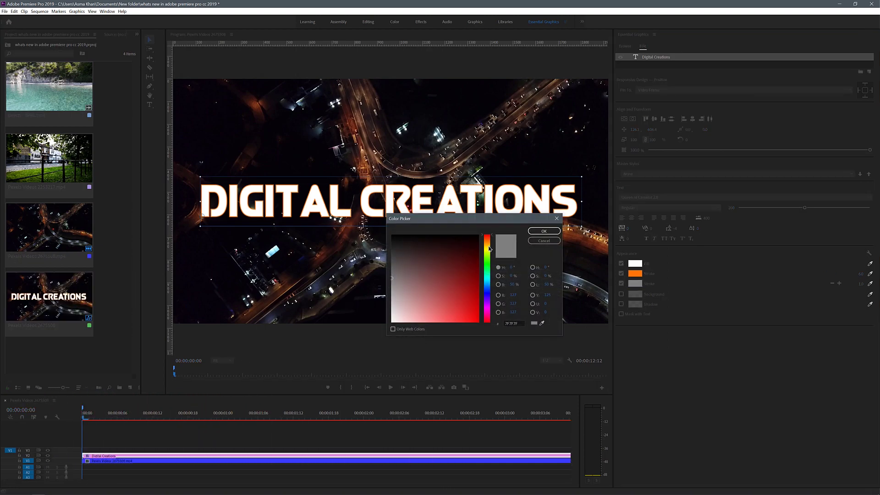
pyautogui.moveTo(489, 248); pyautogui.dragTo(488, 239)
pyautogui.click(479, 319)
pyautogui.click(543, 231)
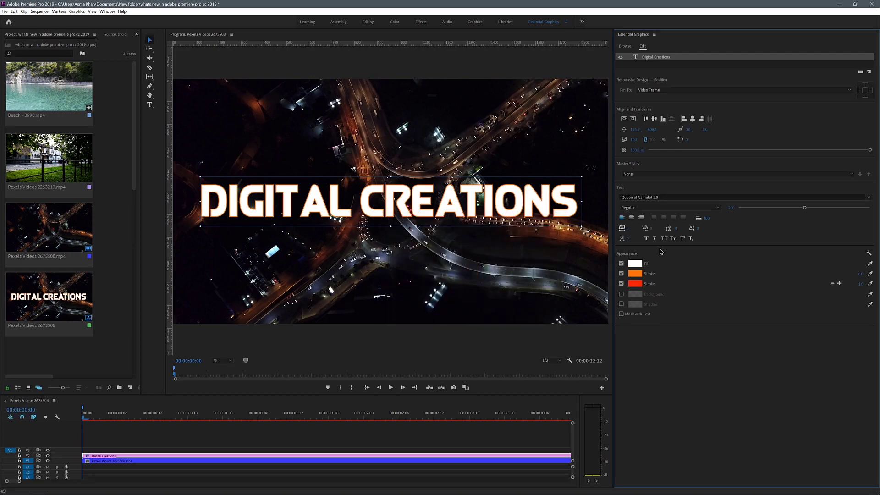
pyautogui.click(860, 283)
pyautogui.write('11')
pyautogui.press('Return')
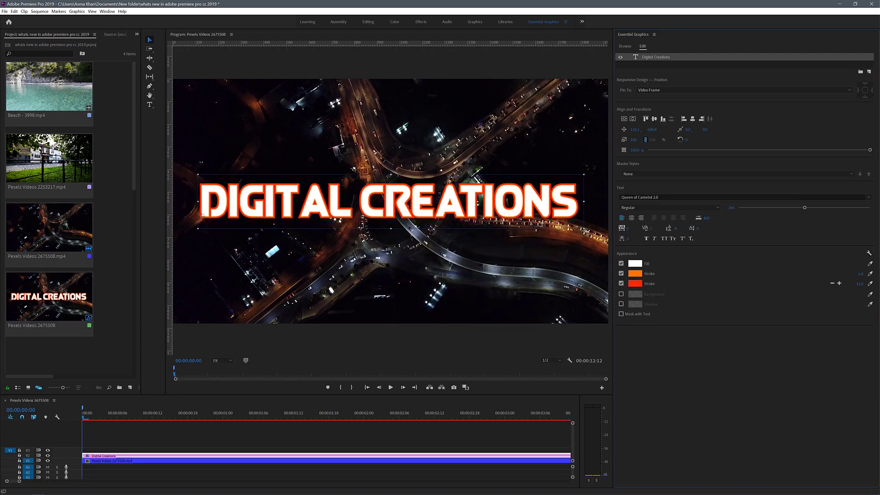
# Step: Set the strokes' Line Join to Round Join and Line Cap to Round Cap in Graphics Properties
pyautogui.click(870, 253)
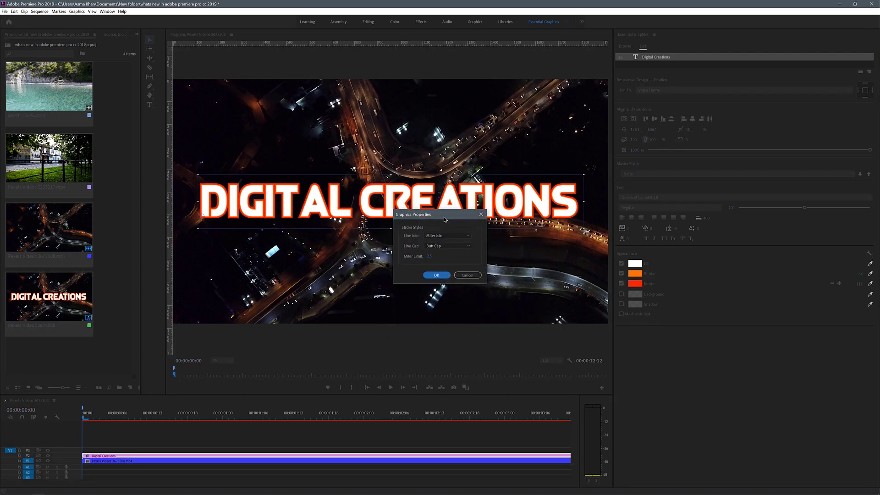
pyautogui.moveTo(444, 219); pyautogui.dragTo(622, 260)
pyautogui.click(621, 278)
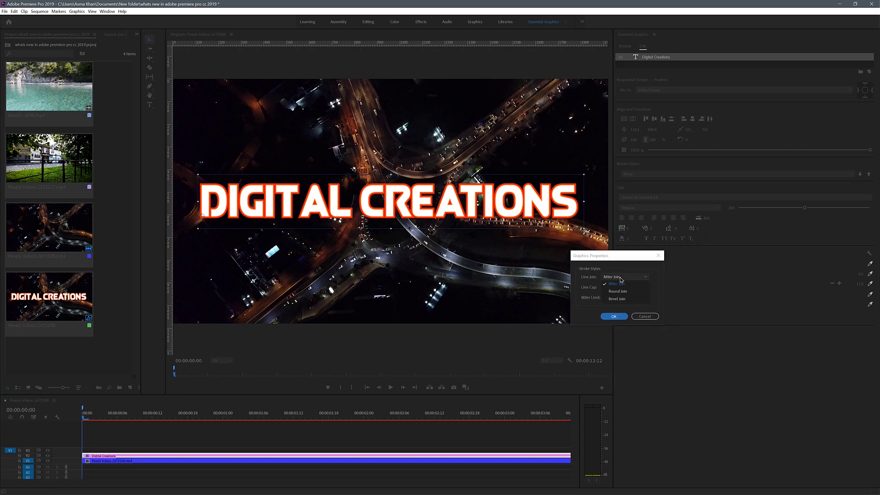
pyautogui.click(622, 292)
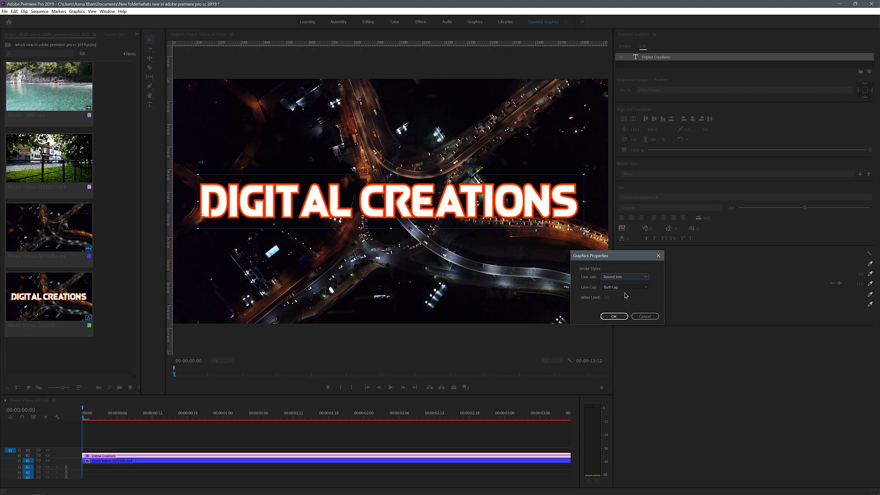
pyautogui.click(629, 288)
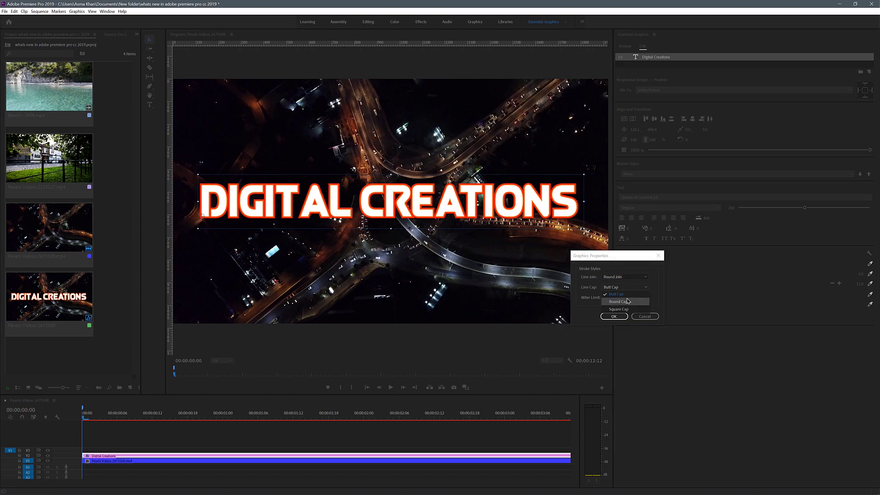
pyautogui.click(626, 302)
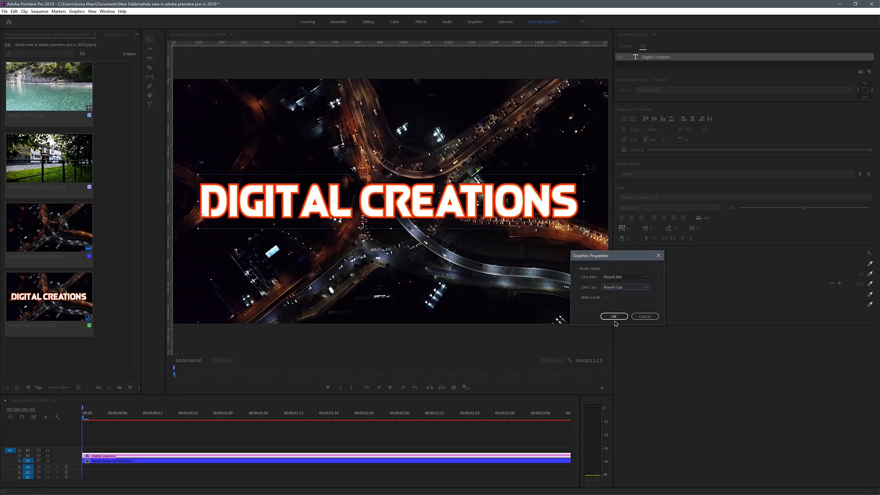
pyautogui.click(615, 318)
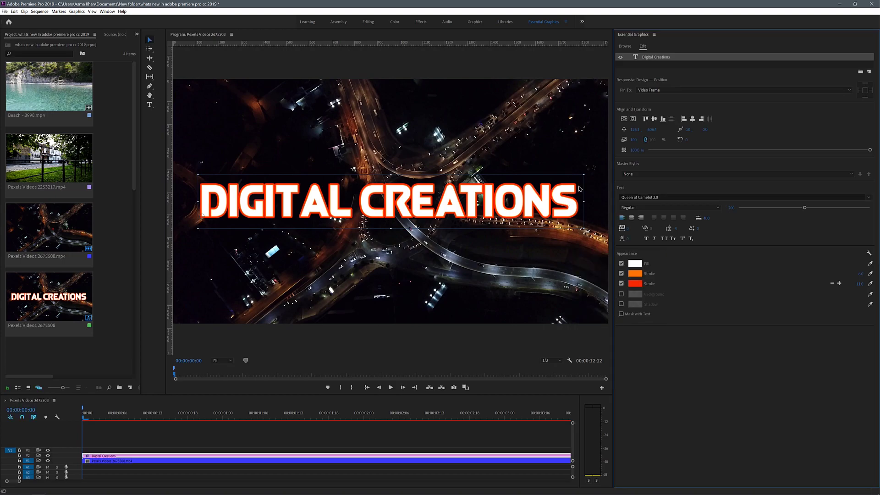
# Step: Add a third outline to the title and colour it red after trying green and pink
pyautogui.click(840, 285)
pyautogui.click(635, 293)
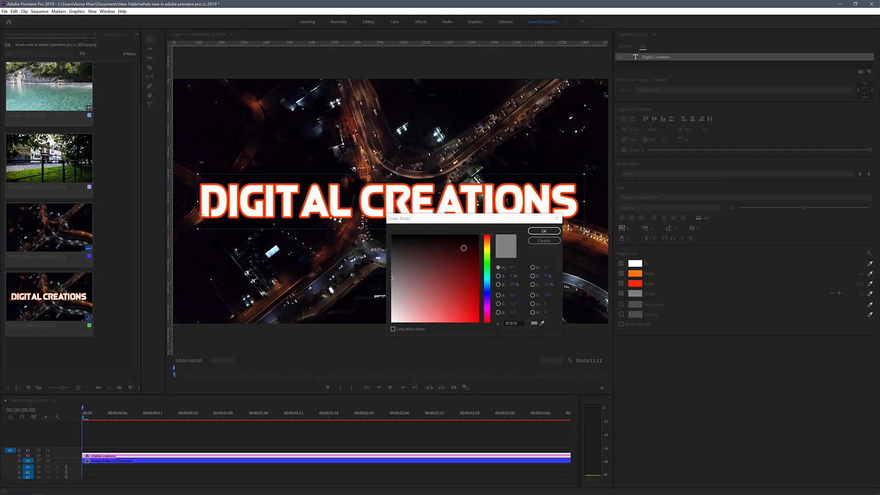
pyautogui.click(487, 260)
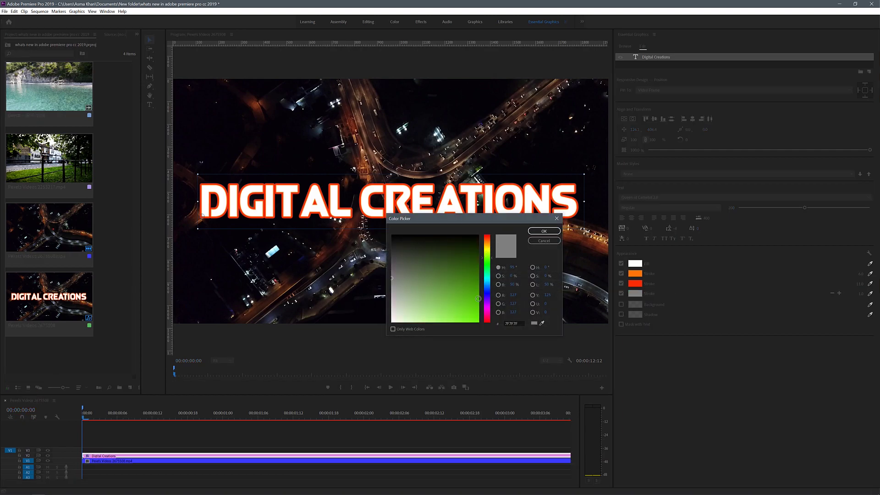
pyautogui.moveTo(478, 298); pyautogui.dragTo(474, 323)
pyautogui.click(488, 317)
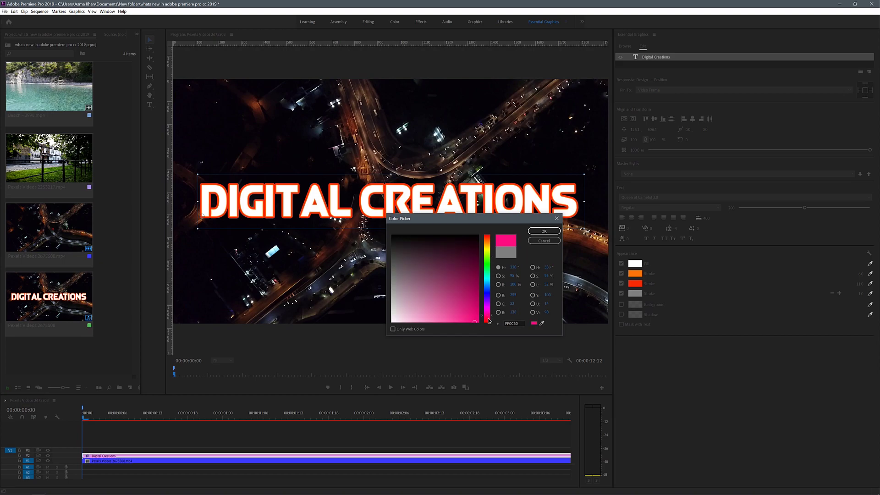
pyautogui.moveTo(489, 320); pyautogui.dragTo(489, 322)
pyautogui.click(544, 231)
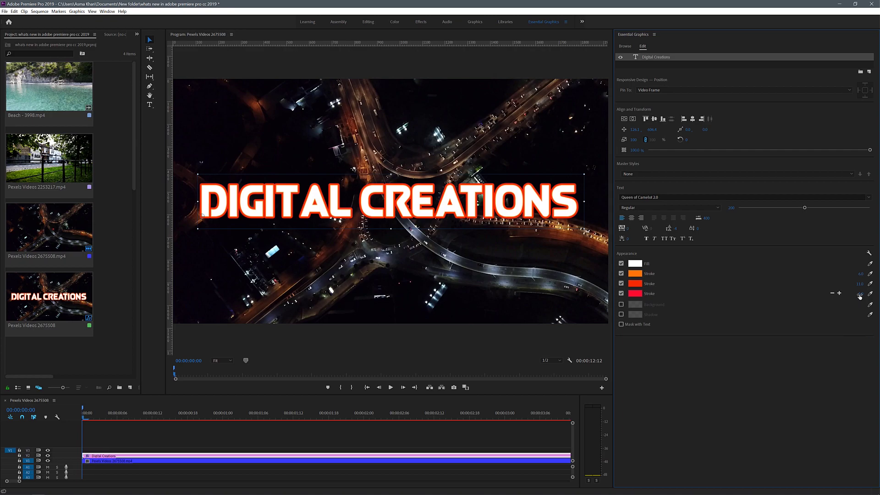
# Step: Scrub the third outline's width to about 6 and sample a brown colour from the video for it
pyautogui.moveTo(859, 296); pyautogui.dragTo(873, 297)
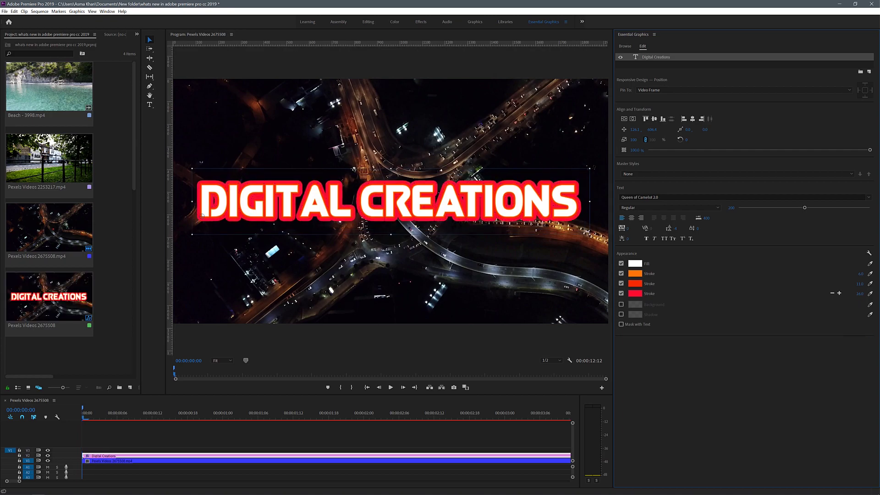
pyautogui.moveTo(859, 293); pyautogui.dragTo(829, 293)
pyautogui.click(635, 293)
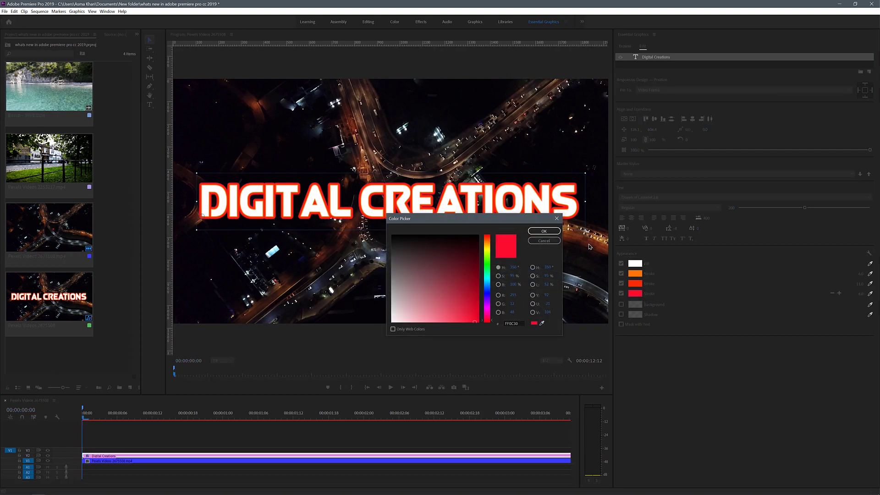
pyautogui.click(542, 322)
pyautogui.click(543, 232)
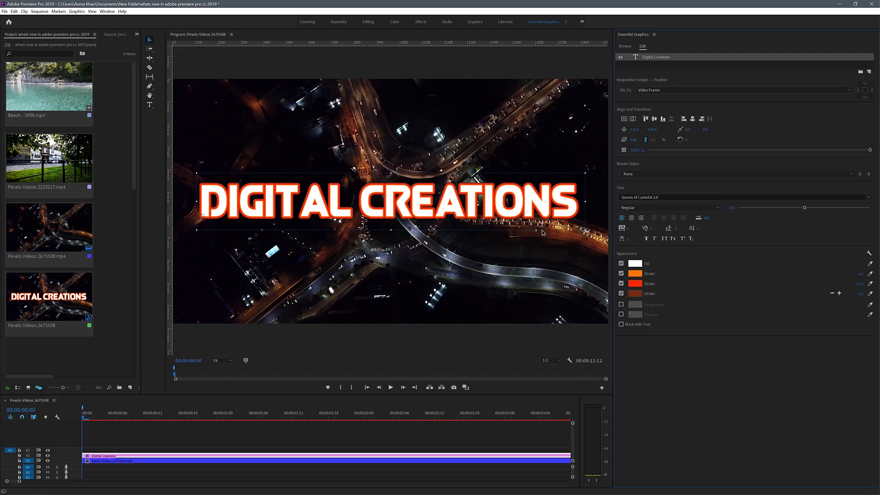
# Step: Add three more outlines and colour the fourth one yellow
pyautogui.click(839, 292)
pyautogui.click(839, 303)
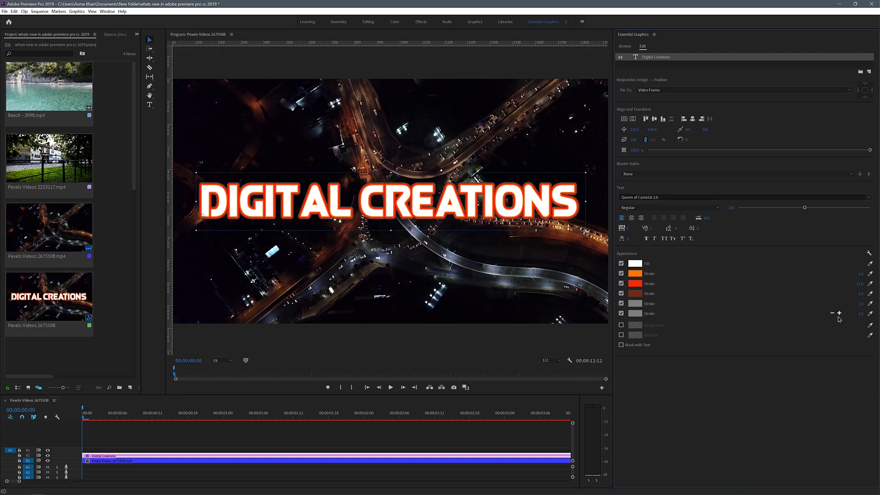
pyautogui.click(839, 313)
pyautogui.click(634, 304)
pyautogui.click(485, 251)
pyautogui.click(477, 252)
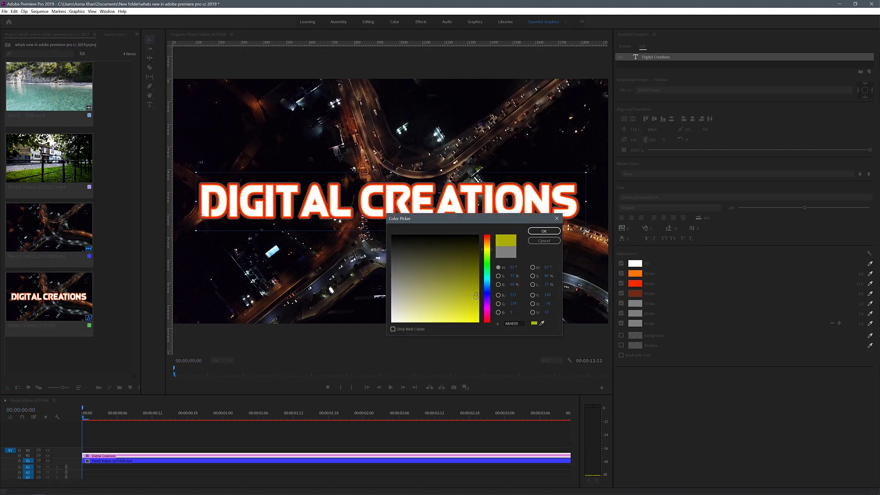
pyautogui.click(543, 232)
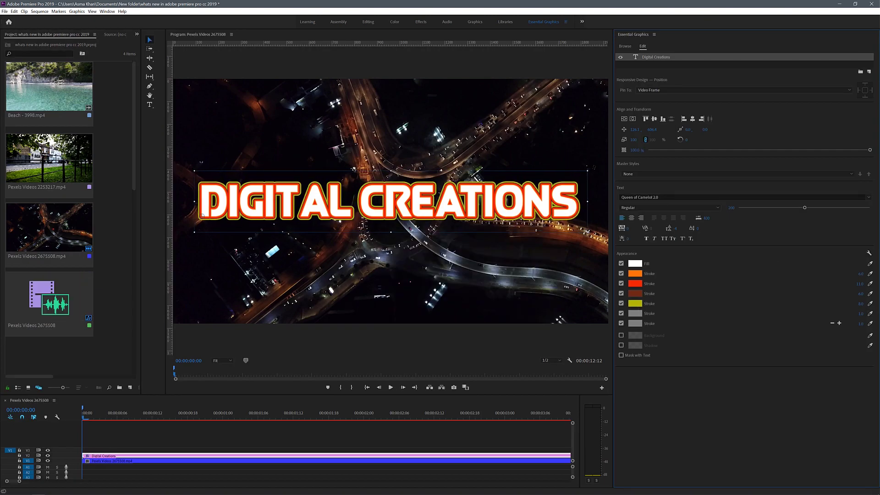
# Step: Try grey, black and yellow-green text fills before settling back on white
pyautogui.click(635, 263)
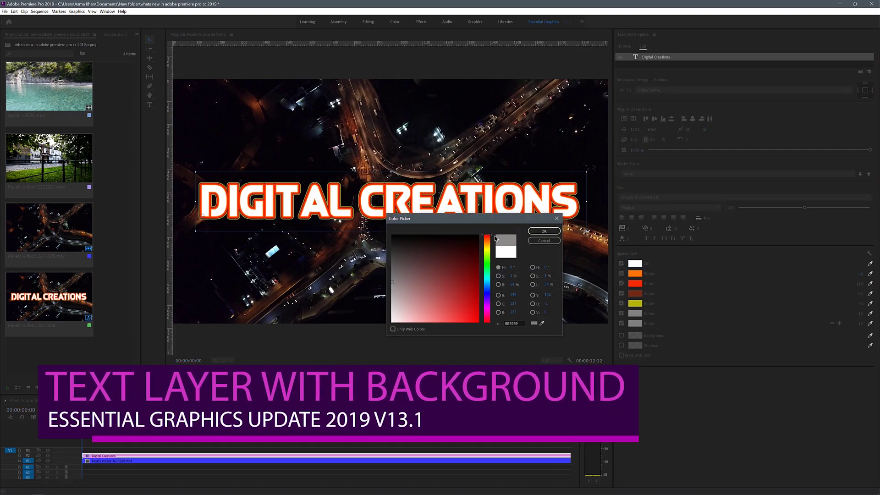
pyautogui.click(392, 282)
pyautogui.click(544, 231)
pyautogui.click(634, 263)
pyautogui.click(458, 321)
pyautogui.click(544, 231)
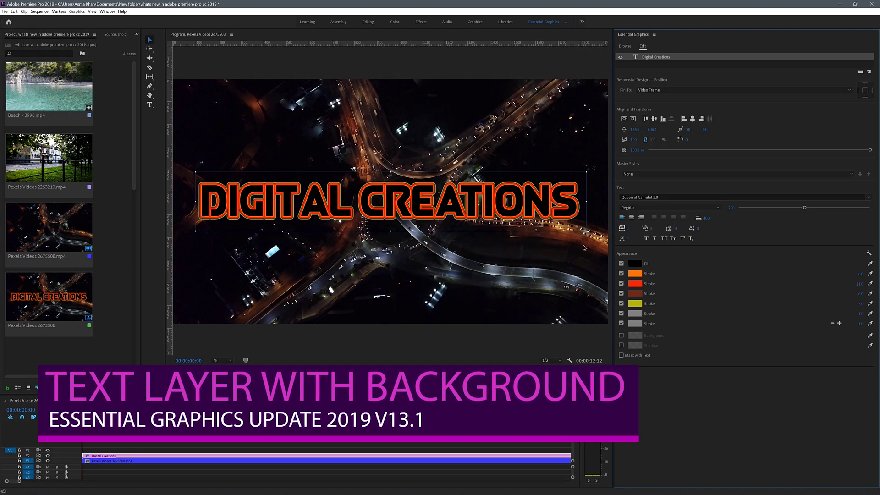
pyautogui.click(635, 263)
pyautogui.click(421, 315)
pyautogui.click(544, 231)
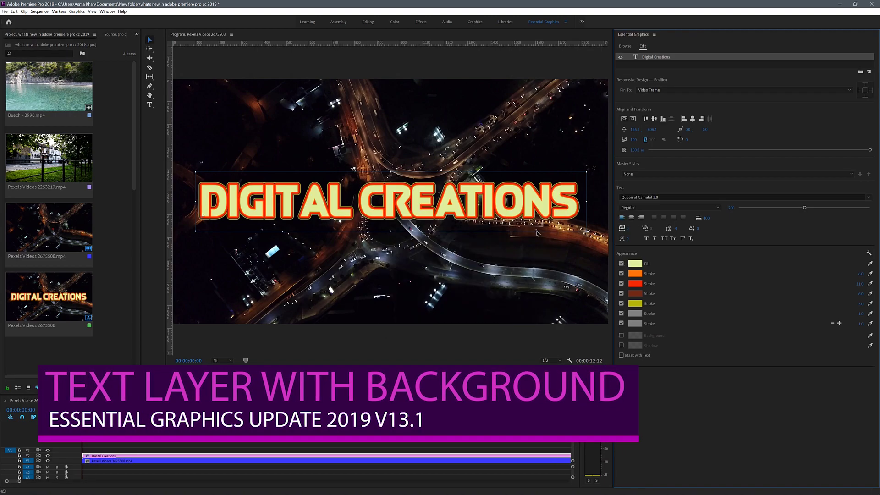
pyautogui.click(635, 263)
pyautogui.click(391, 322)
pyautogui.click(544, 231)
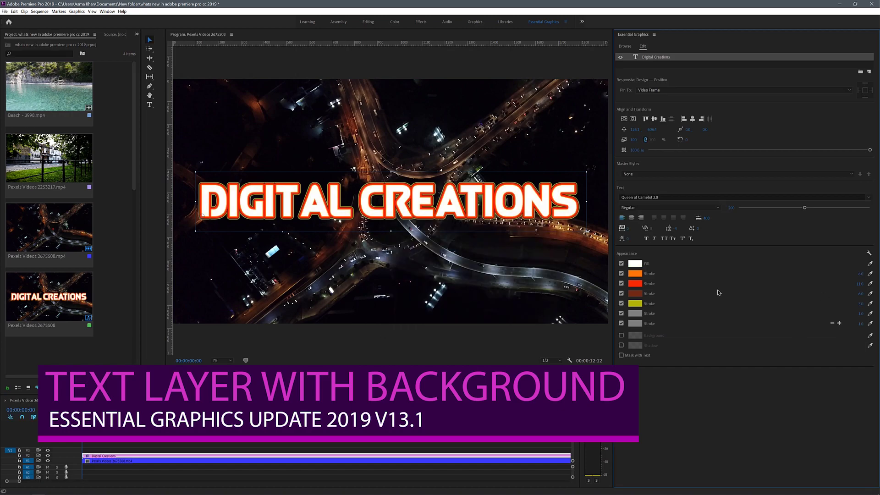
# Step: Enable the title background and set its colour to dark grey after trying several hues
pyautogui.click(621, 336)
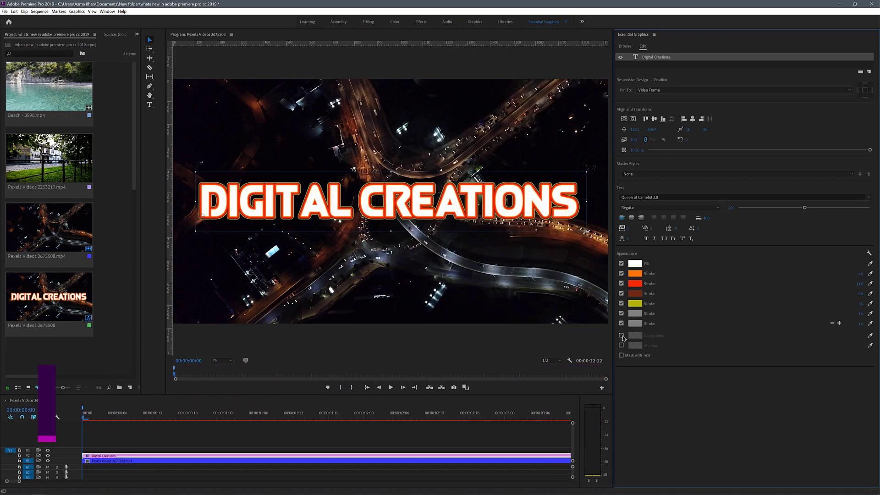
pyautogui.click(635, 335)
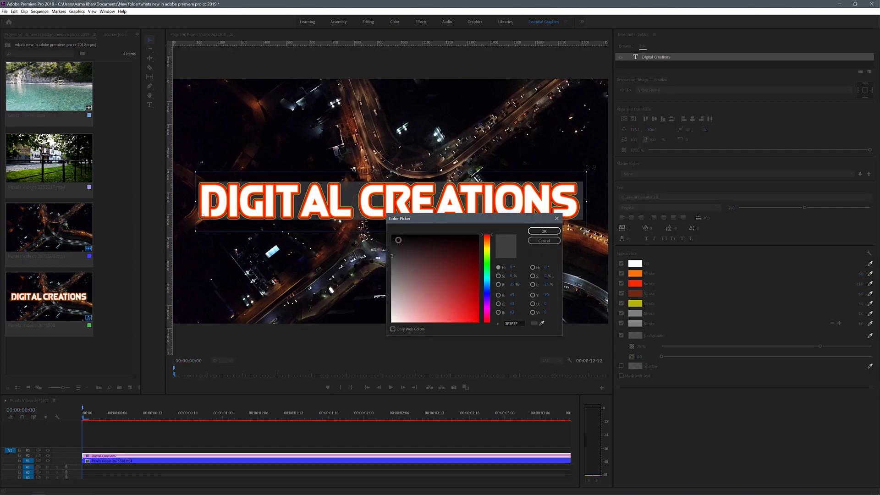
pyautogui.moveTo(399, 239); pyautogui.dragTo(382, 229)
pyautogui.moveTo(458, 298); pyautogui.dragTo(474, 322)
pyautogui.click(488, 267)
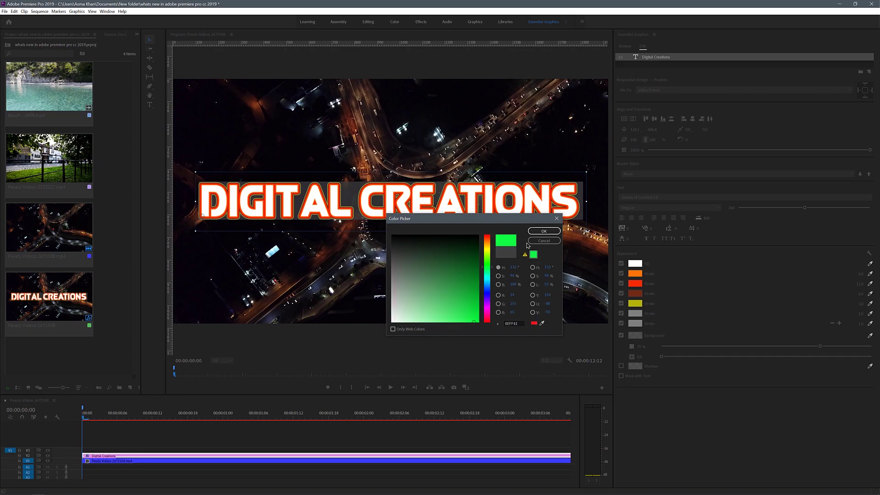
pyautogui.moveTo(461, 255); pyautogui.dragTo(474, 239)
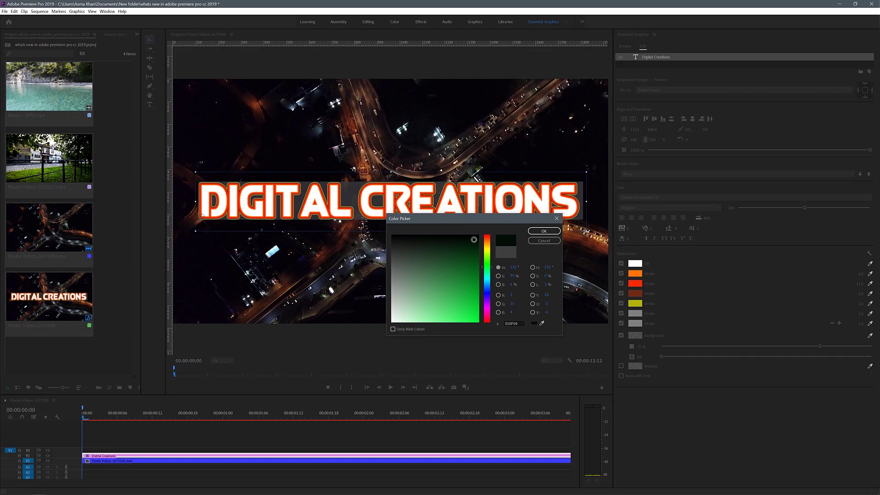
pyautogui.moveTo(486, 279); pyautogui.dragTo(486, 286)
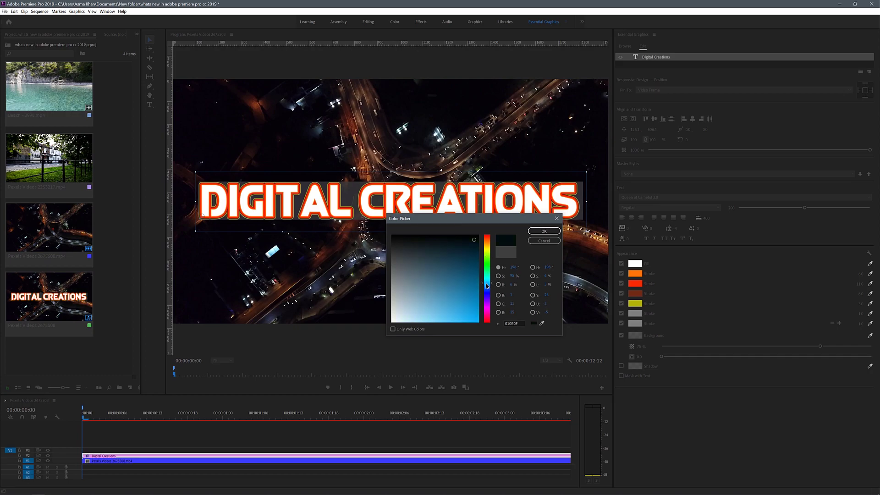
pyautogui.click(473, 311)
pyautogui.moveTo(390, 236); pyautogui.dragTo(390, 250)
pyautogui.click(543, 231)
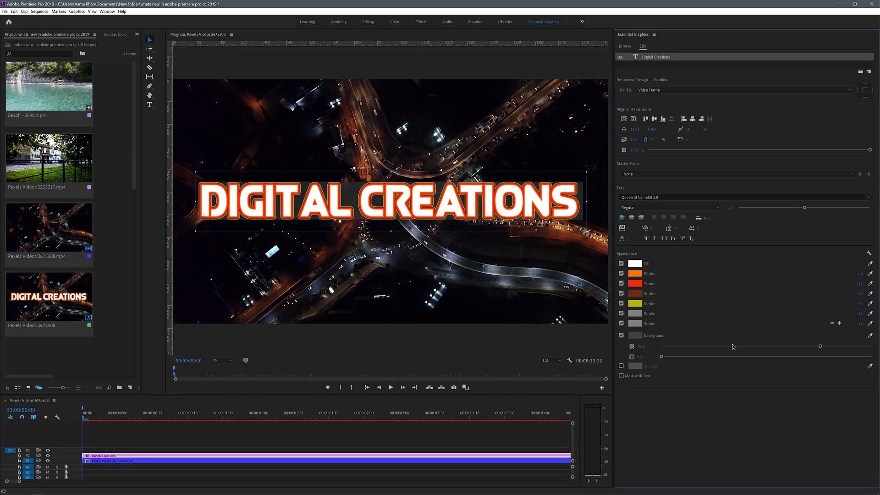
# Step: Make the background box 100% opaque and pick a red shade for it
pyautogui.moveTo(821, 349); pyautogui.dragTo(871, 350)
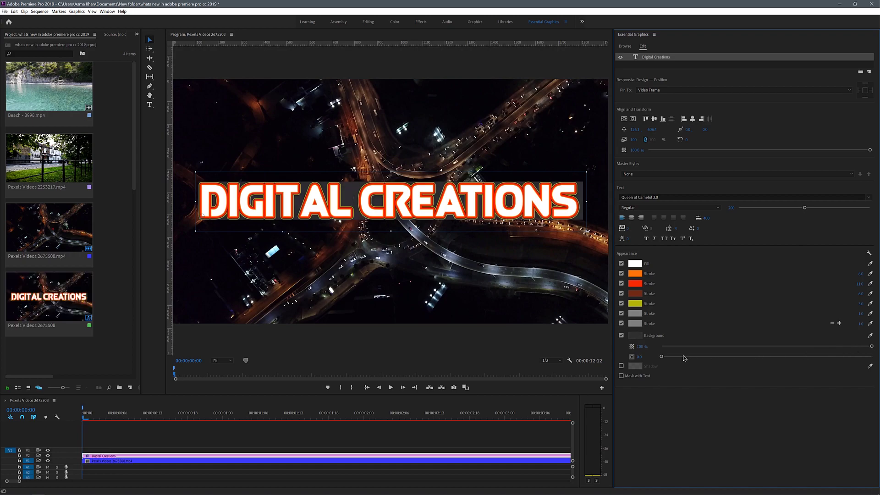
pyautogui.click(636, 335)
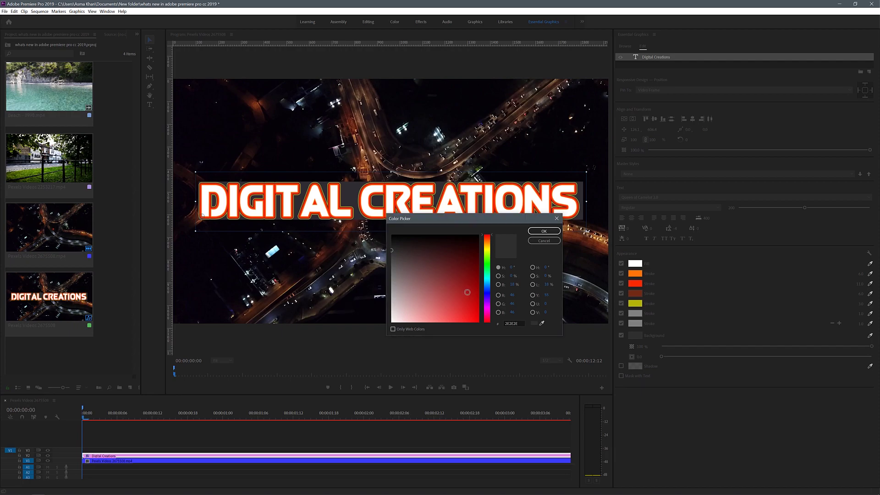
pyautogui.click(471, 306)
# Step: Recolour the background box, trying red, yellow and green before a deep purple
pyautogui.click(543, 231)
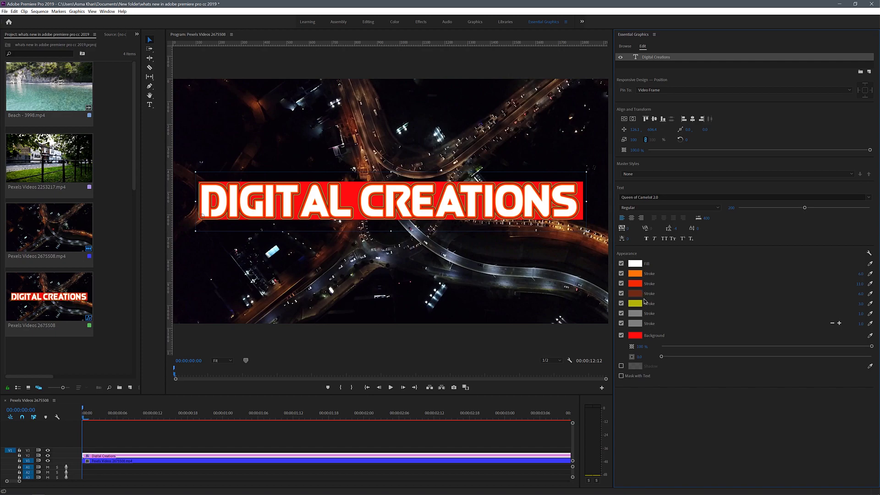
pyautogui.click(634, 336)
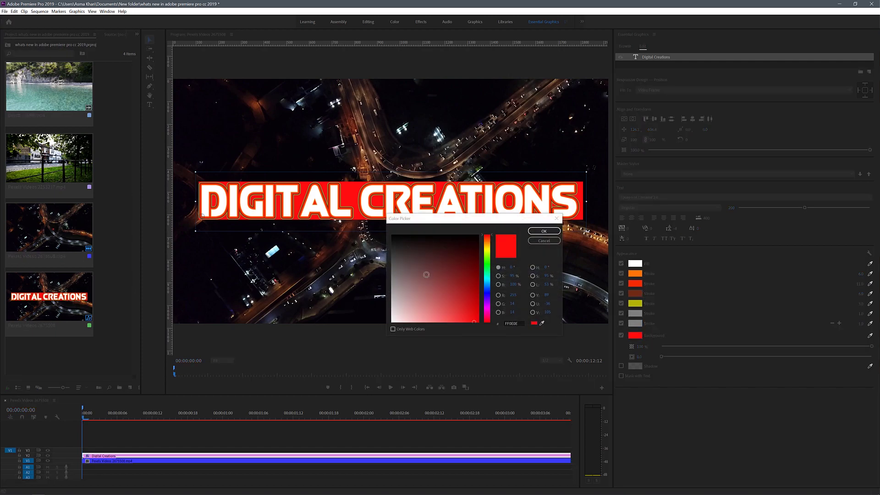
pyautogui.click(487, 266)
pyautogui.click(488, 250)
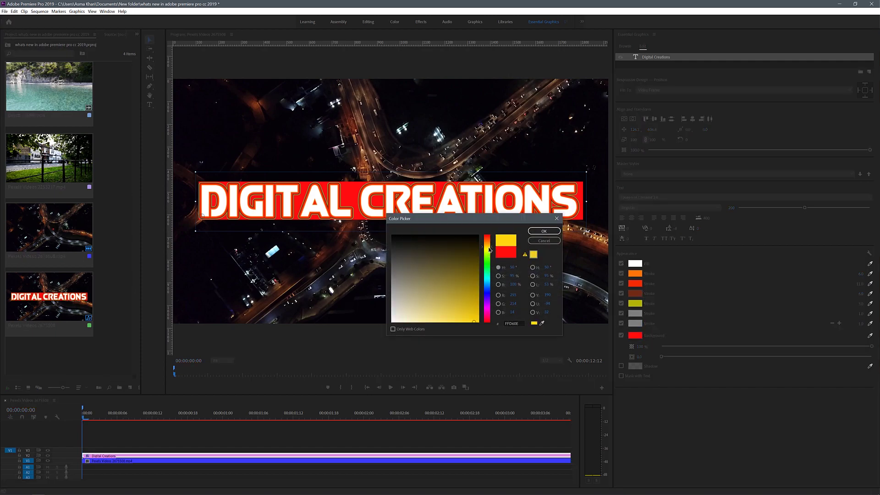
pyautogui.click(533, 232)
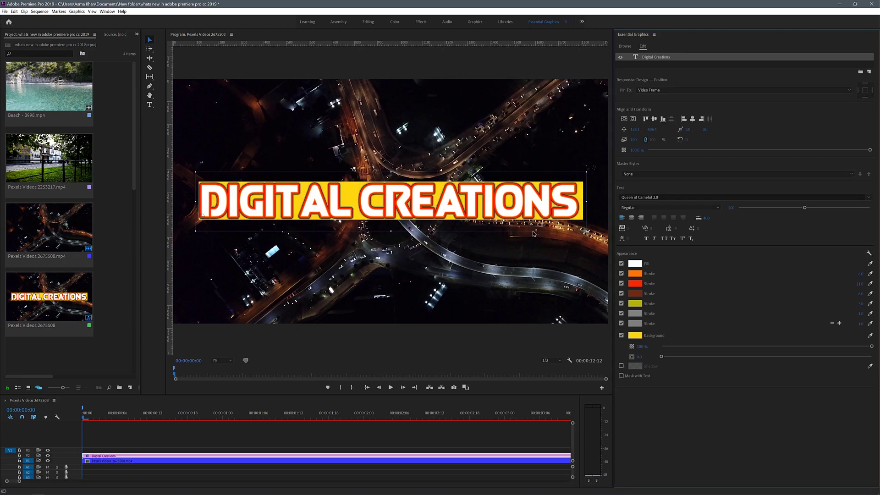
pyautogui.click(634, 336)
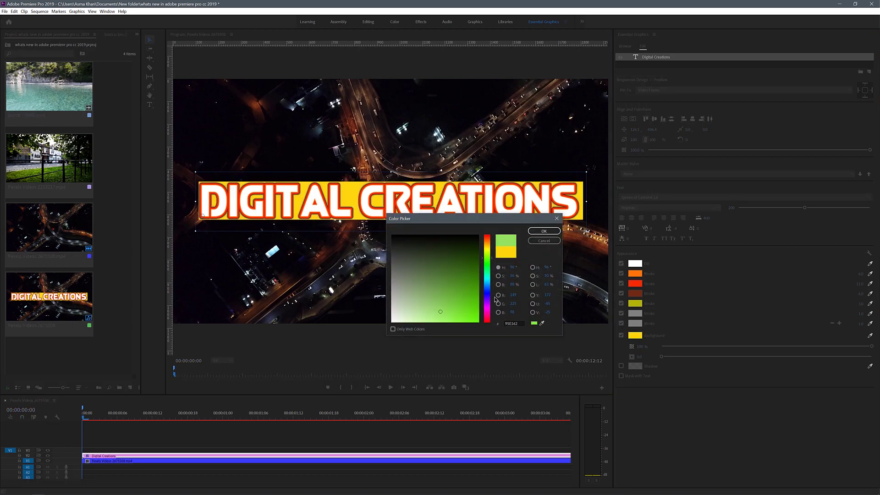
pyautogui.click(487, 306)
pyautogui.click(534, 232)
pyautogui.click(635, 335)
pyautogui.click(472, 268)
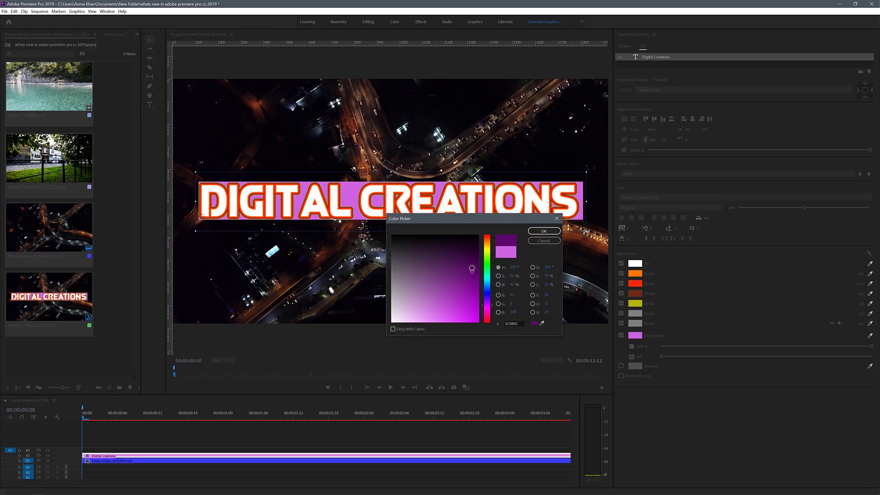
pyautogui.click(534, 232)
# Step: Give the text a magenta fill and turn off the red and orange outlines
pyautogui.click(636, 265)
pyautogui.click(474, 240)
pyautogui.click(541, 231)
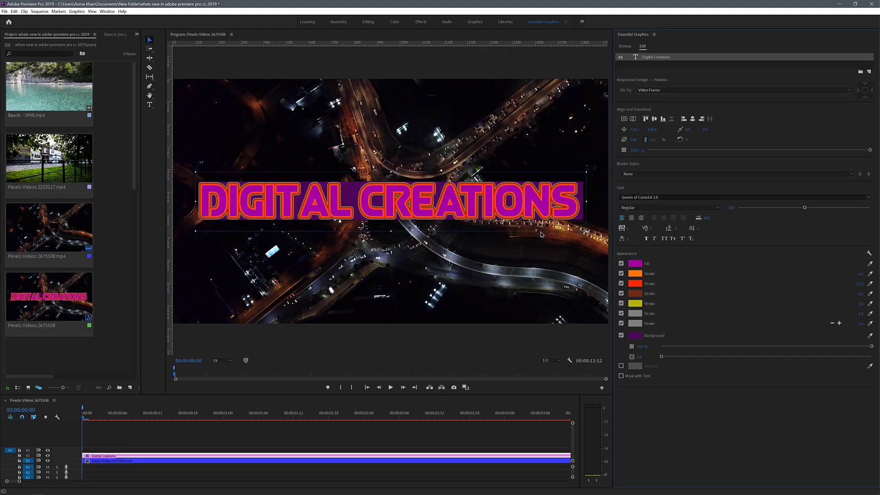
pyautogui.click(621, 284)
pyautogui.click(622, 273)
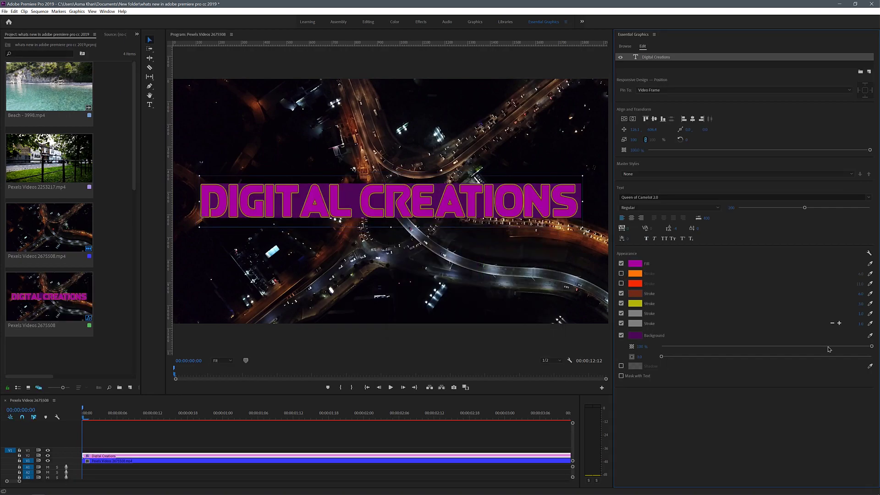
# Step: Enlarge the background box, set its opacity to 75%, and thin the brown outline to 3.0
pyautogui.moveTo(662, 357); pyautogui.dragTo(755, 360)
pyautogui.click(781, 347)
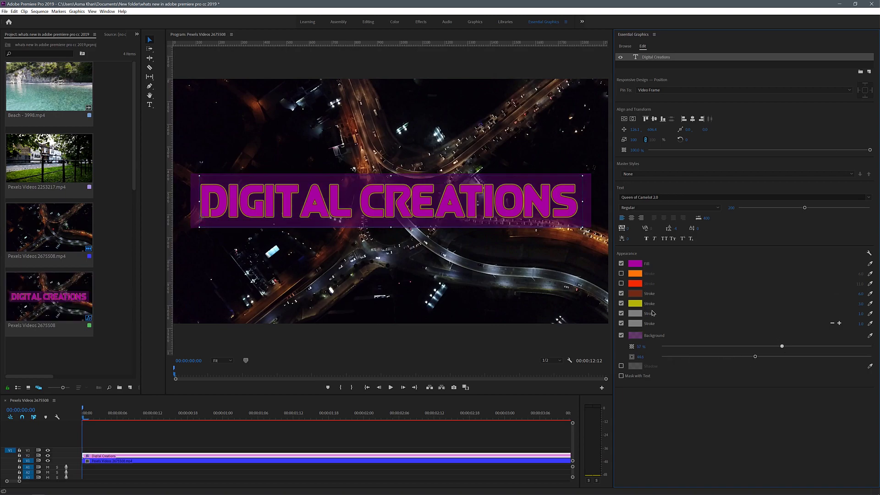
pyautogui.moveTo(861, 294); pyautogui.dragTo(852, 293)
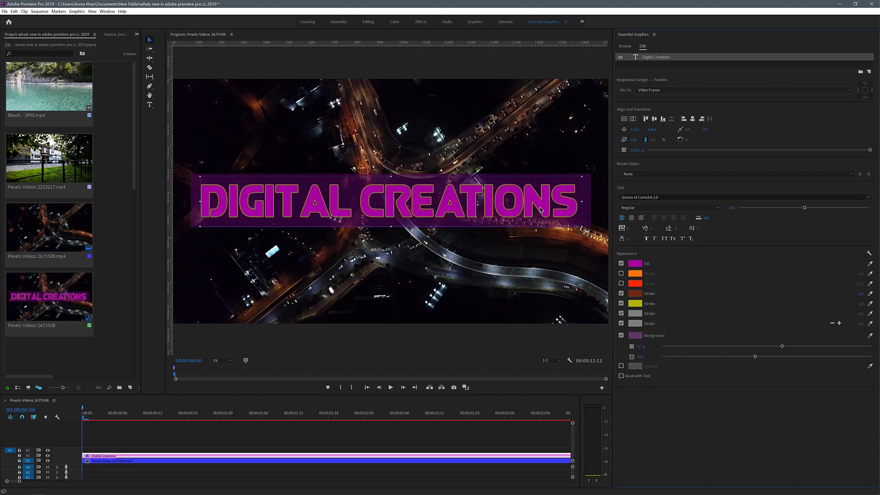
pyautogui.click(819, 346)
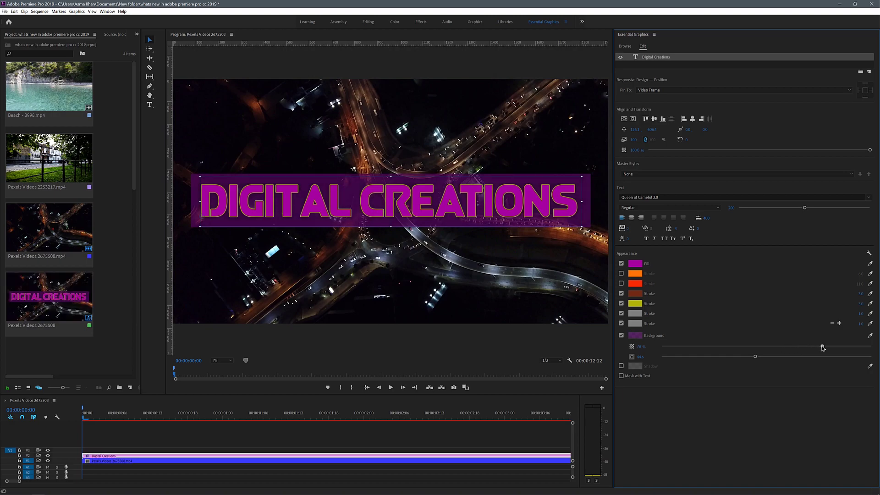
# Step: Add a drop shadow to the title, push it further out, and make it dark and softer
pyautogui.click(621, 365)
pyautogui.moveTo(668, 397); pyautogui.dragTo(679, 420)
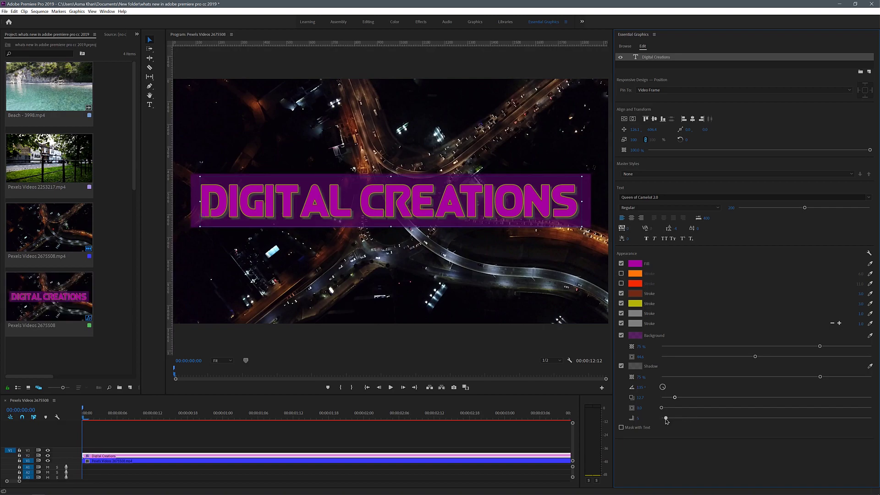
pyautogui.click(636, 366)
pyautogui.click(491, 316)
pyautogui.click(490, 240)
pyautogui.click(544, 230)
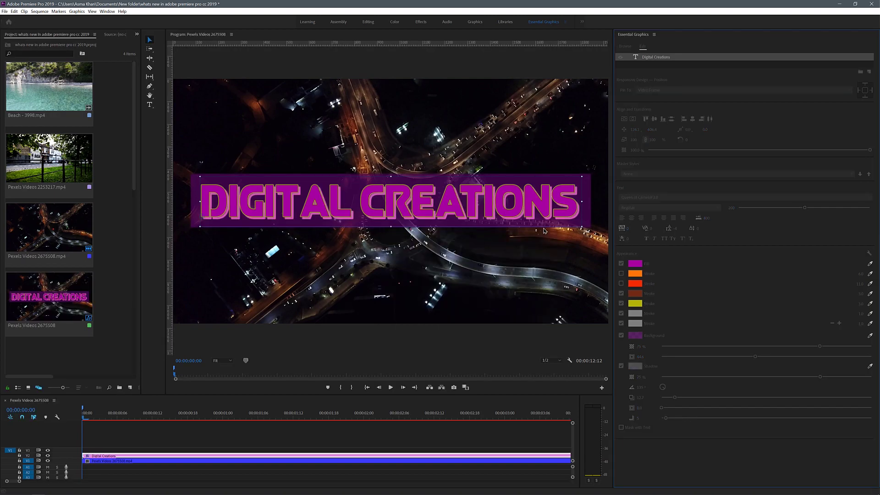
pyautogui.click(435, 316)
pyautogui.click(544, 230)
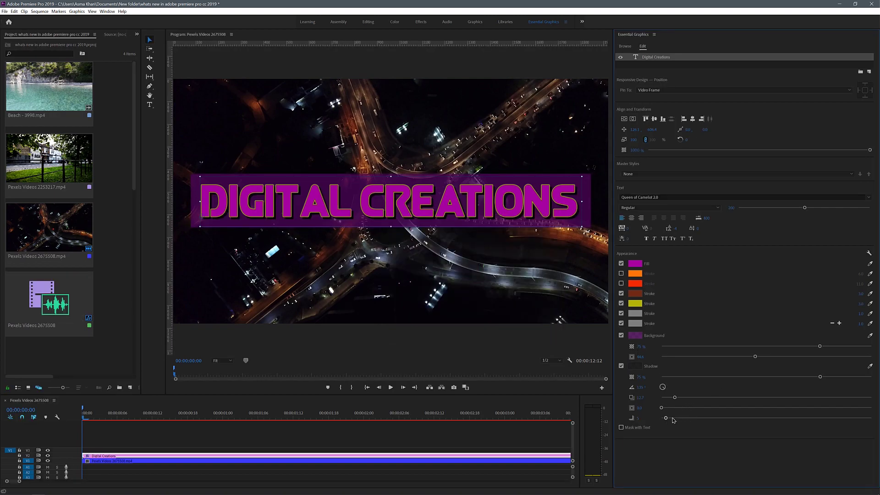
pyautogui.moveTo(672, 420); pyautogui.dragTo(674, 418)
# Step: Try a light pink text fill, then undo it back to magenta
pyautogui.click(635, 263)
pyautogui.click(434, 320)
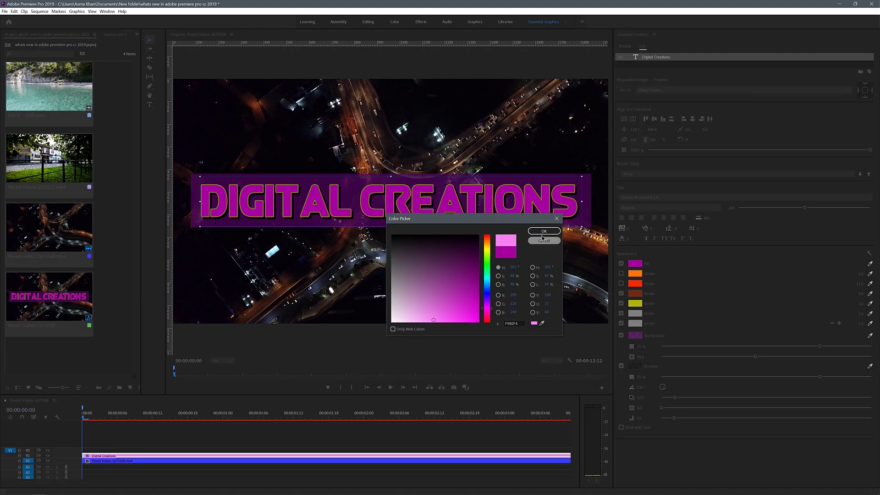
pyautogui.click(543, 230)
pyautogui.click(635, 264)
pyautogui.click(543, 230)
pyautogui.hotkey('ctrl', 'z')
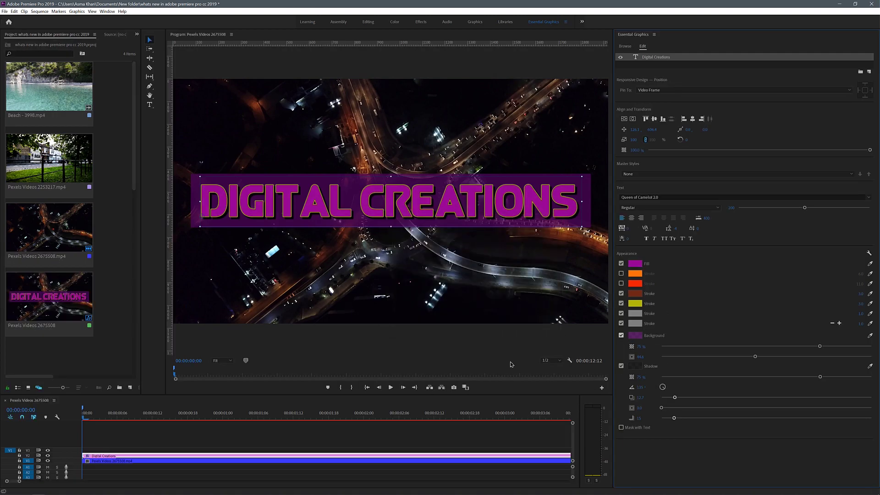
# Step: Change the title's yellow outline colour to yellow-green
pyautogui.click(636, 304)
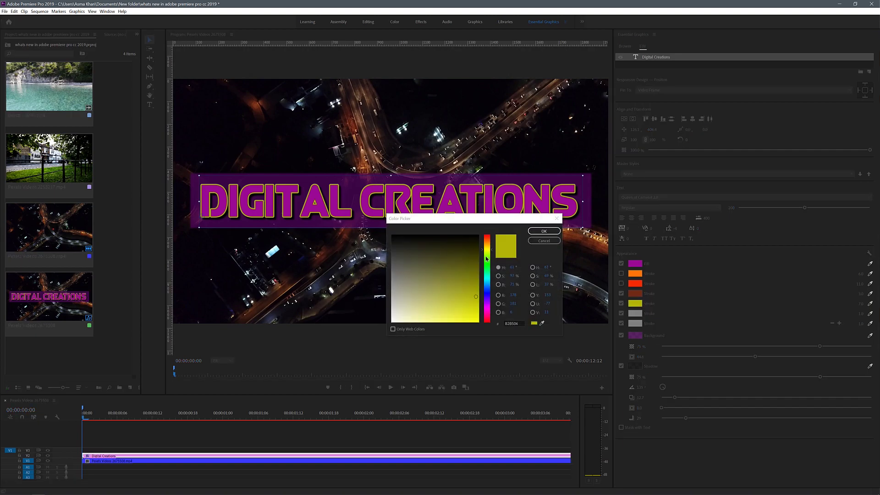
pyautogui.moveTo(486, 259)
pyautogui.mouseDown()
pyautogui.moveTo(487, 266)
pyautogui.moveTo(488, 253)
pyautogui.mouseUp()
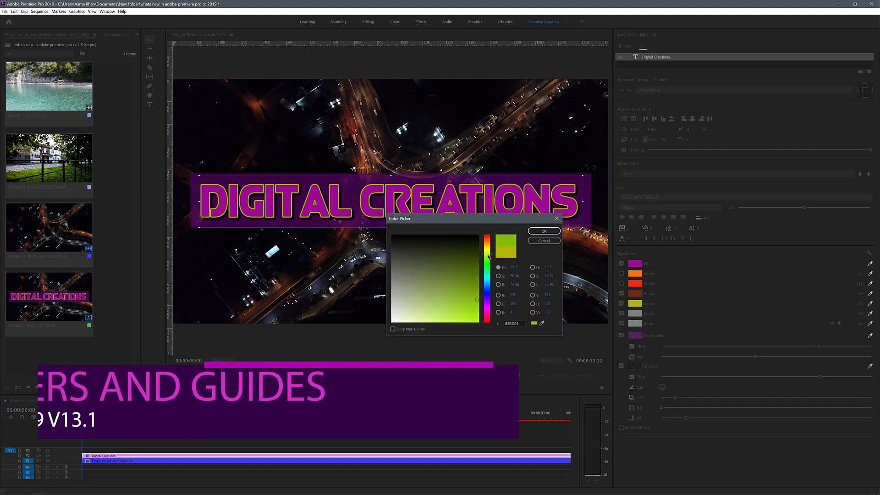
pyautogui.click(543, 232)
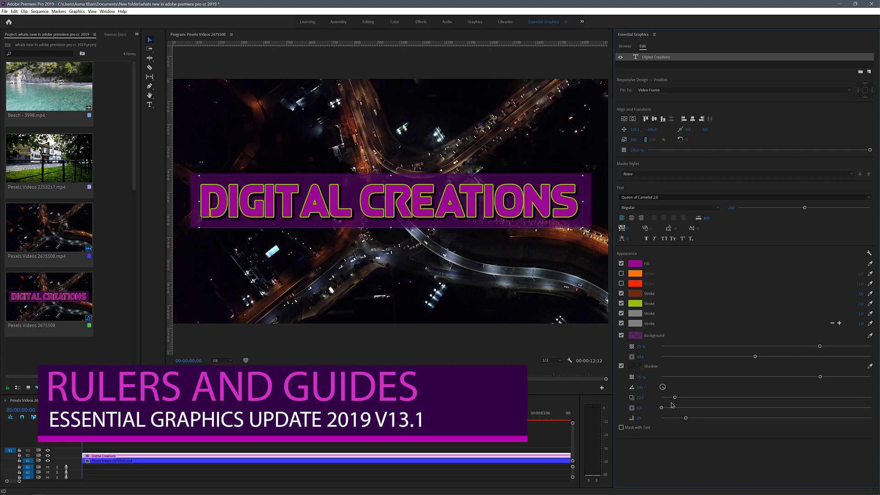
# Step: Adjust the shadow, setting it to 2.8 and size 7.2, then deselect the title
pyautogui.moveTo(672, 408)
pyautogui.mouseDown()
pyautogui.moveTo(709, 411)
pyautogui.moveTo(676, 412)
pyautogui.mouseUp()
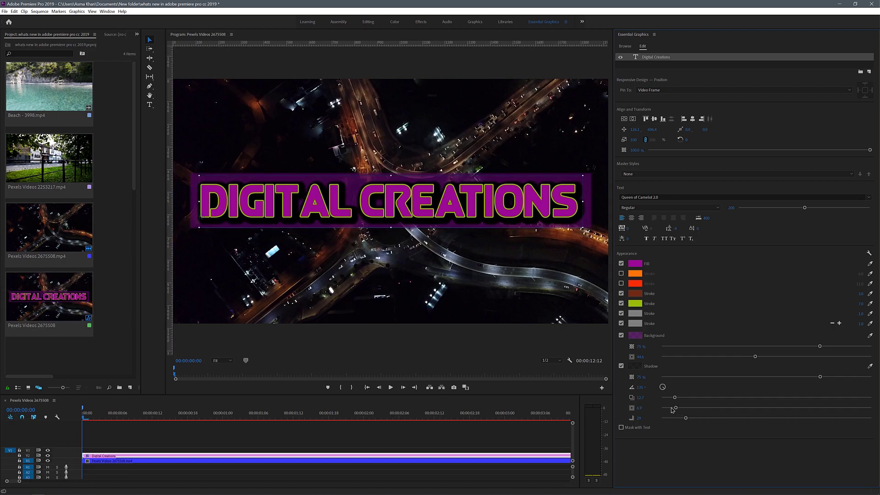
pyautogui.moveTo(672, 409); pyautogui.dragTo(668, 411)
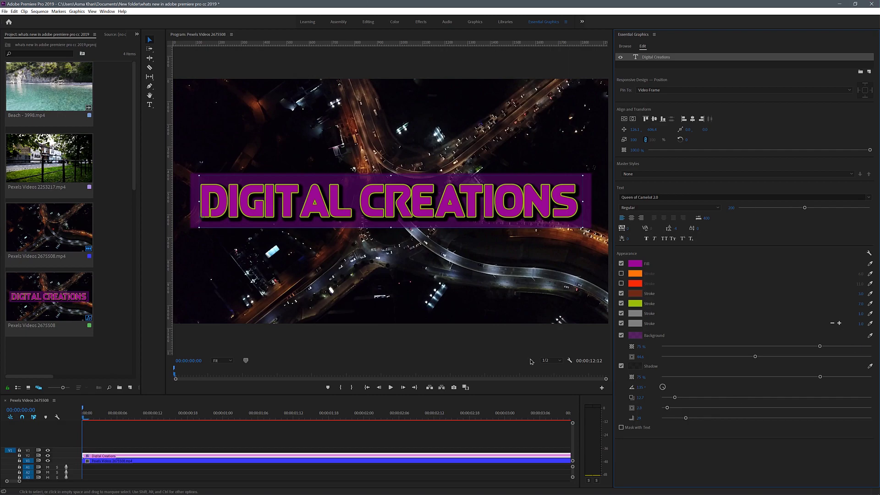
pyautogui.click(668, 397)
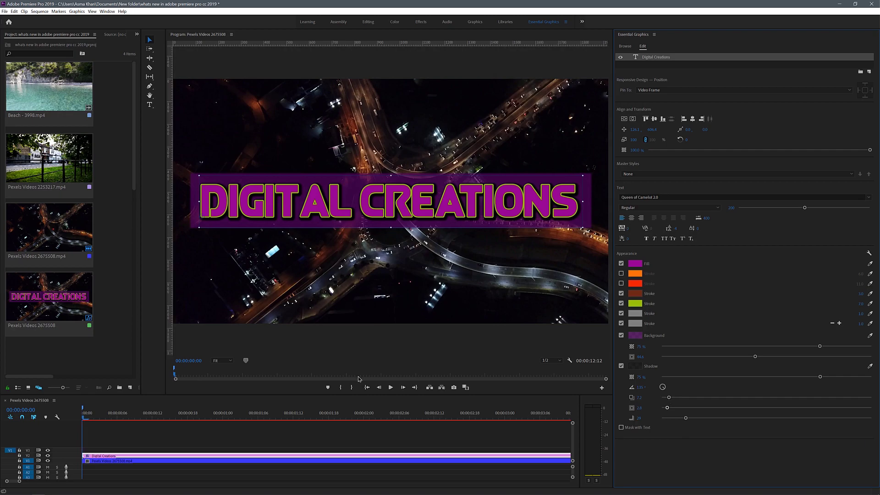
pyautogui.click(358, 350)
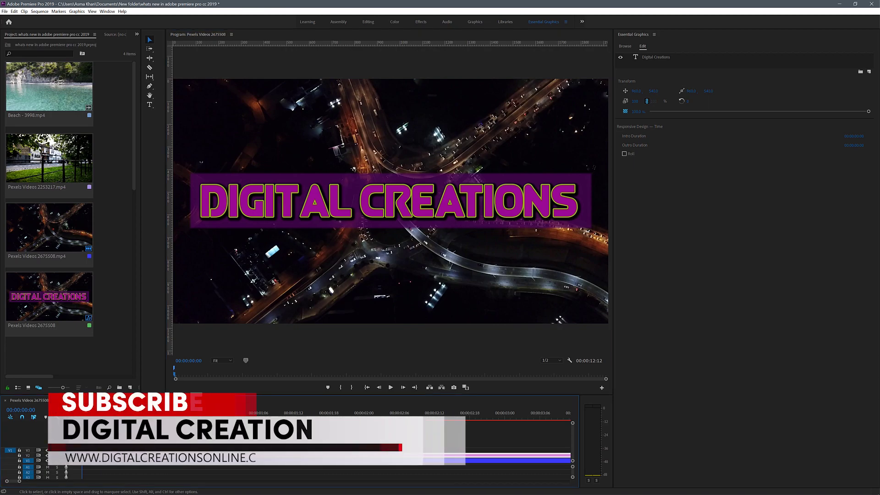
# Step: Scale the title down to 67% and move it right inside the safe margins
pyautogui.click(663, 59)
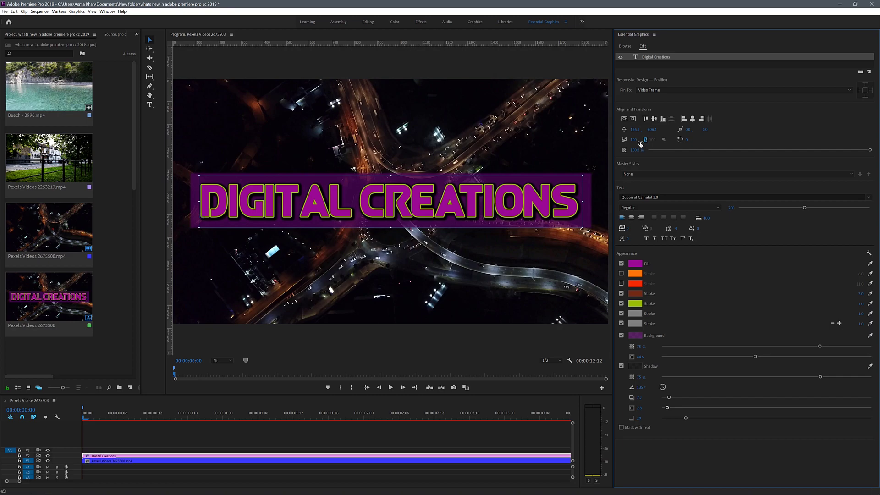
pyautogui.moveTo(634, 139); pyautogui.dragTo(596, 159)
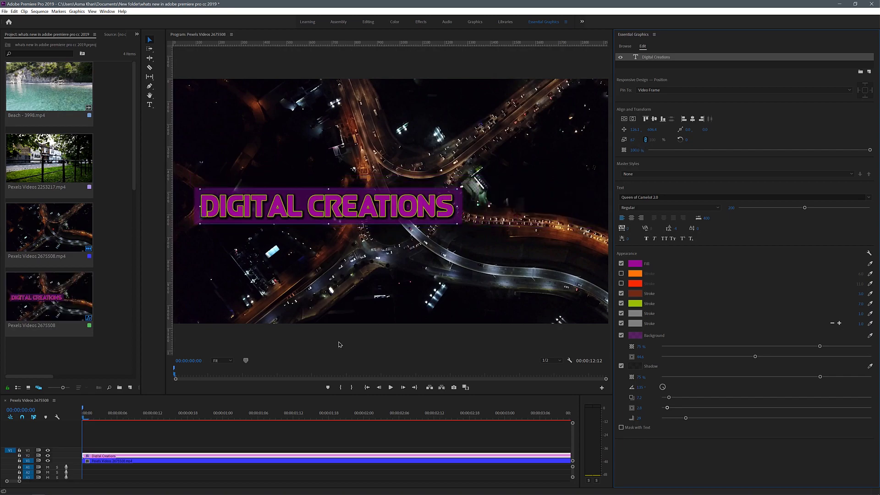
pyautogui.rightClick(338, 344)
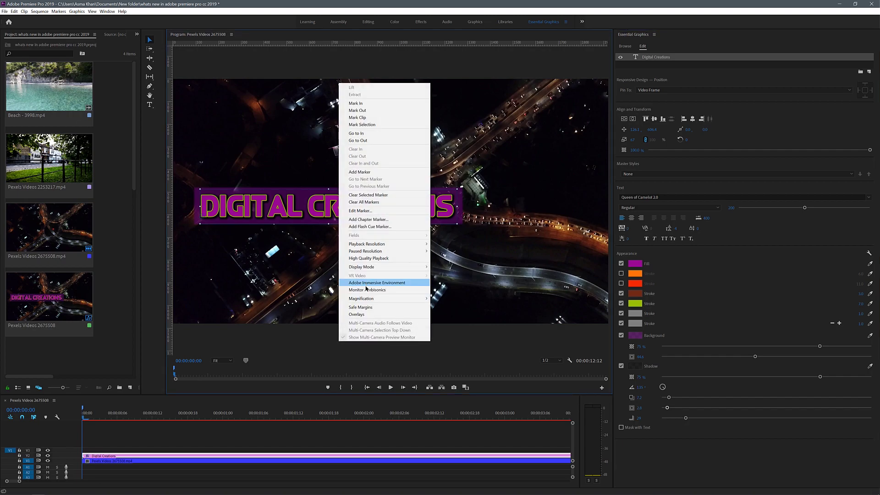
pyautogui.click(361, 307)
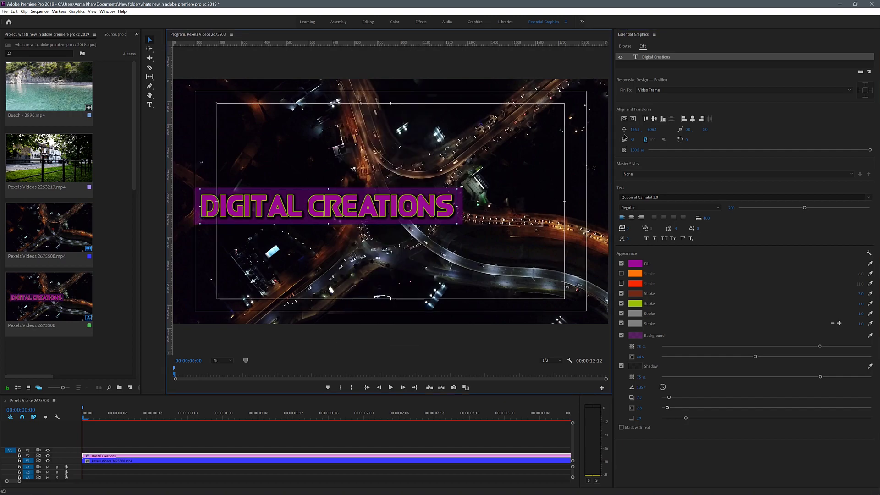
pyautogui.moveTo(635, 129); pyautogui.dragTo(682, 129)
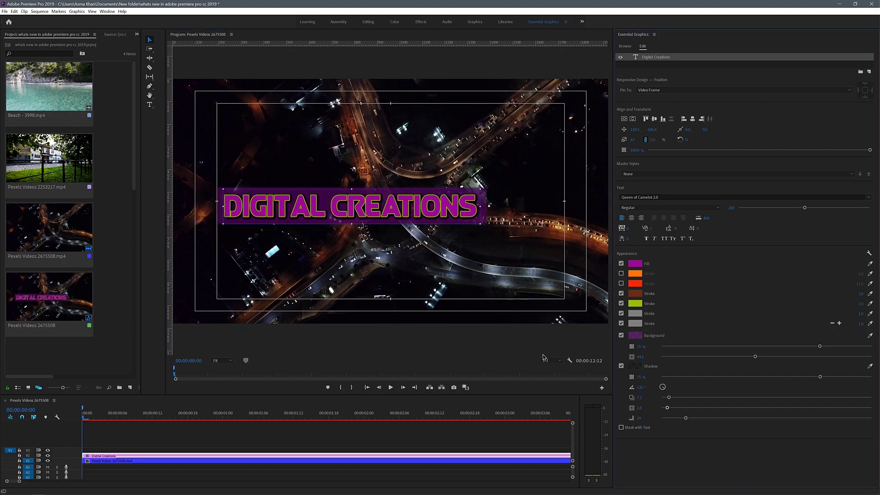
# Step: Show rulers on the Program Monitor and add a vertical guide at the title's left edge
pyautogui.click(569, 361)
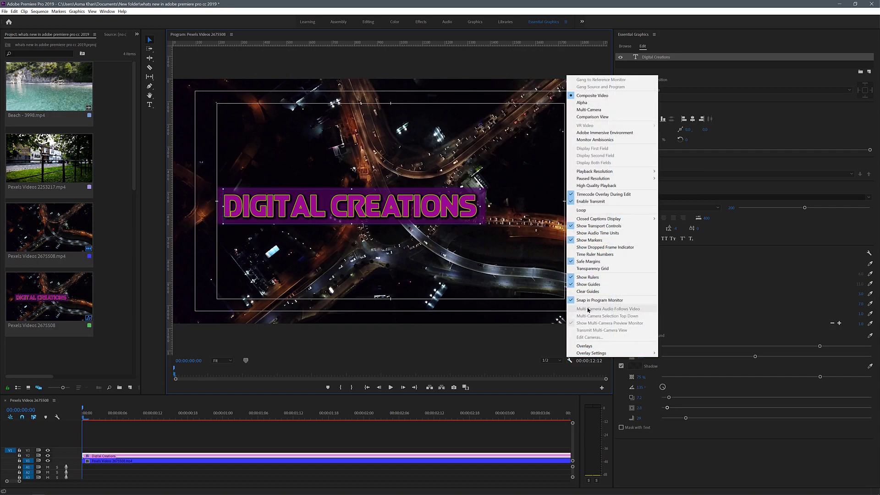
pyautogui.click(587, 278)
pyautogui.click(569, 361)
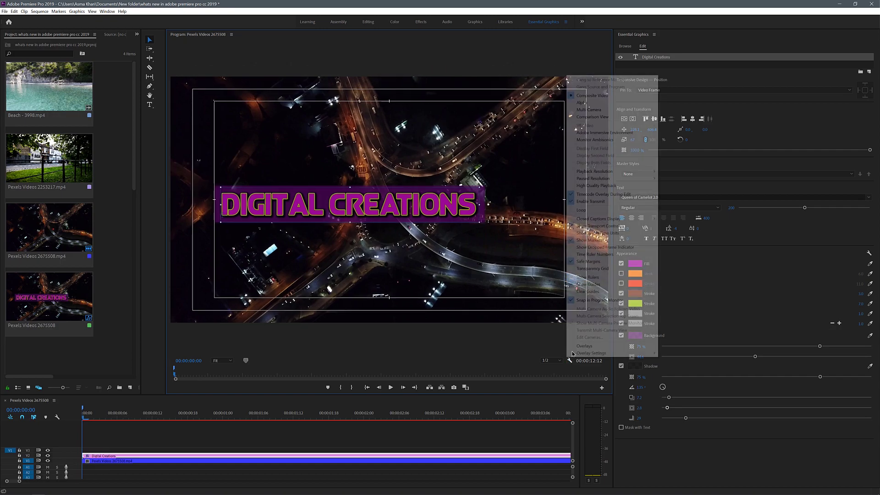
pyautogui.click(583, 277)
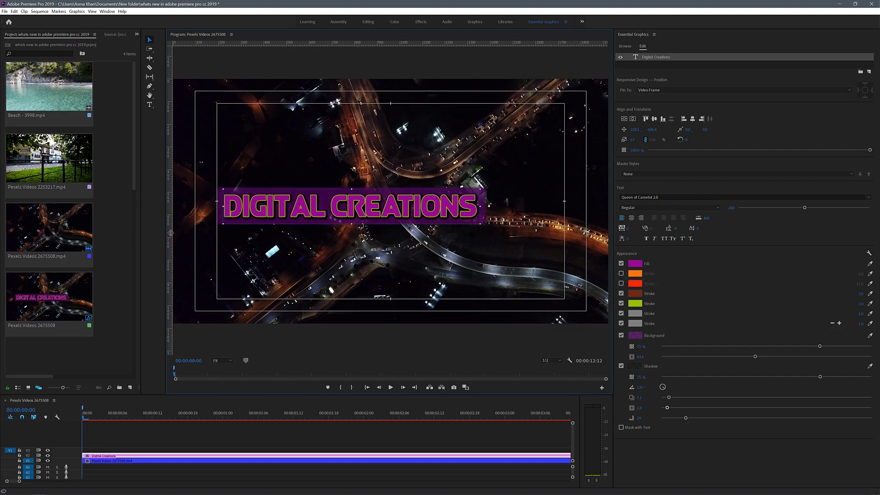
pyautogui.moveTo(171, 232); pyautogui.dragTo(226, 239)
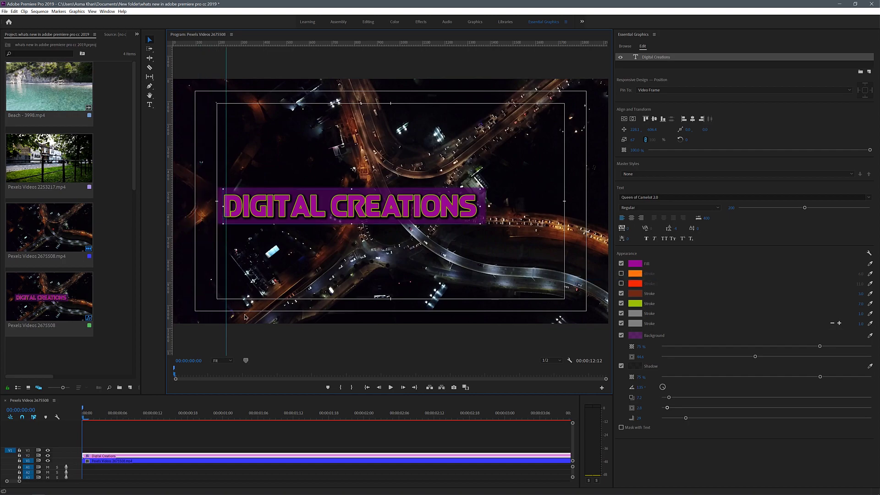
# Step: Go to 00:00:02:02, advance two frames, and place a horizontal guide across the lower frame
pyautogui.click(245, 374)
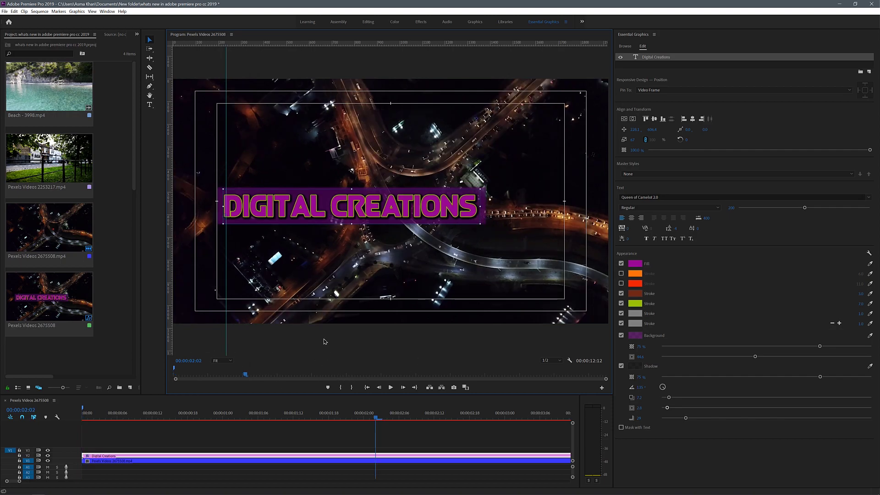
pyautogui.press('Right')
pyautogui.press('Right')
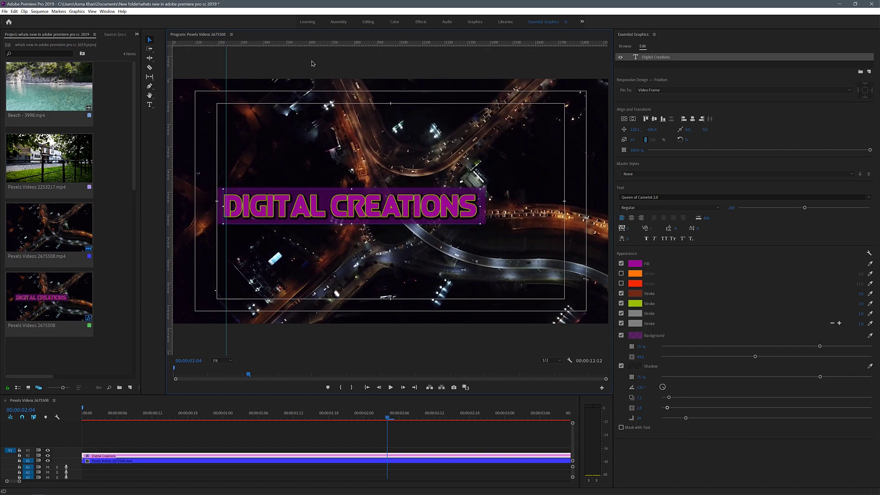
pyautogui.moveTo(299, 44); pyautogui.dragTo(304, 278)
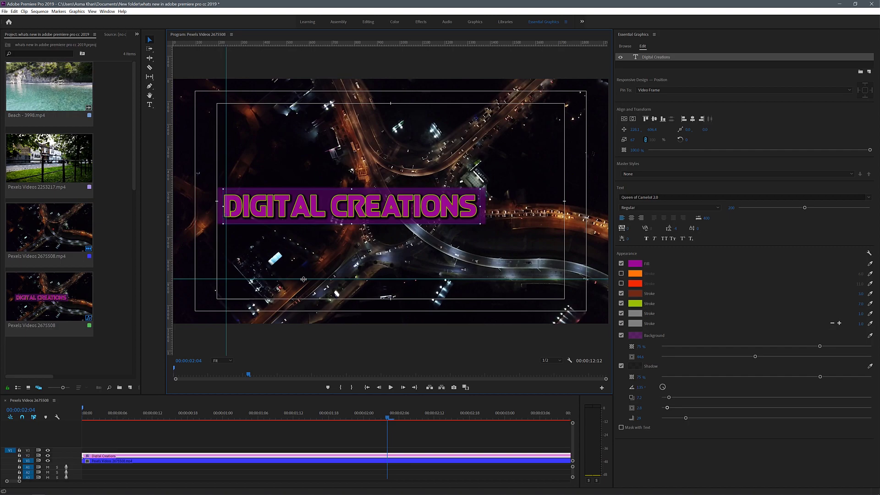
# Step: Enable Snap in Program Monitor and drag the title down onto the horizontal guide
pyautogui.click(570, 360)
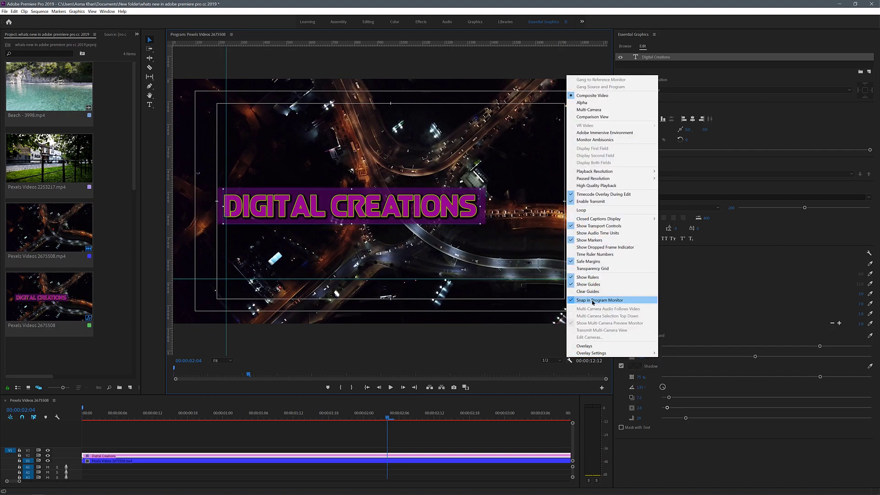
pyautogui.click(584, 346)
pyautogui.click(570, 360)
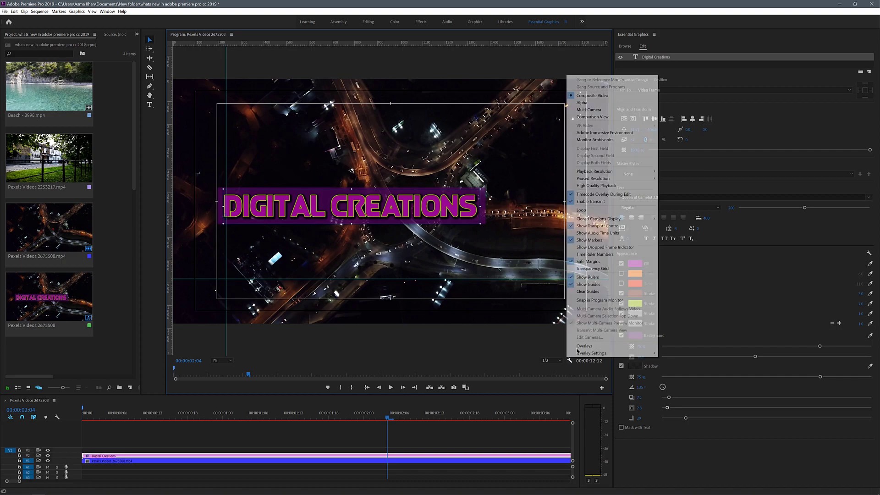
pyautogui.click(574, 300)
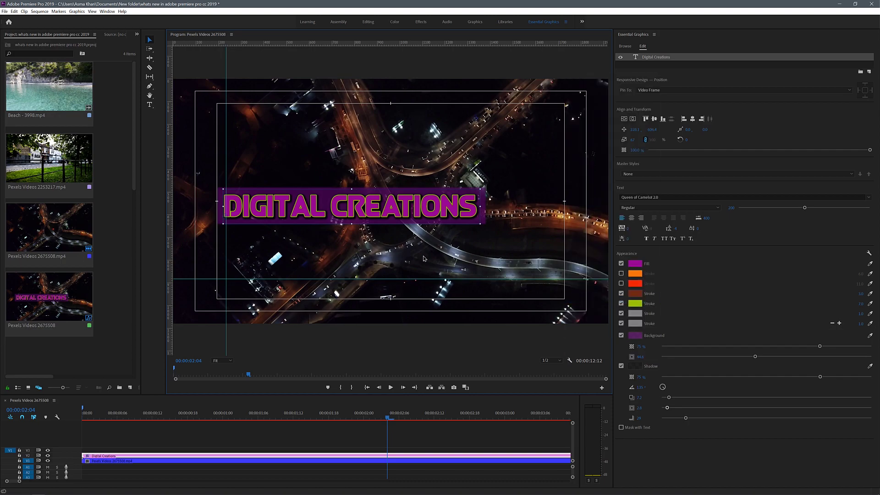
pyautogui.moveTo(346, 220); pyautogui.dragTo(350, 266)
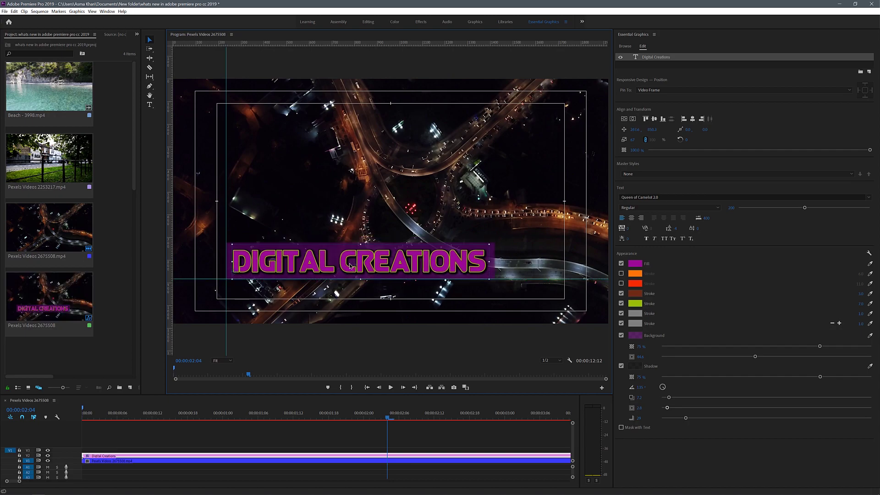
# Step: Save the guides as template 'Guide Lower third' and check it under View > Guide Templates
pyautogui.click(93, 11)
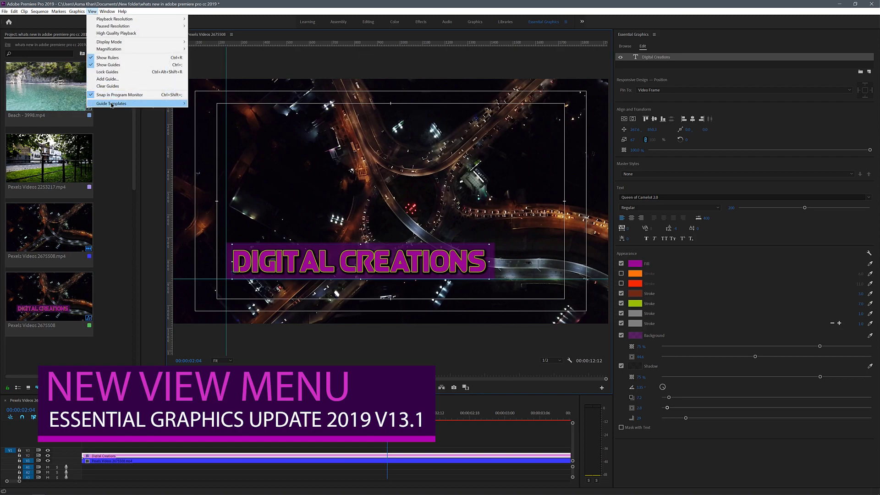
pyautogui.moveTo(137, 103)
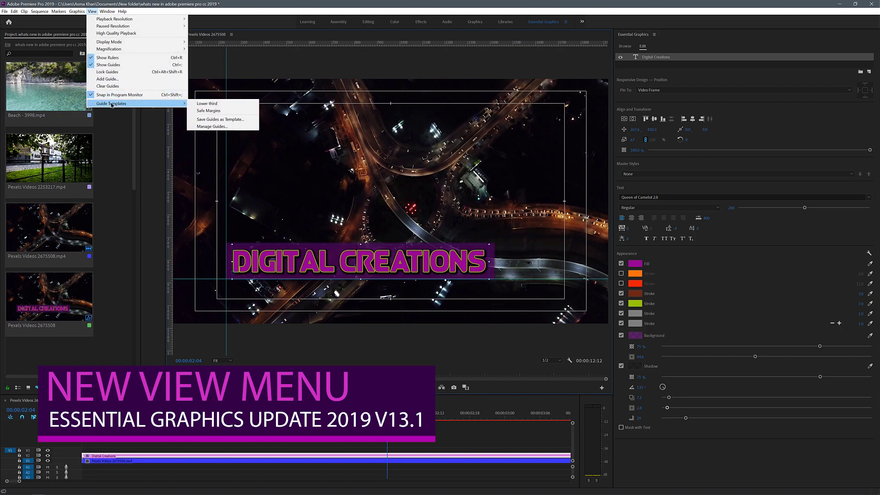
pyautogui.click(222, 121)
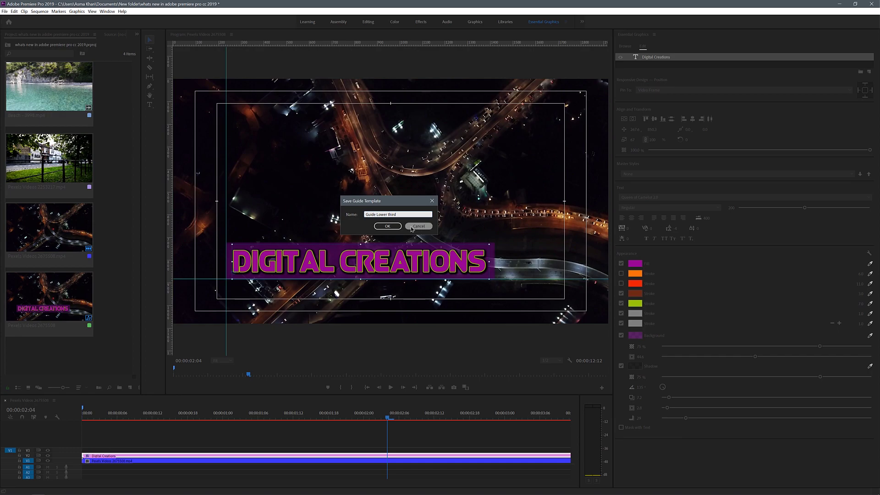
pyautogui.click(387, 226)
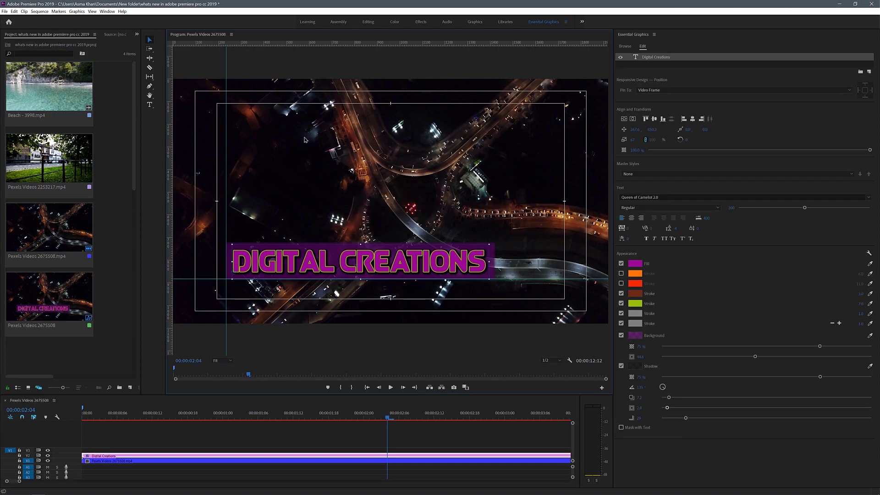
pyautogui.click(92, 12)
pyautogui.moveTo(137, 104)
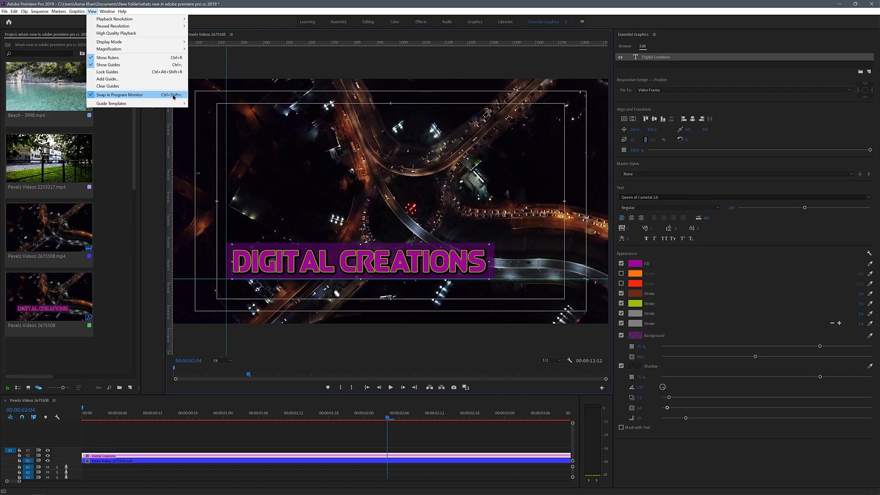
# Step: Nudge the title slightly right and magnify the Program Monitor to 200%
pyautogui.click(149, 144)
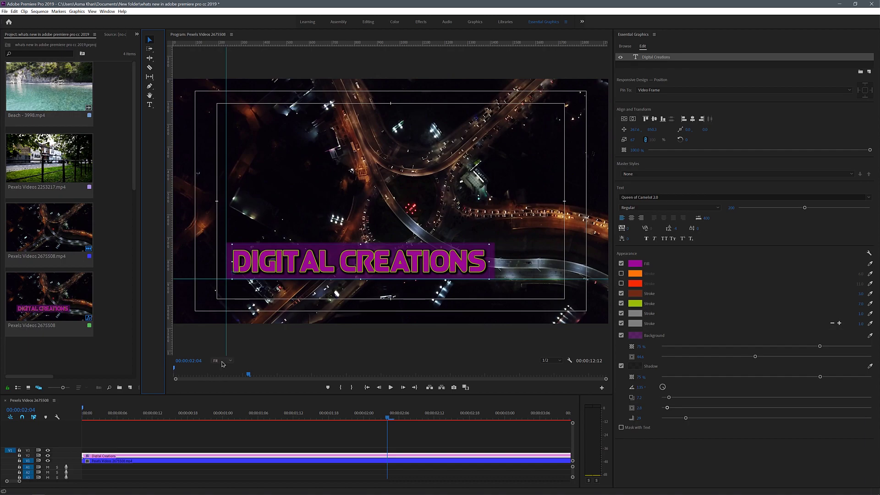
pyautogui.click(277, 255)
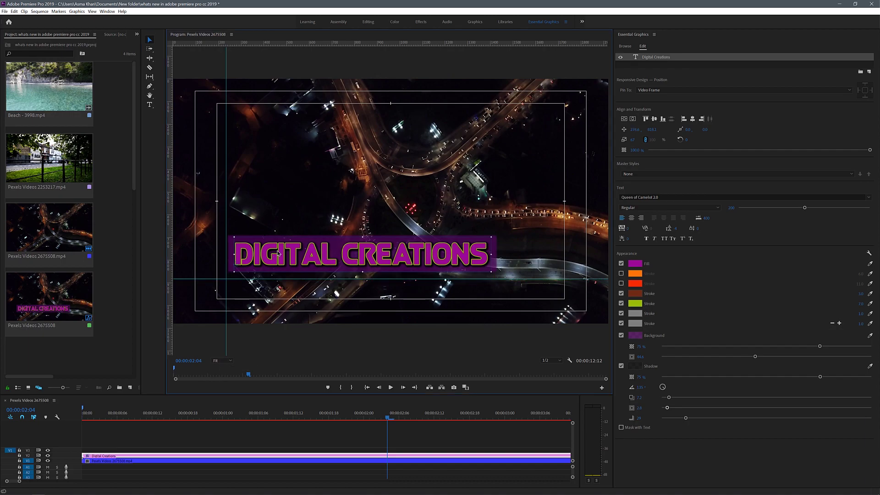
pyautogui.moveTo(276, 260); pyautogui.dragTo(279, 255)
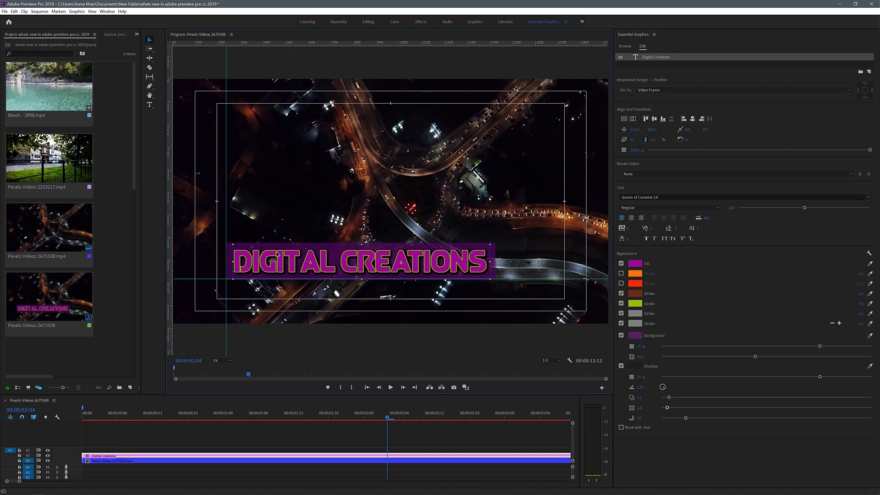
pyautogui.click(229, 361)
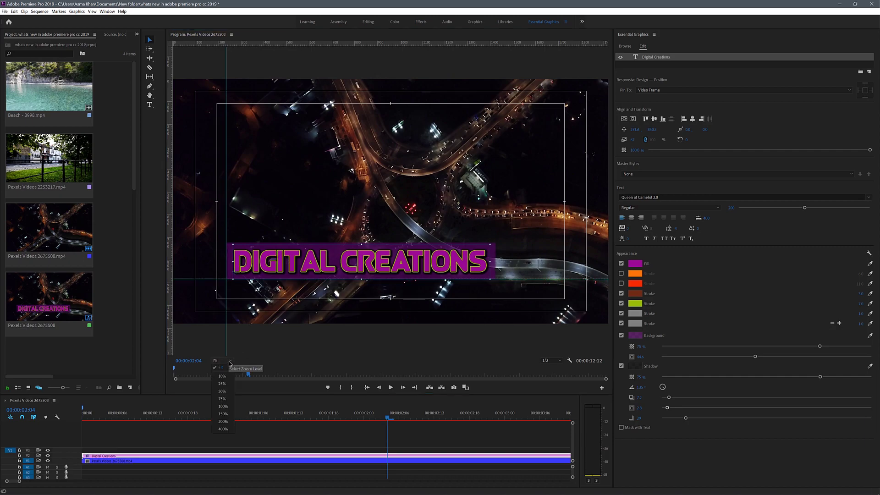
pyautogui.click(223, 422)
pyautogui.moveTo(293, 354); pyautogui.dragTo(218, 353)
pyautogui.click(631, 218)
pyautogui.scroll(-2, 356, 280)
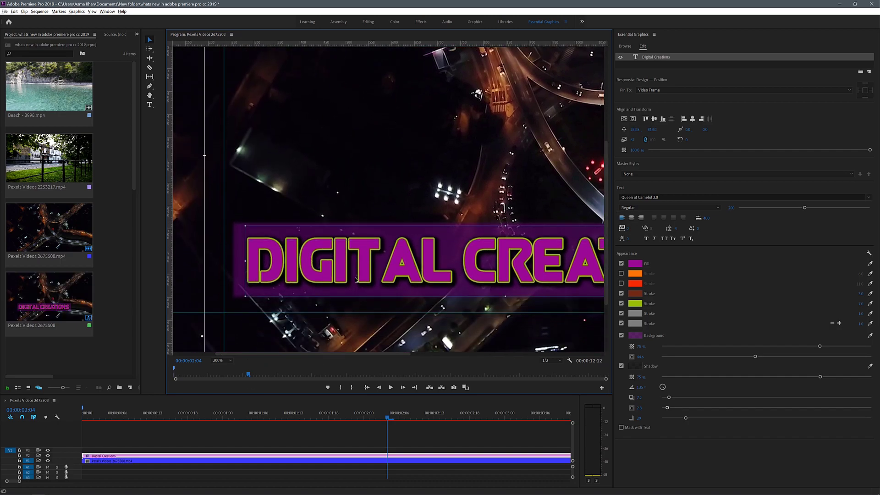
pyautogui.scroll(10, 356, 280)
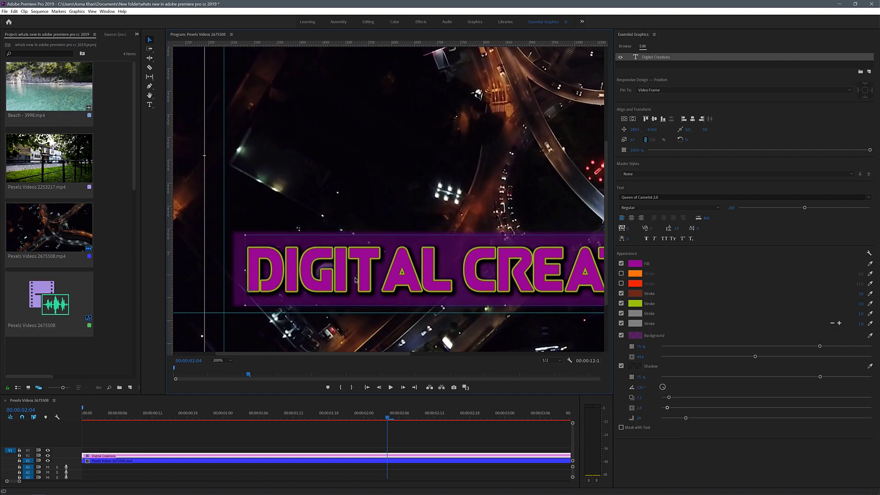
# Step: Nudge the title 20 px left and slightly down, then set the monitor zoom back to Fit
pyautogui.hotkey('shift', 'Left')
pyautogui.hotkey('shift', 'Left')
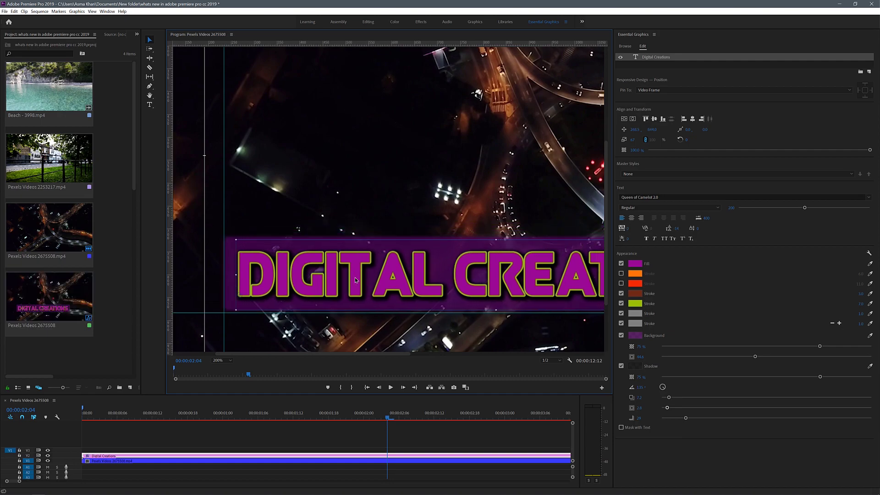
pyautogui.press('Down')
pyautogui.press('Down')
pyautogui.press('Down')
pyautogui.press('Down')
pyautogui.press('Down')
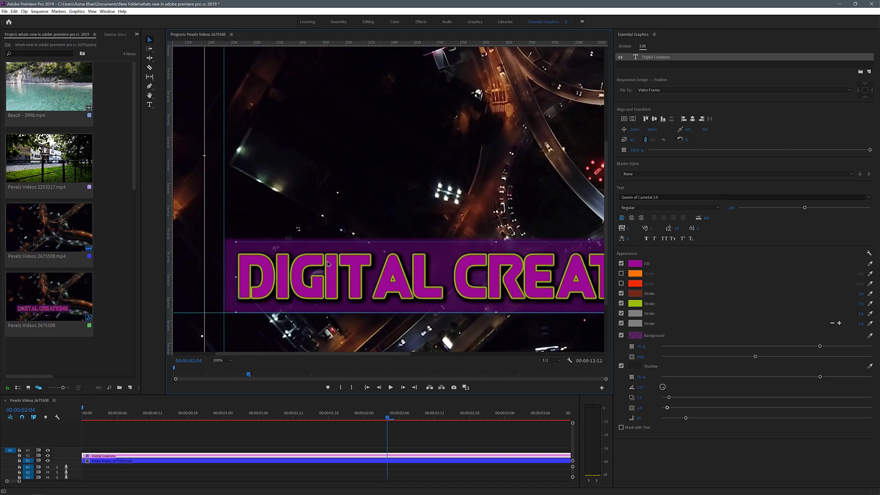
pyautogui.click(222, 360)
pyautogui.click(225, 370)
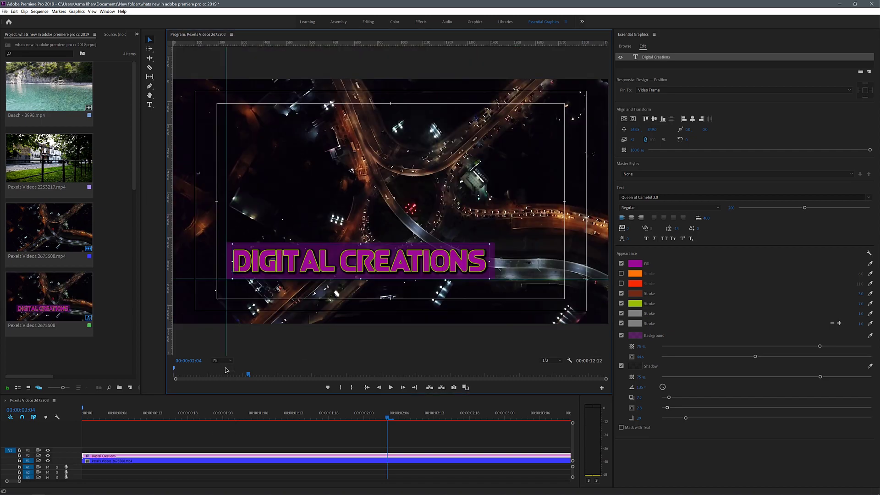
pyautogui.click(308, 353)
# Step: Past the clip's end, start a new text box with strokes, background and shadow turned off
pyautogui.moveTo(19, 480); pyautogui.dragTo(116, 480)
pyautogui.click(239, 414)
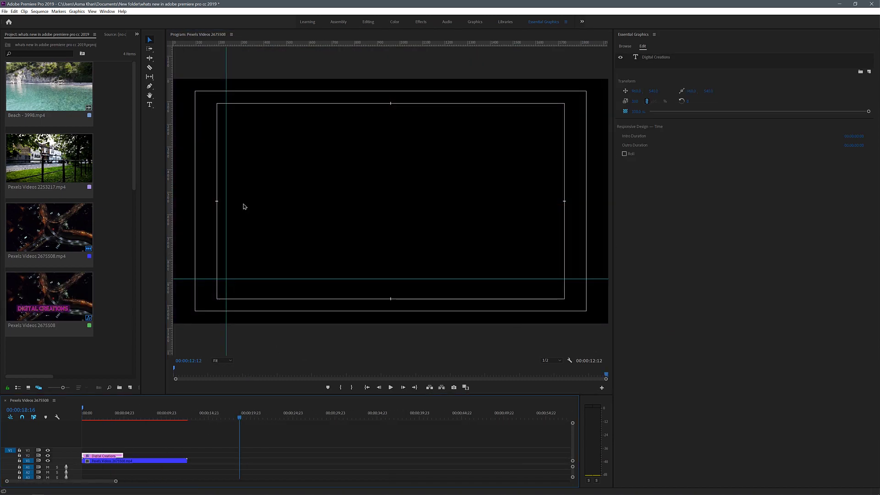
pyautogui.click(149, 104)
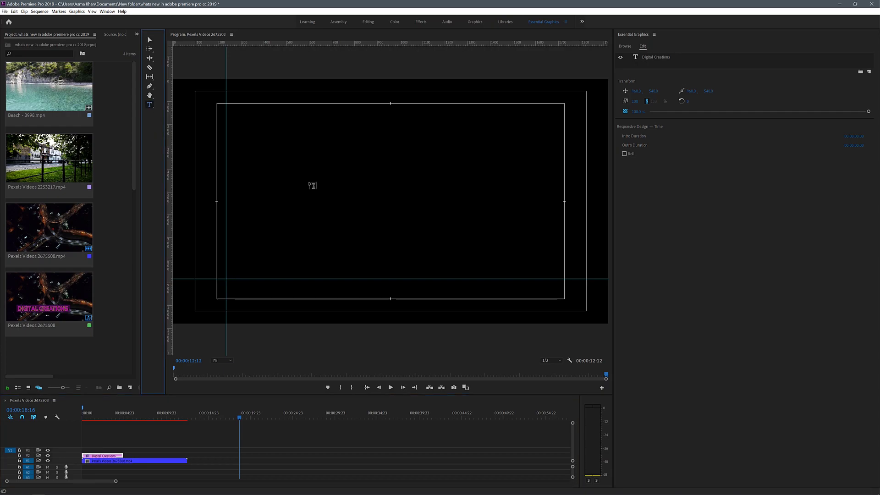
pyautogui.click(312, 186)
pyautogui.click(621, 335)
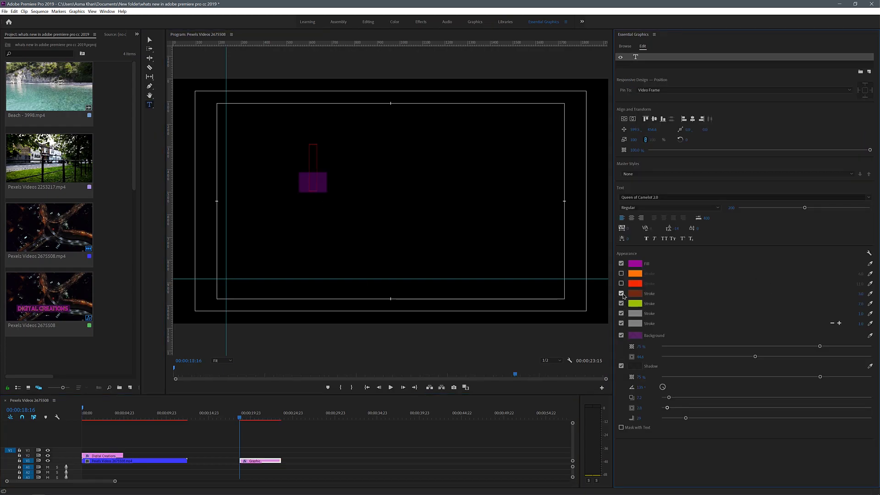
pyautogui.click(621, 293)
pyautogui.click(622, 304)
pyautogui.click(622, 314)
pyautogui.click(622, 324)
pyautogui.click(622, 335)
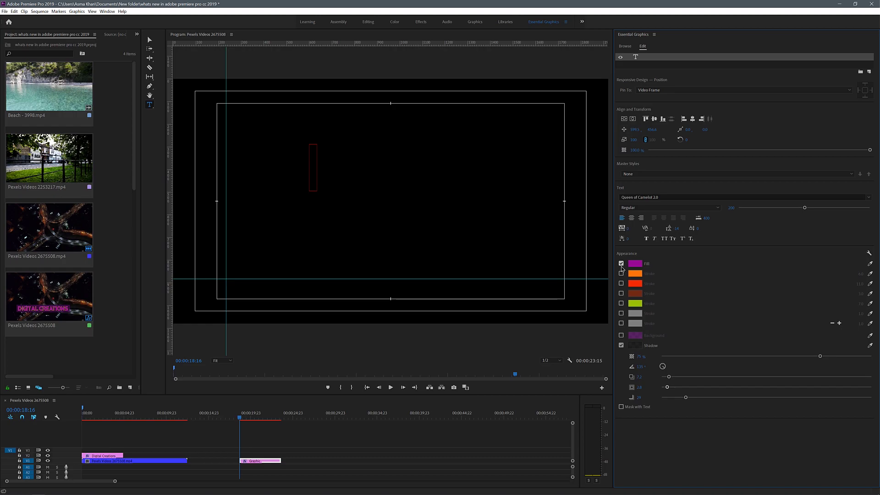
pyautogui.click(621, 345)
# Step: Type 'Digital Creations', scale it to about 71%, and centre it in the frame
pyautogui.click(312, 173)
pyautogui.write('D')
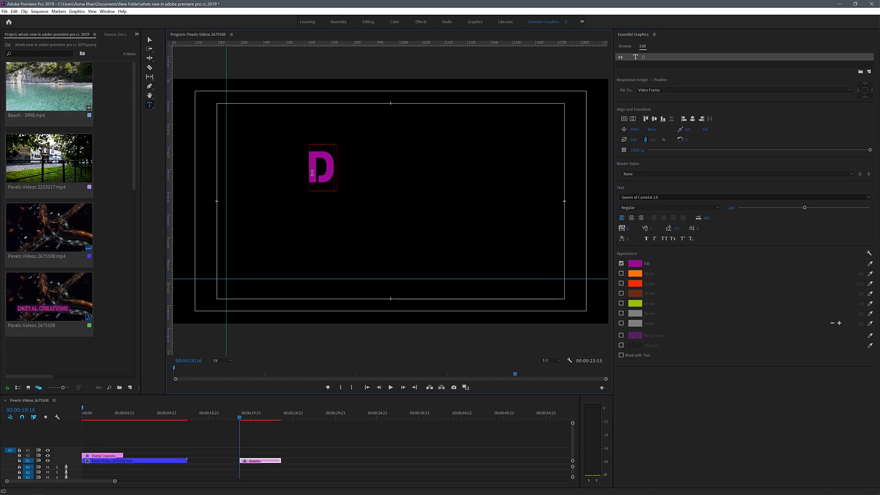
pyautogui.write('igital Creations')
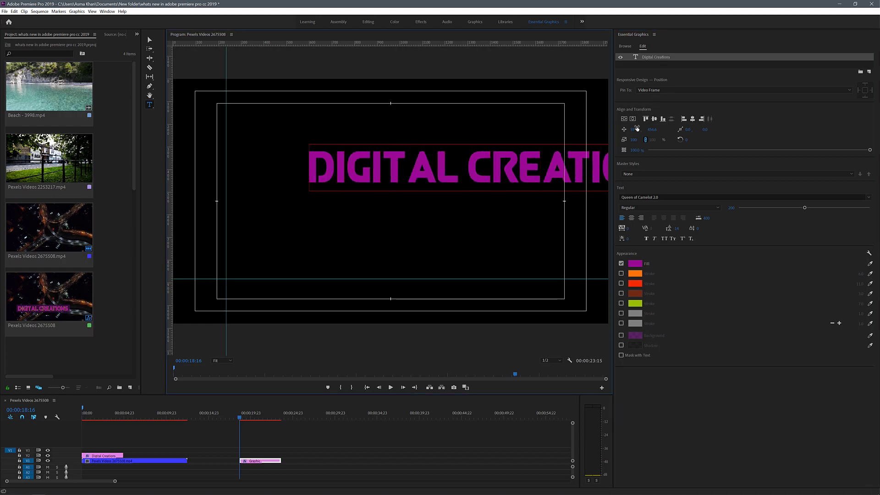
pyautogui.click(624, 119)
pyautogui.click(632, 118)
pyautogui.moveTo(633, 139); pyautogui.dragTo(619, 139)
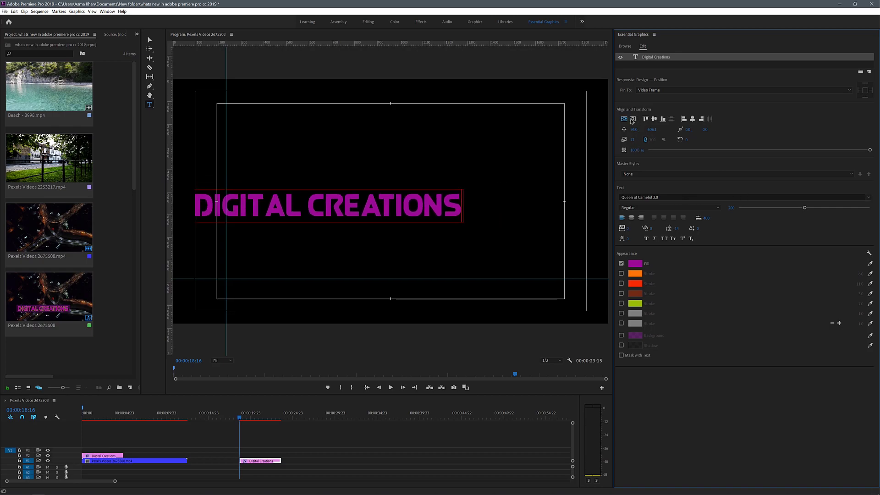
pyautogui.click(633, 119)
# Step: Set the new title's fill colour to white
pyautogui.click(634, 263)
pyautogui.click(388, 231)
pyautogui.click(546, 230)
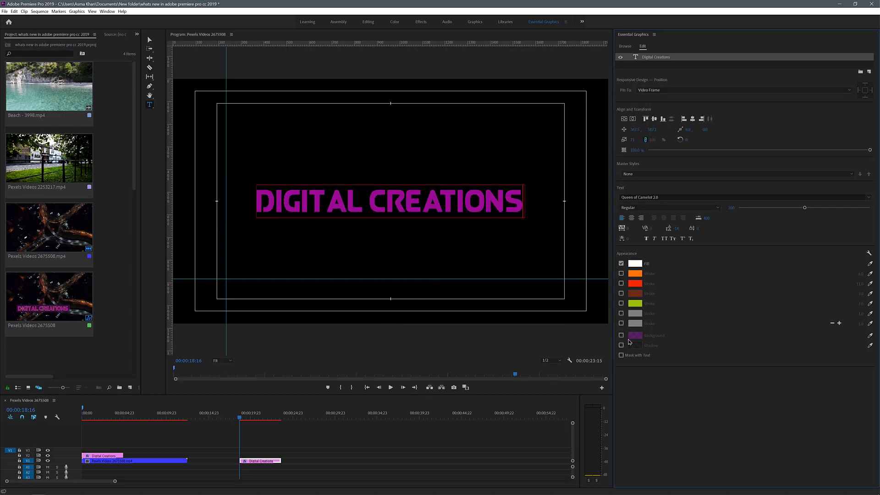
pyautogui.press('v')
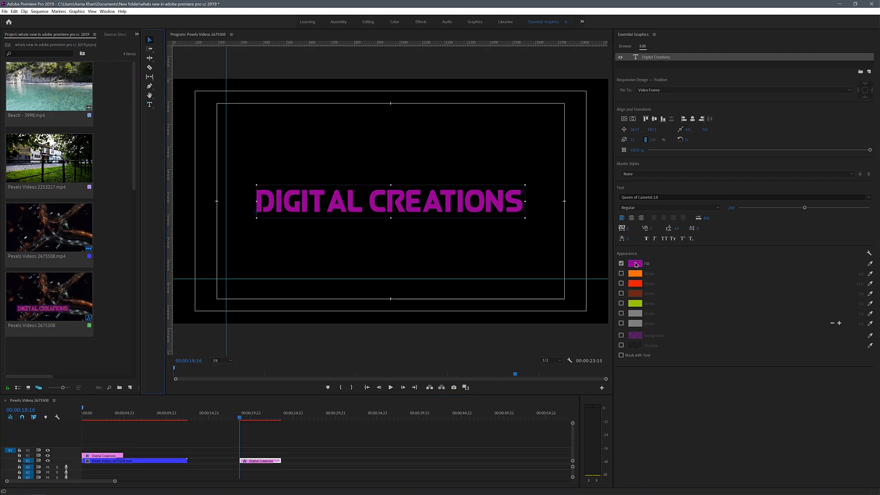
pyautogui.click(635, 264)
pyautogui.click(389, 232)
pyautogui.click(546, 231)
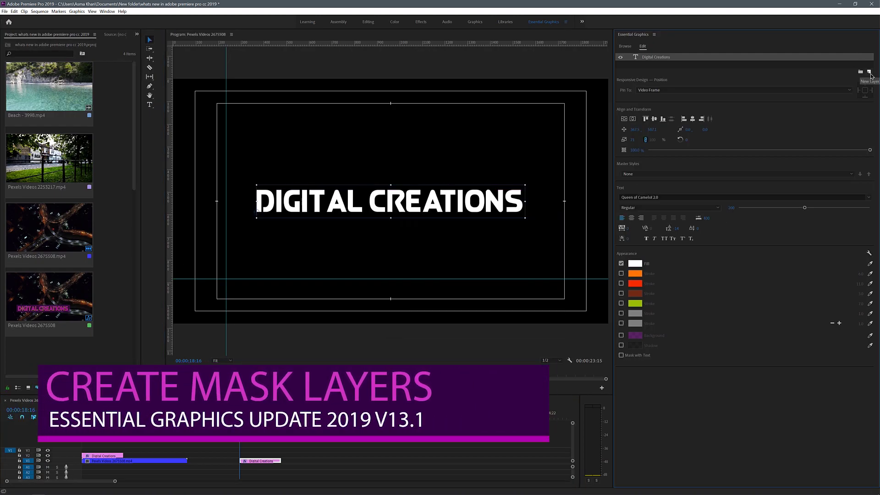
# Step: Import the Beach - 3998 clip from file as a new layer in the Digital Creations graphic
pyautogui.click(869, 72)
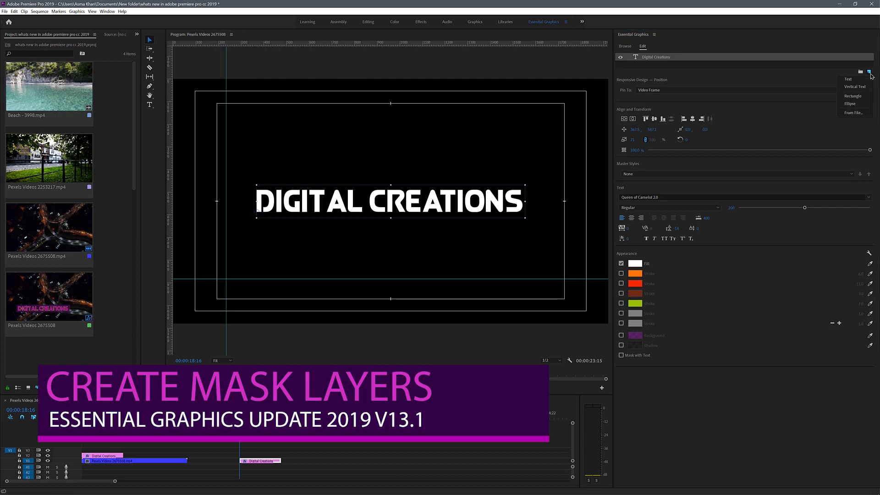
pyautogui.click(860, 115)
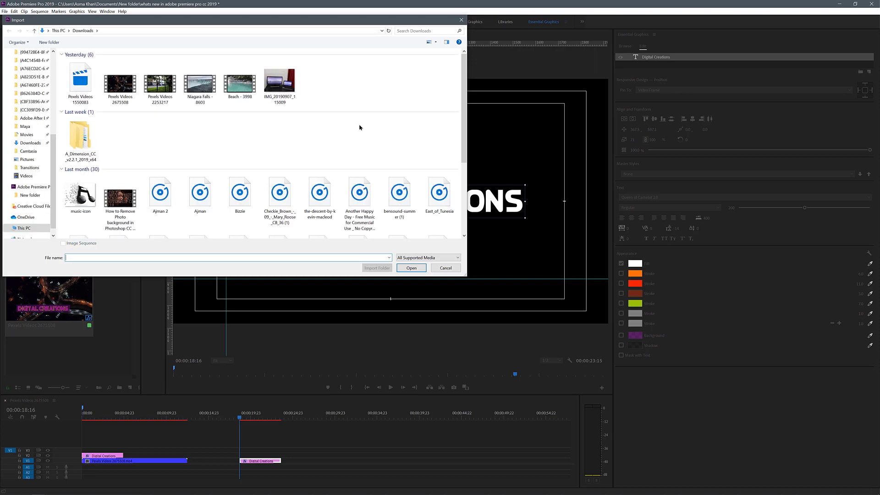
pyautogui.click(237, 88)
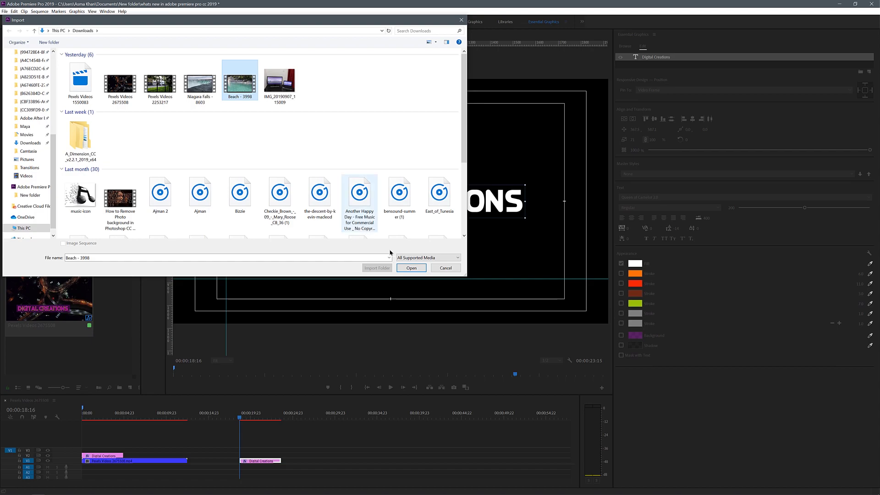
pyautogui.click(411, 269)
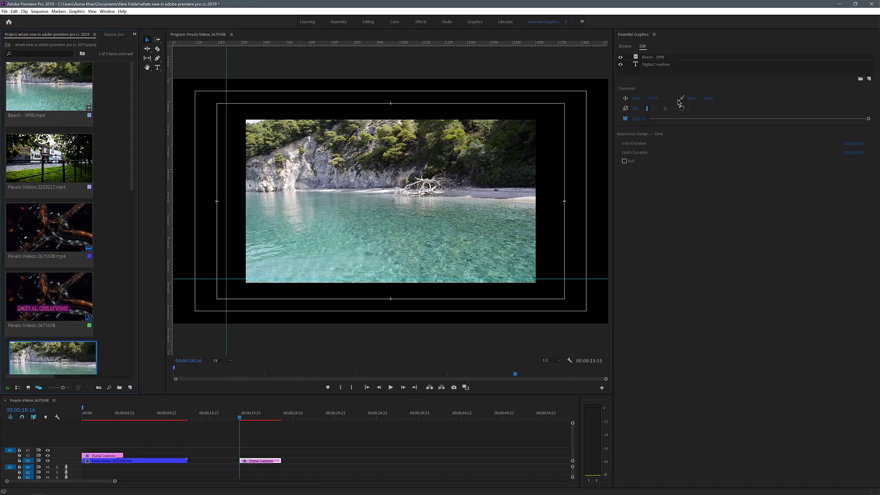
# Step: Move the Beach layer below the text and hide the rulers, guides and safe margins
pyautogui.click(648, 59)
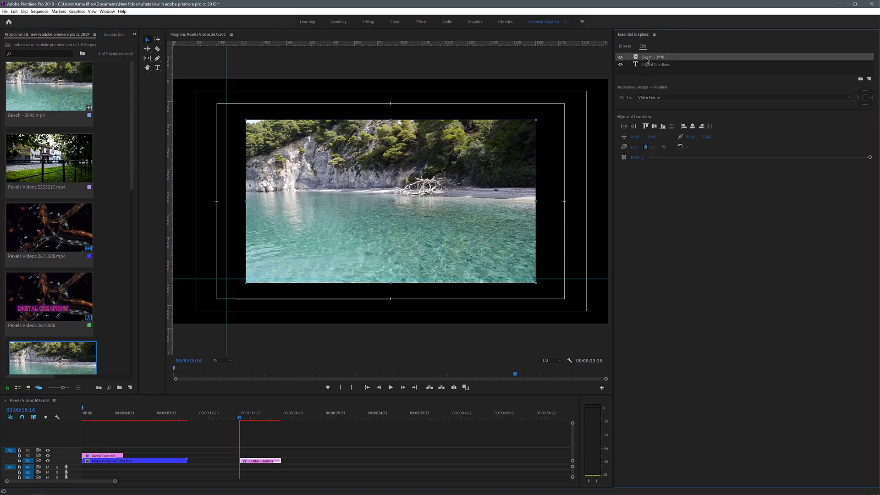
pyautogui.moveTo(645, 62); pyautogui.dragTo(644, 69)
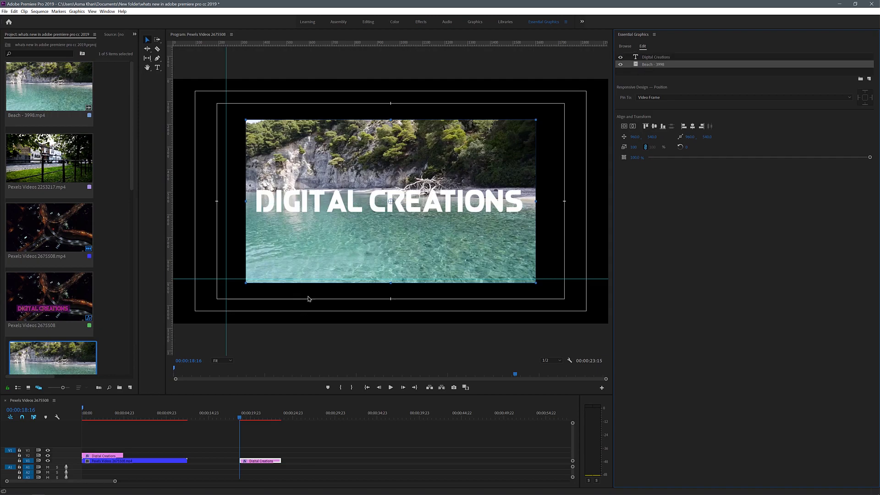
pyautogui.click(569, 360)
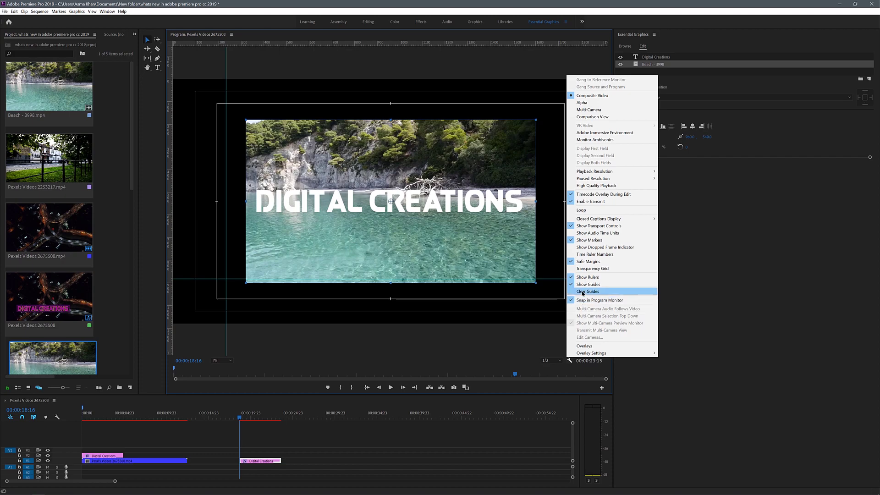
pyautogui.click(581, 277)
pyautogui.click(570, 360)
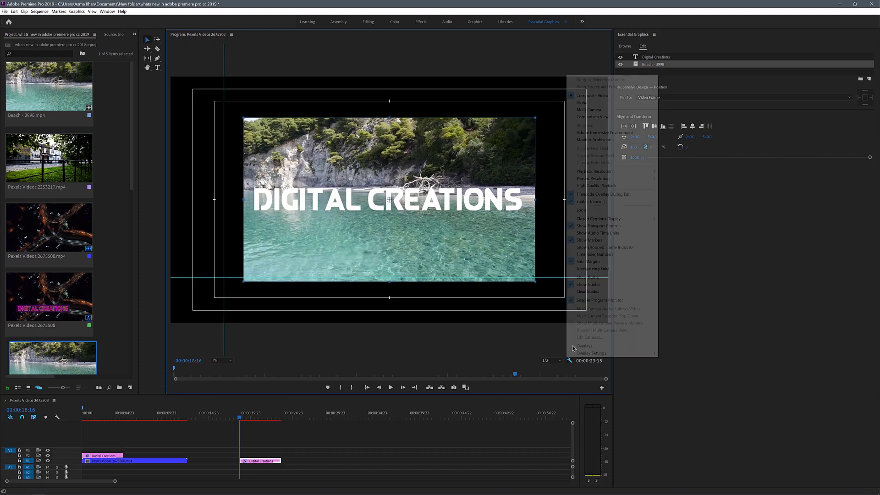
pyautogui.click(596, 287)
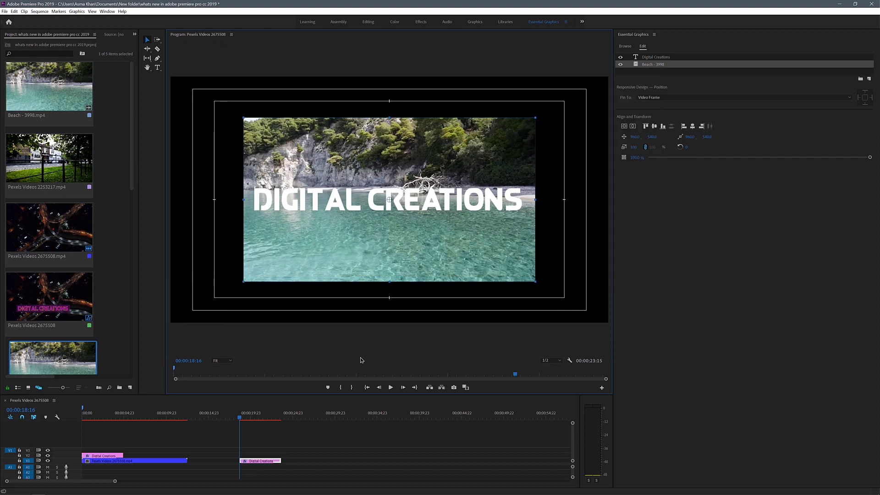
pyautogui.rightClick(346, 346)
pyautogui.click(362, 310)
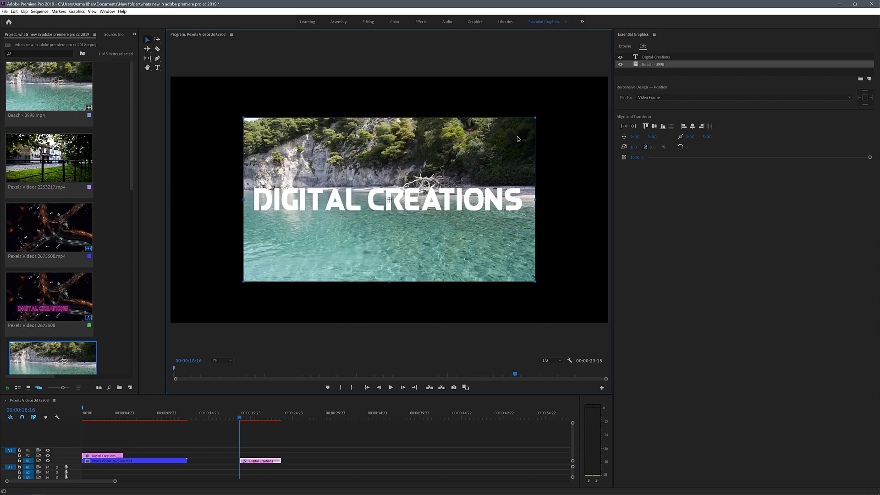
# Step: Reposition the Beach layer so it fills the frame behind the white lettering
pyautogui.click(653, 66)
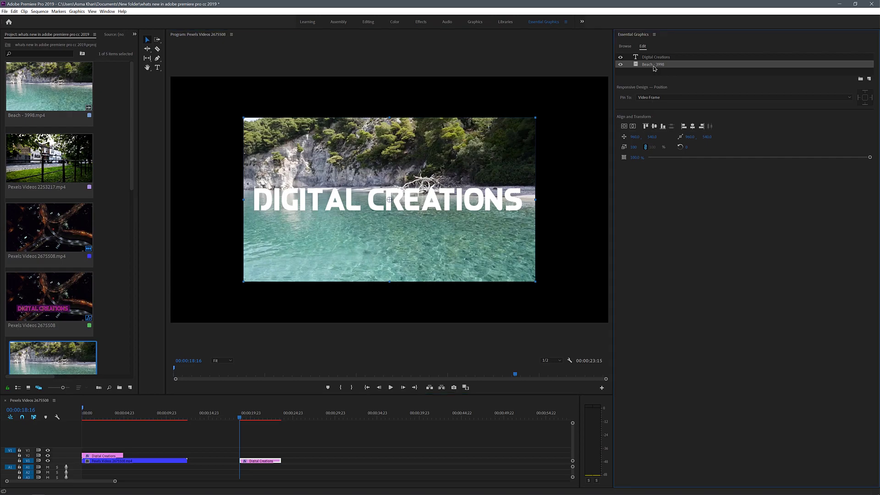
pyautogui.click(653, 58)
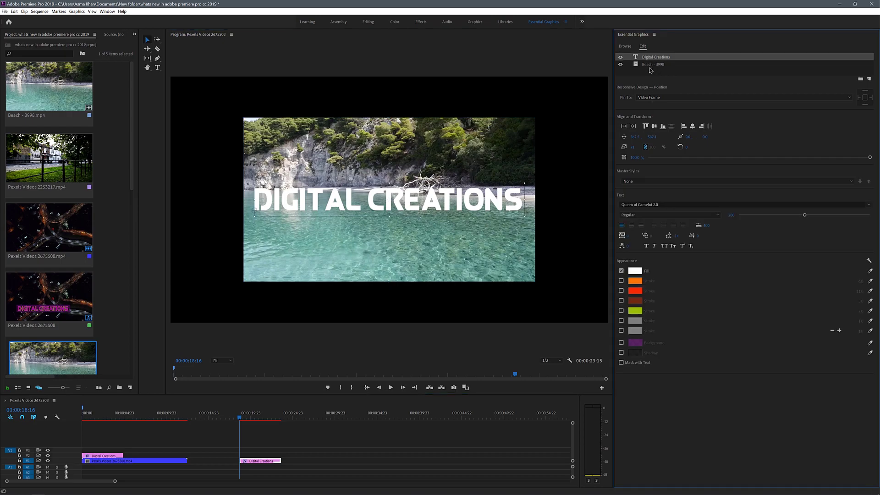
pyautogui.click(650, 68)
pyautogui.click(650, 68)
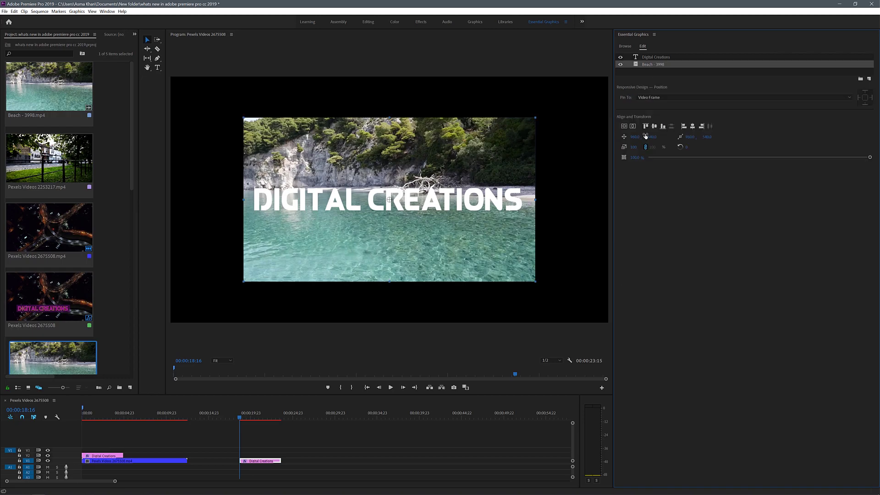
pyautogui.moveTo(635, 136); pyautogui.dragTo(657, 146)
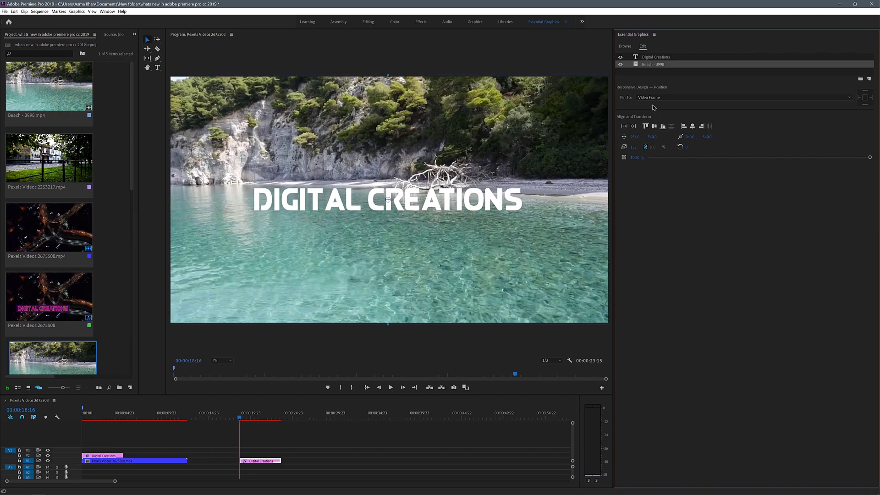
pyautogui.click(654, 58)
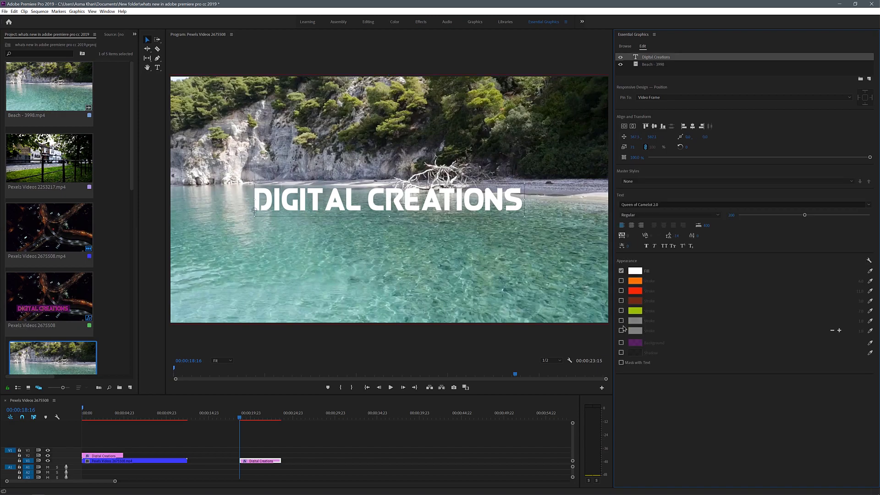
# Step: Enable Mask with Text, scale the title to 91 and centre it, shift the beach up, and play
pyautogui.click(621, 363)
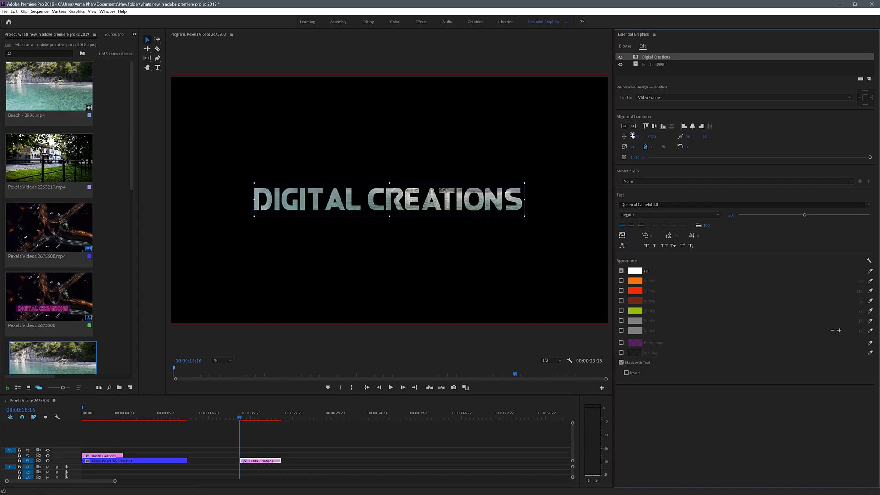
pyautogui.moveTo(633, 147); pyautogui.dragTo(647, 147)
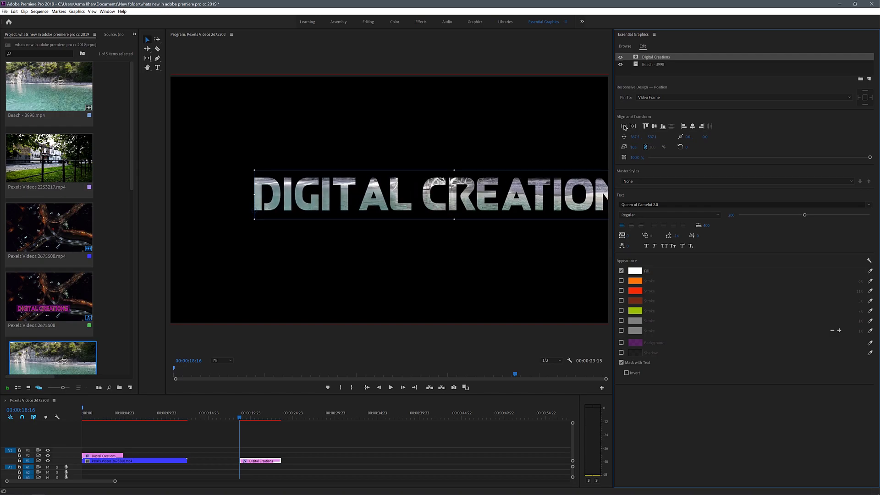
pyautogui.click(624, 127)
pyautogui.click(632, 126)
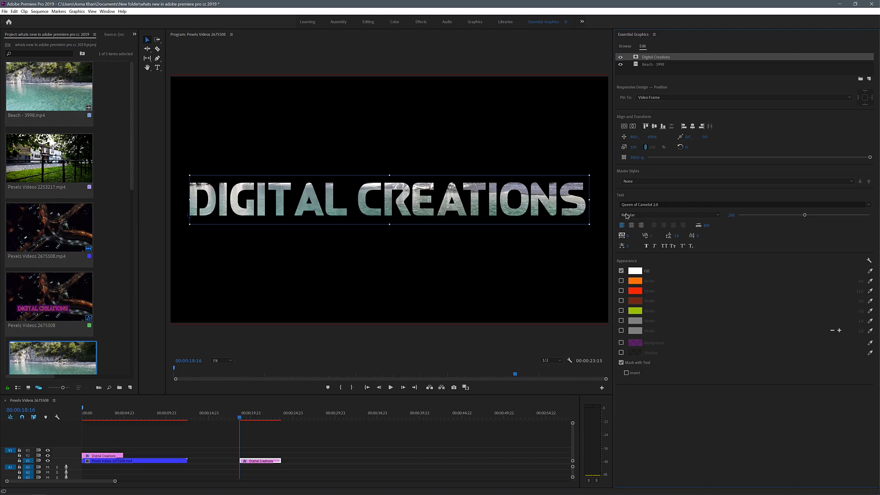
pyautogui.click(652, 64)
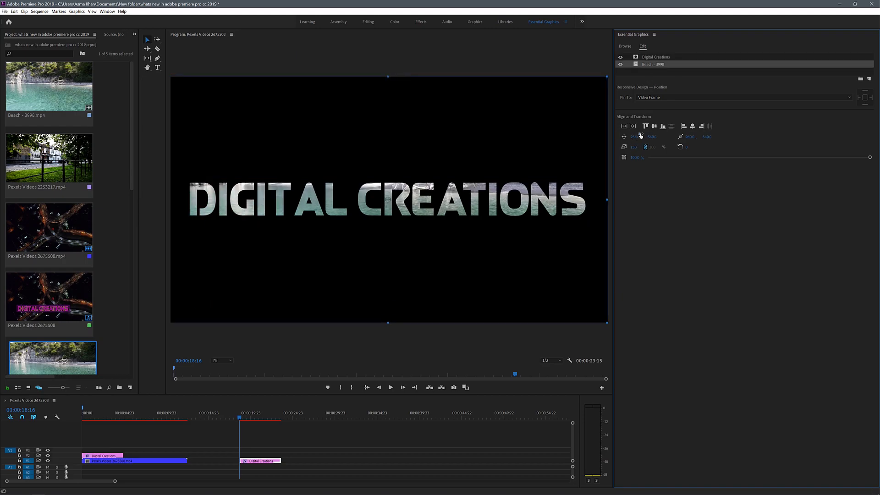
pyautogui.moveTo(634, 137); pyautogui.dragTo(633, 136)
pyautogui.press('space')
# Step: Stop playback and move the Digital Creations clip up to track V3
pyautogui.click(250, 429)
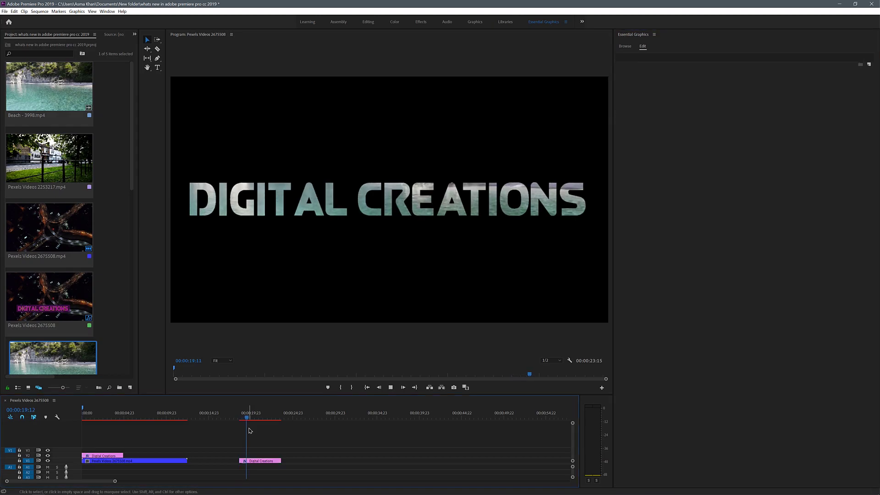
pyautogui.press('space')
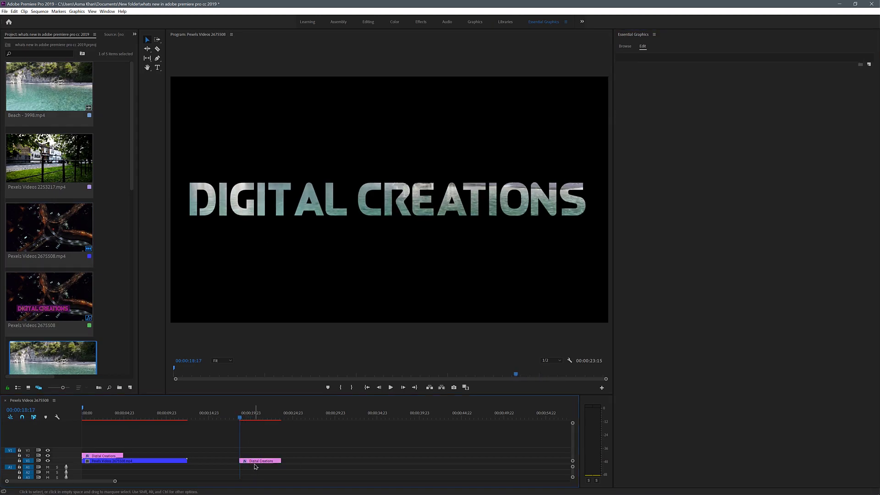
pyautogui.moveTo(260, 461); pyautogui.dragTo(260, 451)
# Step: Create a new Color Matte with default settings and place it on V2 under the title
pyautogui.click(130, 387)
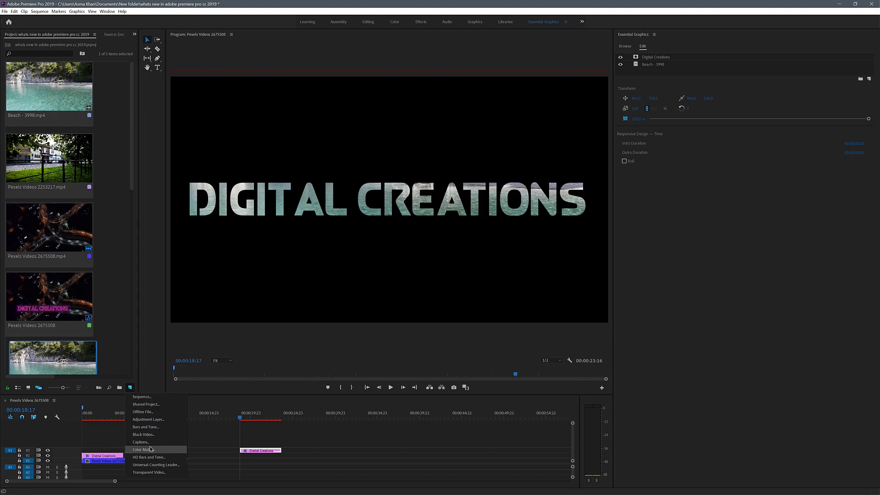
pyautogui.click(146, 449)
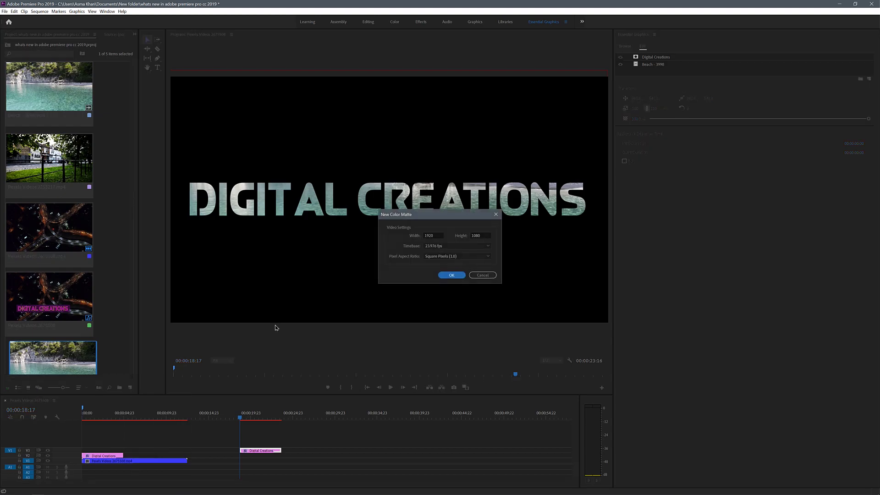
pyautogui.click(448, 271)
pyautogui.click(487, 284)
pyautogui.moveTo(488, 284)
pyautogui.mouseDown()
pyautogui.moveTo(486, 270)
pyautogui.moveTo(477, 286)
pyautogui.moveTo(476, 263)
pyautogui.moveTo(466, 305)
pyautogui.mouseUp()
pyautogui.click(486, 296)
pyautogui.click(543, 231)
pyautogui.click(427, 270)
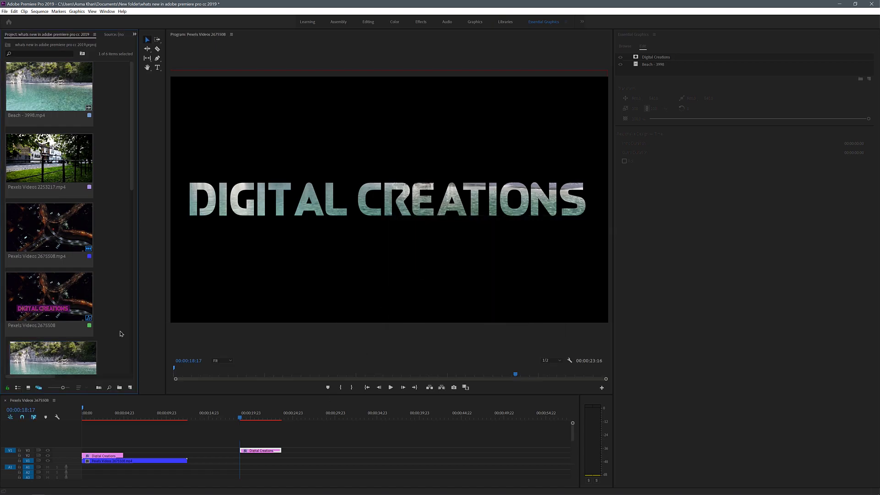
pyautogui.scroll(-5, 52, 213)
pyautogui.moveTo(52, 213); pyautogui.dragTo(241, 456)
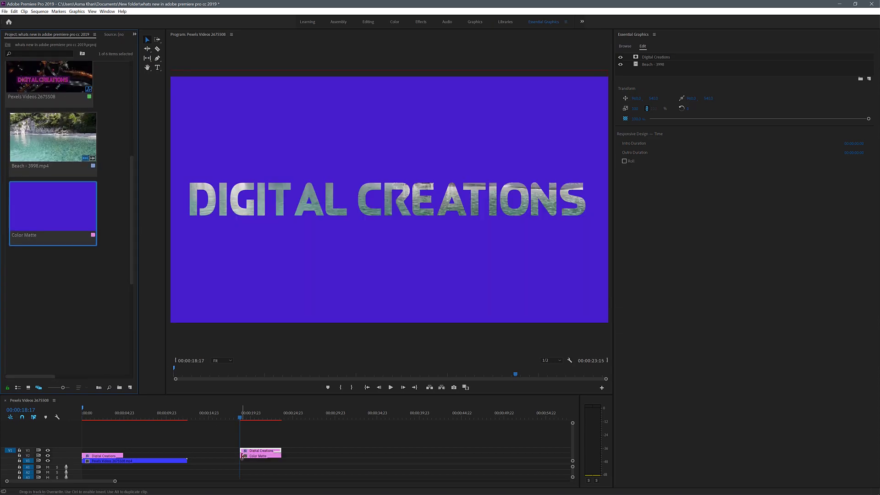
# Step: Recolour the matte, first pale cyan, then a light grey
pyautogui.doubleClick(257, 456)
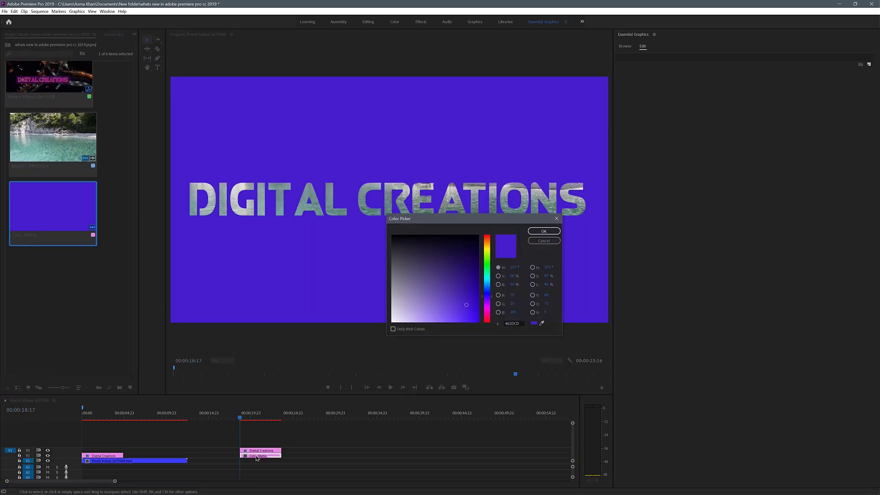
pyautogui.click(423, 311)
pyautogui.click(486, 279)
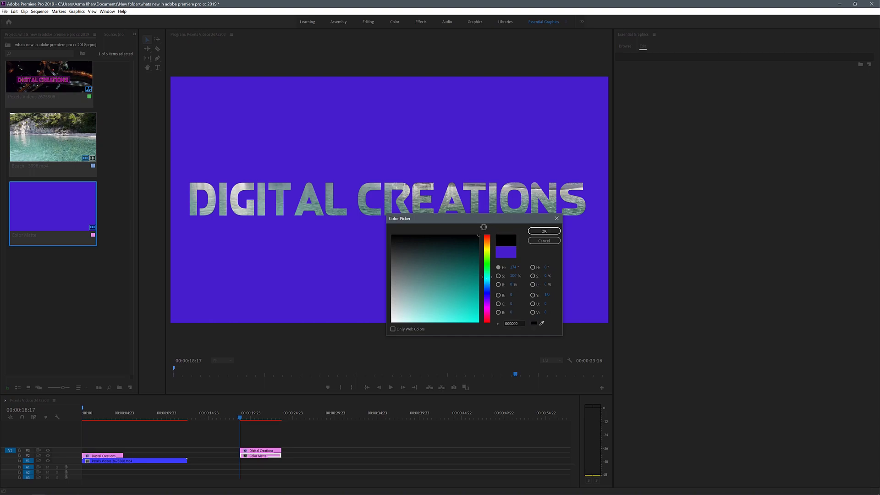
pyautogui.click(534, 232)
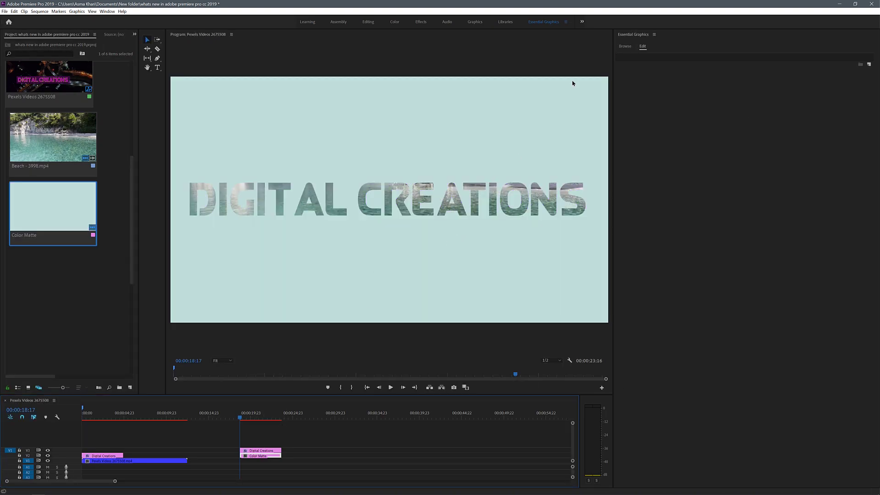
pyautogui.click(626, 51)
pyautogui.click(643, 46)
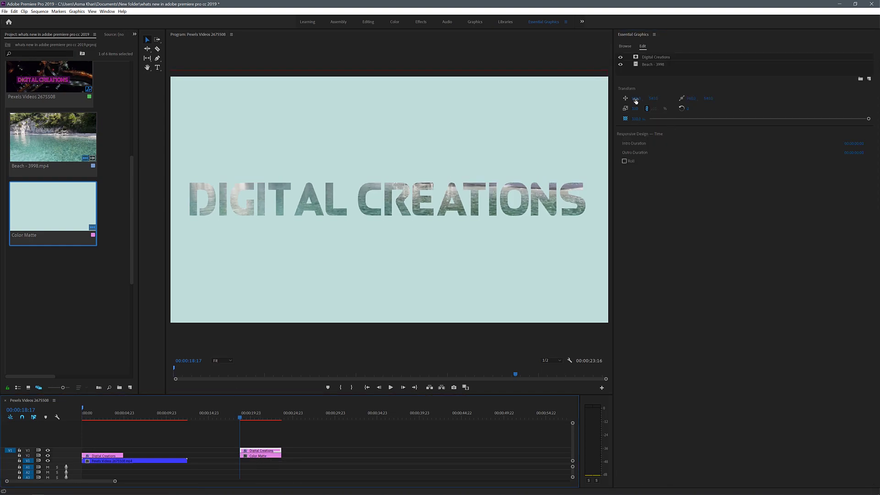
pyautogui.doubleClick(261, 456)
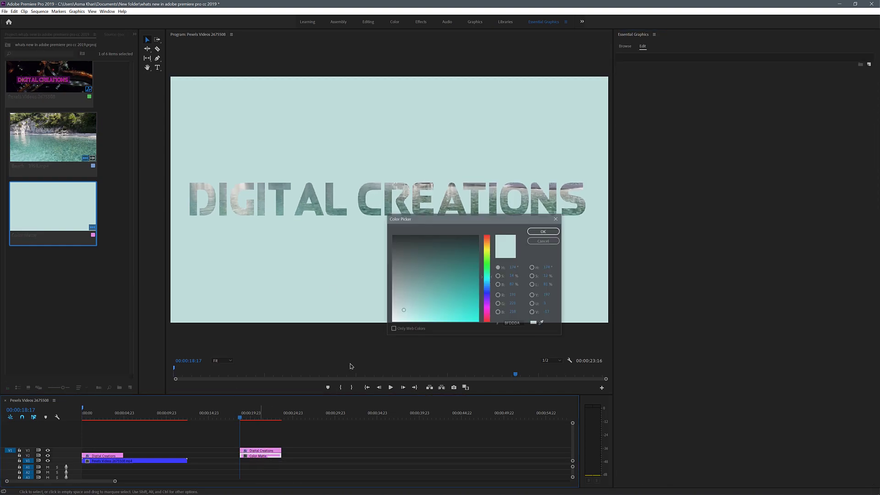
pyautogui.click(395, 252)
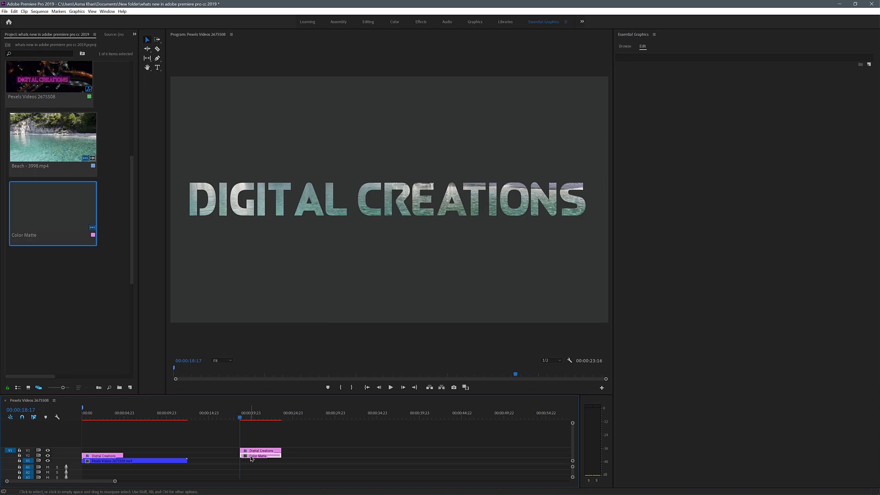
pyautogui.click(397, 292)
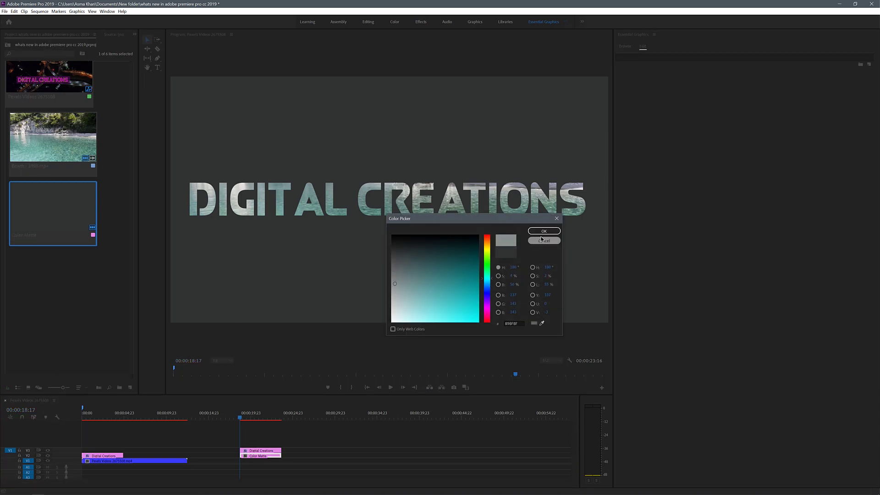
pyautogui.click(544, 231)
# Step: Delete the colour matte clip from the sequence
pyautogui.click(259, 451)
pyautogui.click(257, 456)
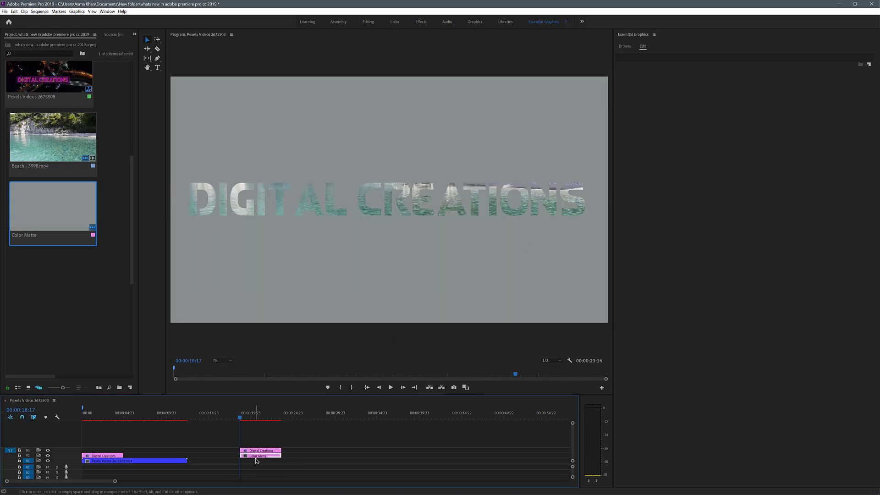
pyautogui.press('Delete')
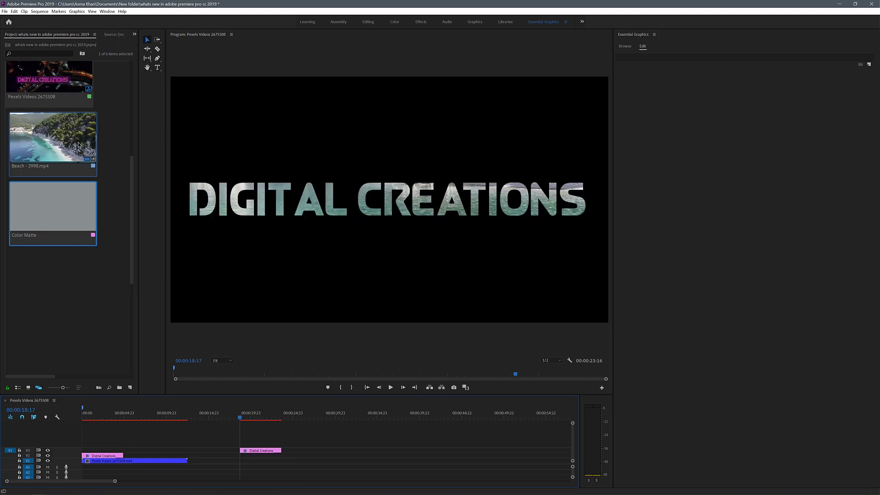
# Step: Place Beach - 3998.mp4 under the title and scale it to 171 to fill the frame
pyautogui.moveTo(53, 138); pyautogui.dragTo(244, 458)
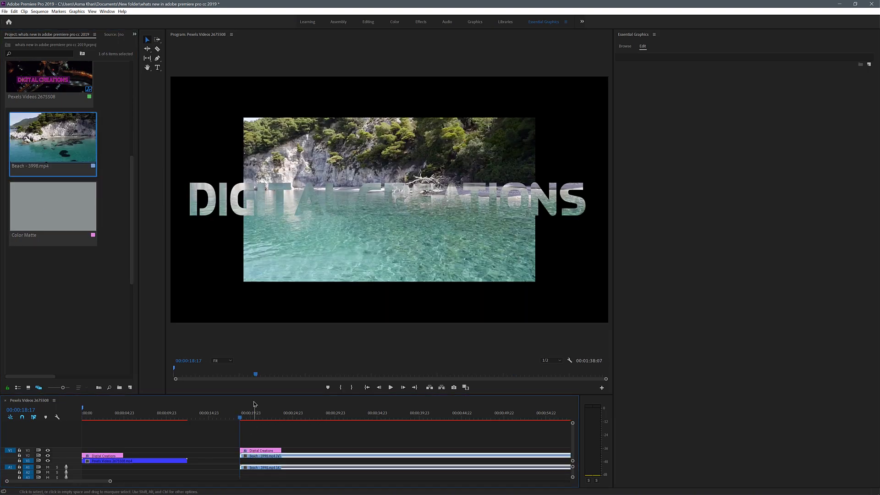
pyautogui.hotkey('shift', '5')
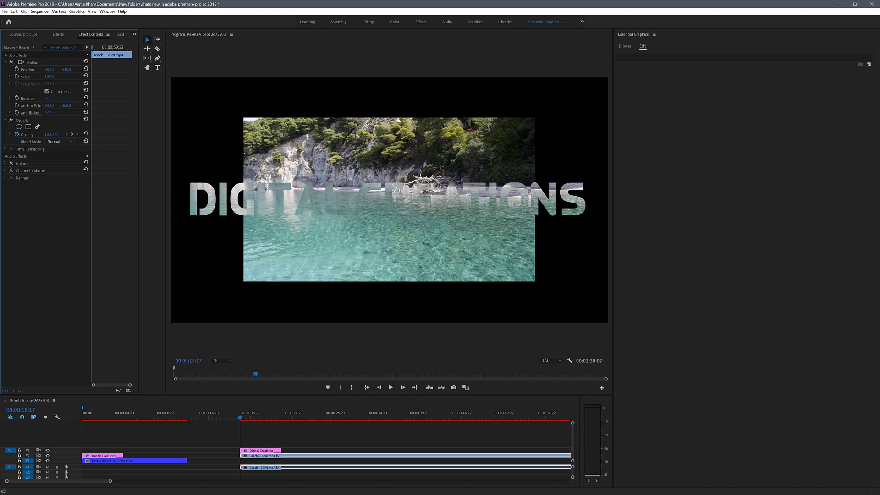
pyautogui.moveTo(49, 76); pyautogui.dragTo(64, 76)
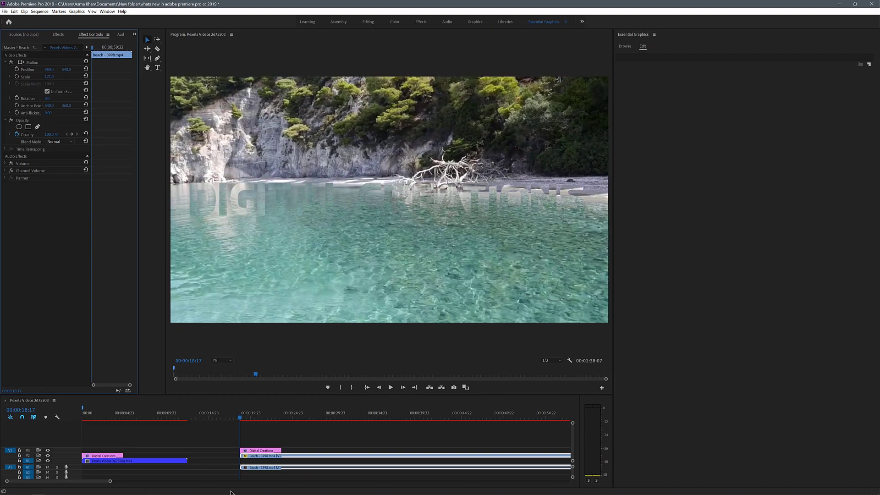
pyautogui.click(251, 460)
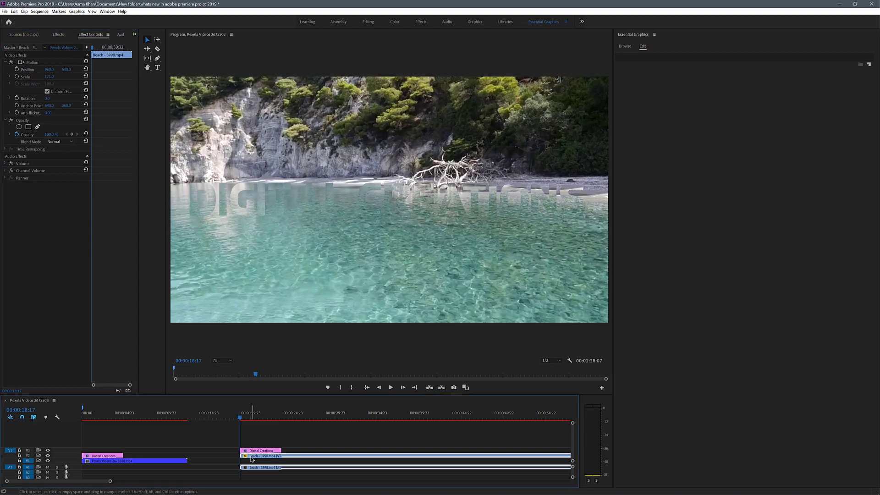
# Step: Extend the Digital Creations title, stack it on another track, and set its blend mode to Multiply
pyautogui.moveTo(394, 417); pyautogui.dragTo(403, 417)
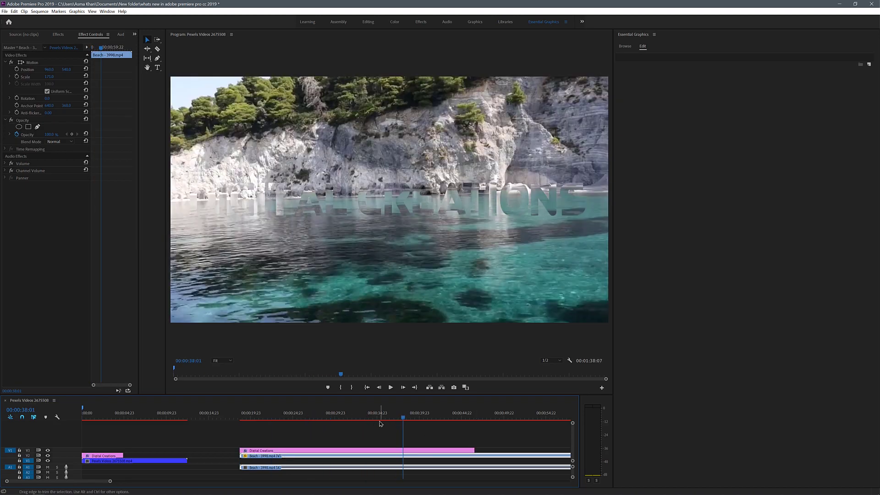
pyautogui.click(357, 450)
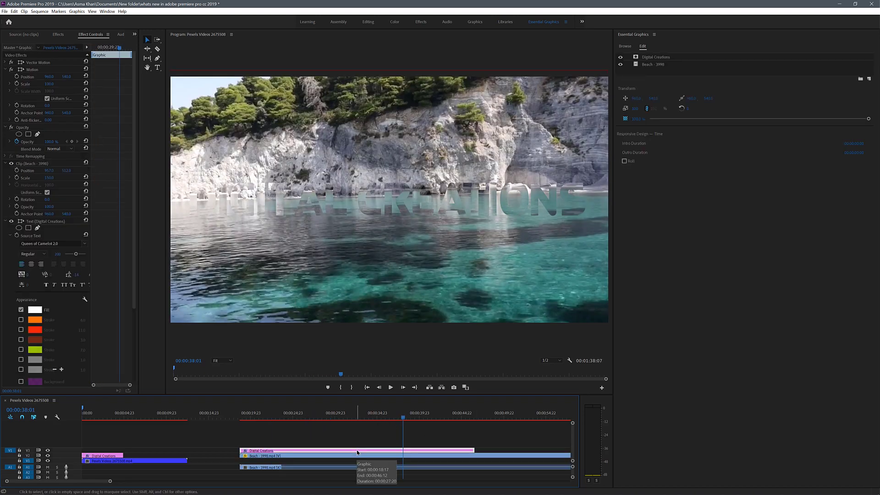
pyautogui.moveTo(357, 450); pyautogui.dragTo(292, 459)
pyautogui.hotkey('ctrl', 'z')
pyautogui.hotkey('ctrl', 'shift', 'z')
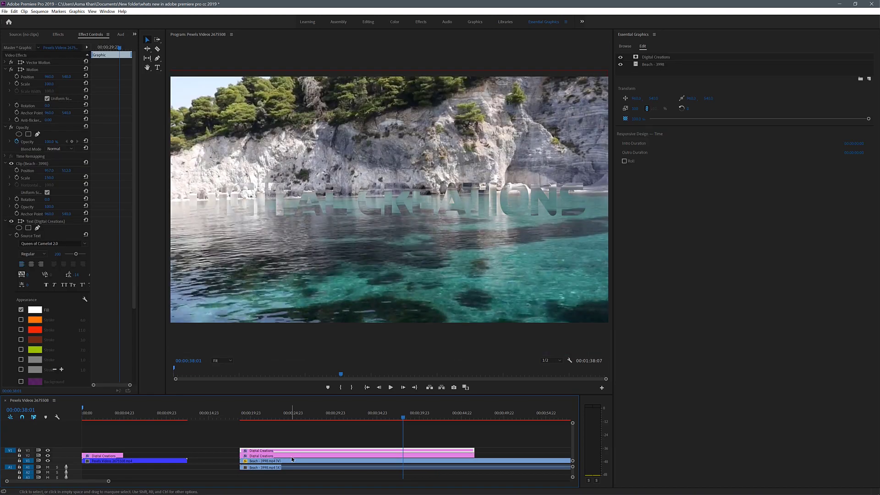
pyautogui.click(59, 149)
pyautogui.click(62, 184)
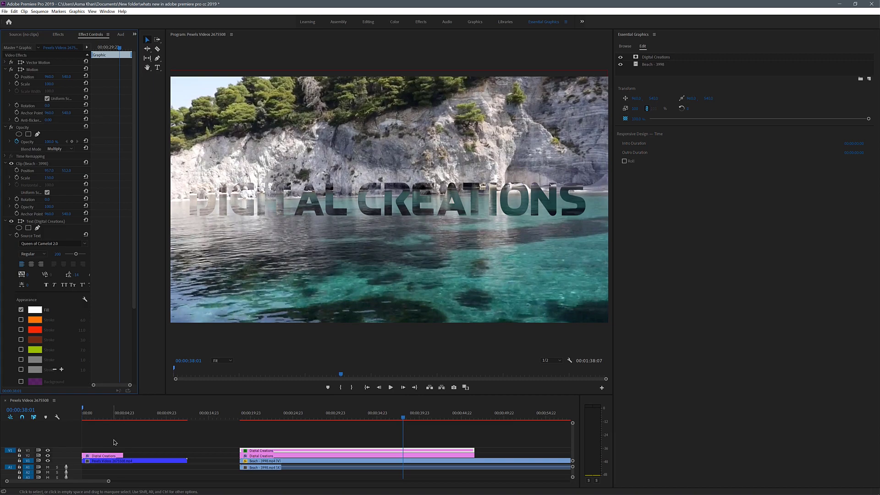
# Step: Play back the sequence to preview the title over the beach footage
pyautogui.rightClick(152, 451)
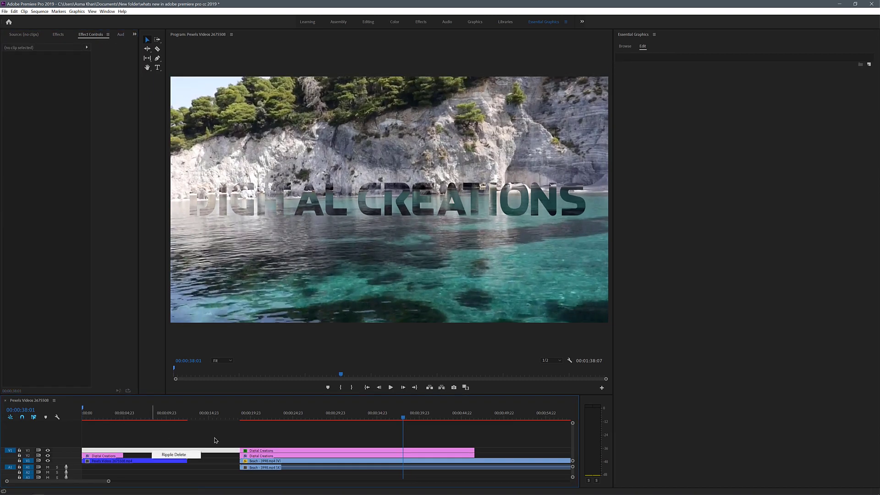
pyautogui.click(239, 436)
pyautogui.press('space')
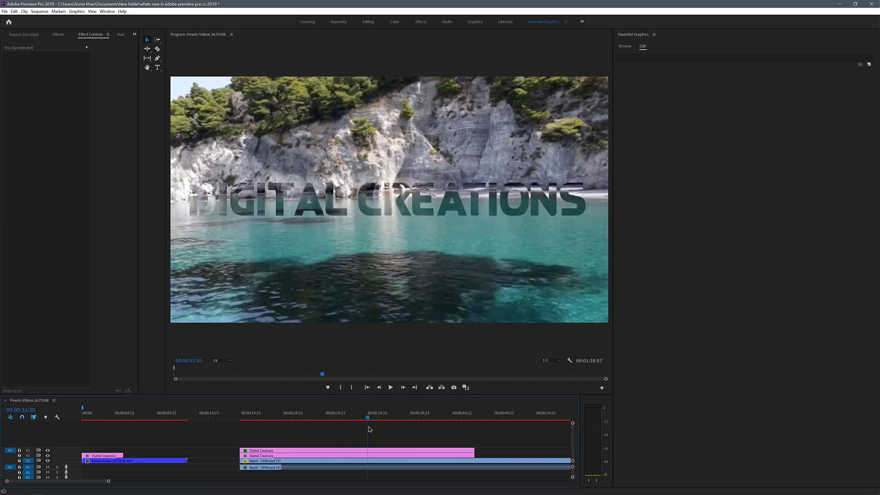
pyautogui.press('space')
# Step: Give the first Digital Creations title clip red and green strokes, leaving the drop shadow off
pyautogui.click(324, 450)
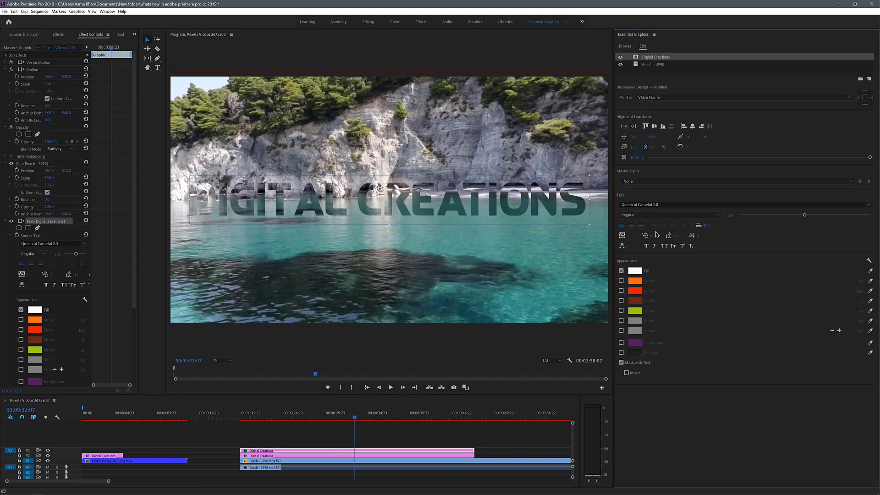
pyautogui.click(621, 290)
pyautogui.click(622, 352)
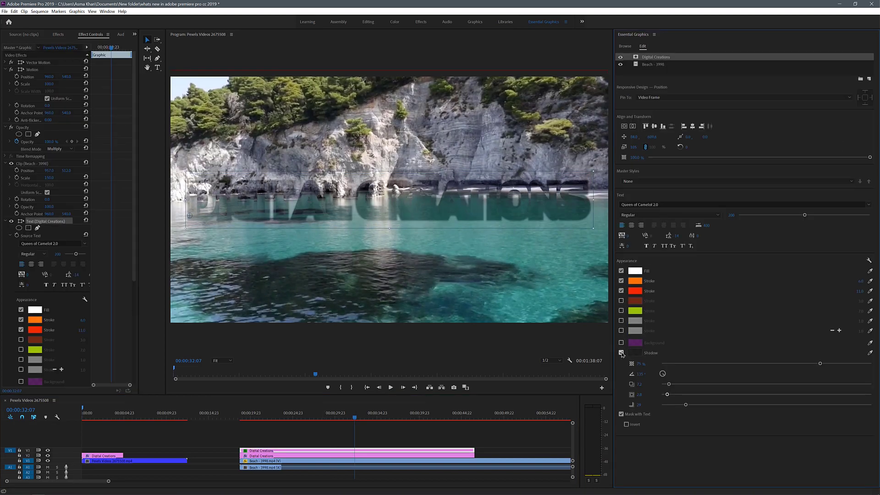
pyautogui.click(622, 352)
pyautogui.click(621, 311)
pyautogui.click(622, 301)
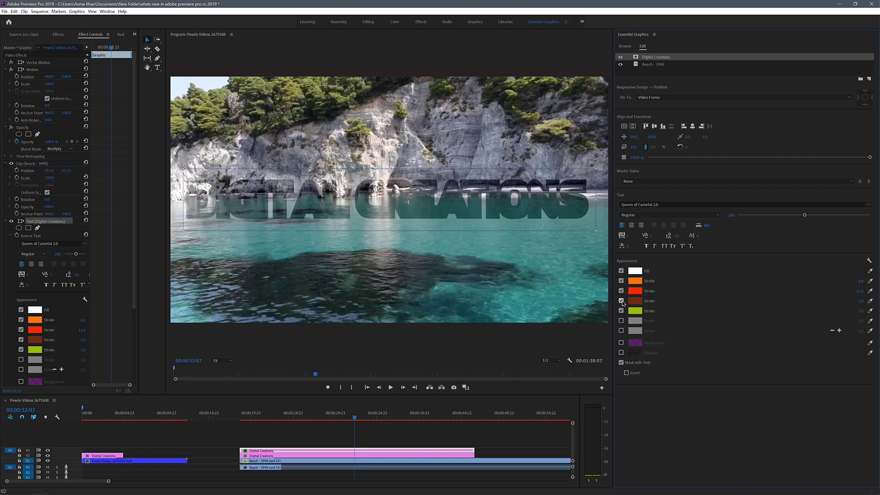
pyautogui.click(622, 301)
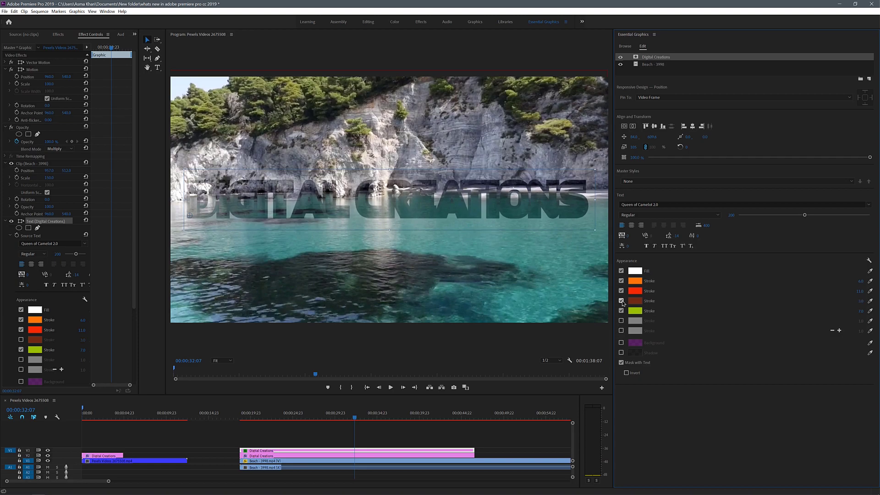
# Step: Add green and grey strokes to the other title clip and try Color Burn, then Multiply blend
pyautogui.click(277, 456)
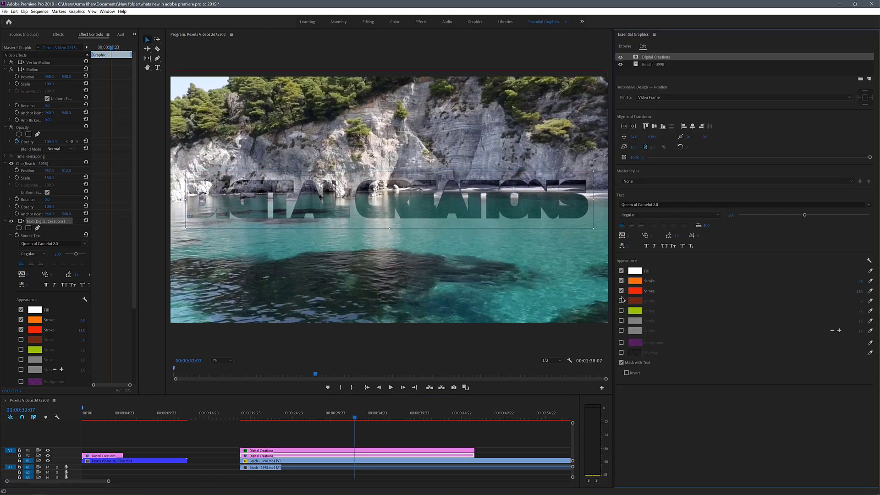
pyautogui.click(622, 310)
pyautogui.click(621, 321)
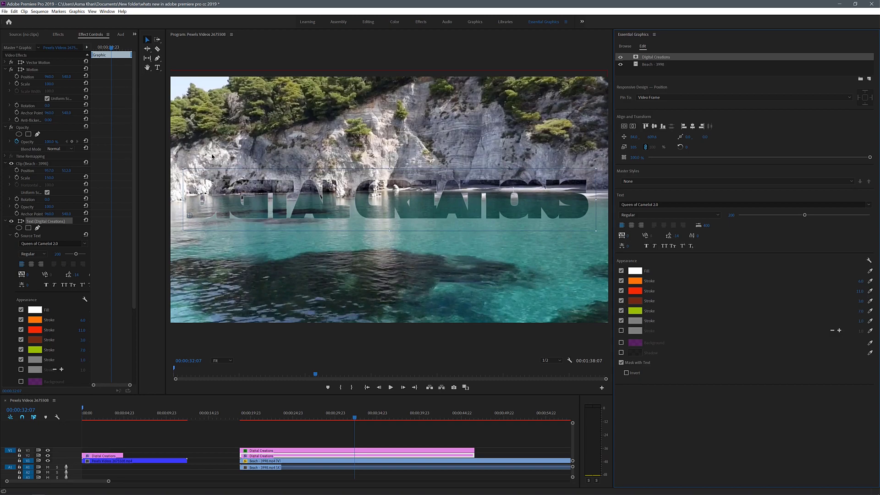
pyautogui.click(59, 148)
pyautogui.click(65, 195)
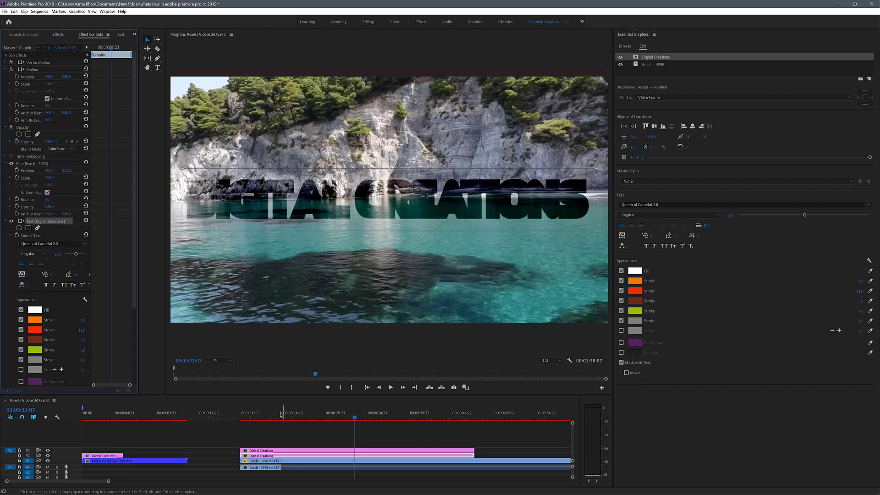
pyautogui.click(60, 148)
pyautogui.click(64, 180)
# Step: Scrub to 00:00:28:17 and try shifting the title right, then undo the move
pyautogui.click(268, 419)
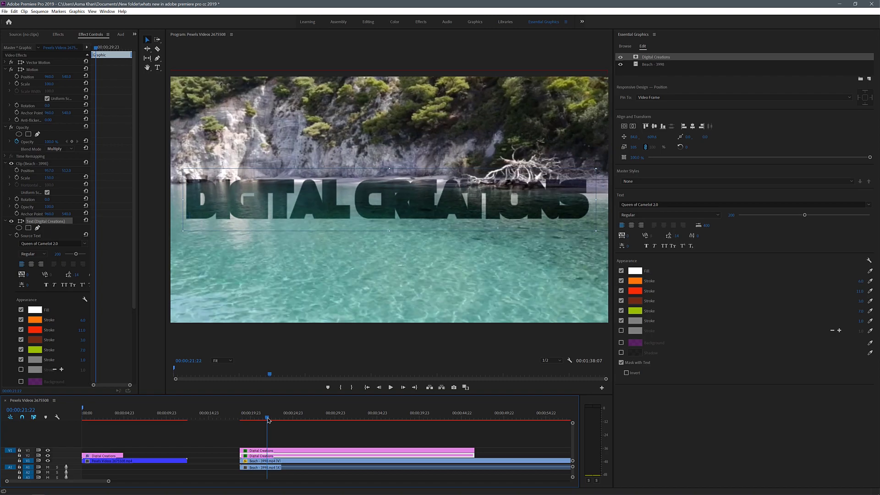
pyautogui.click(299, 418)
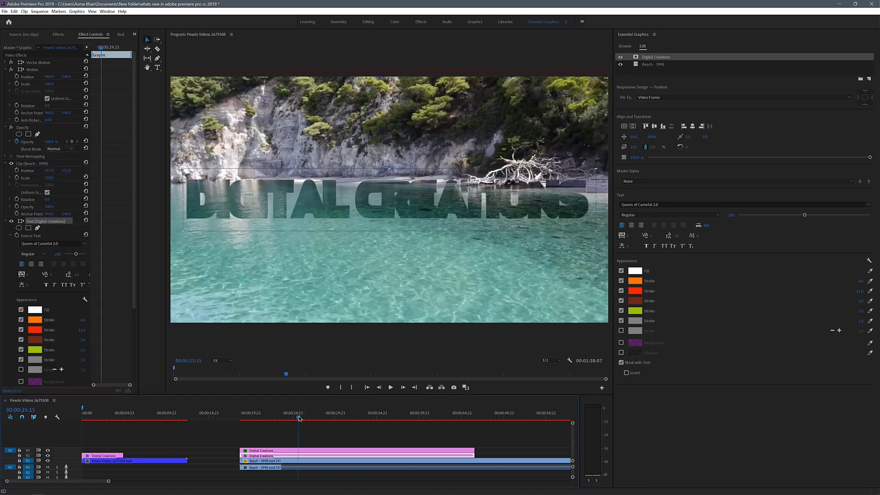
pyautogui.moveTo(299, 418); pyautogui.dragTo(324, 418)
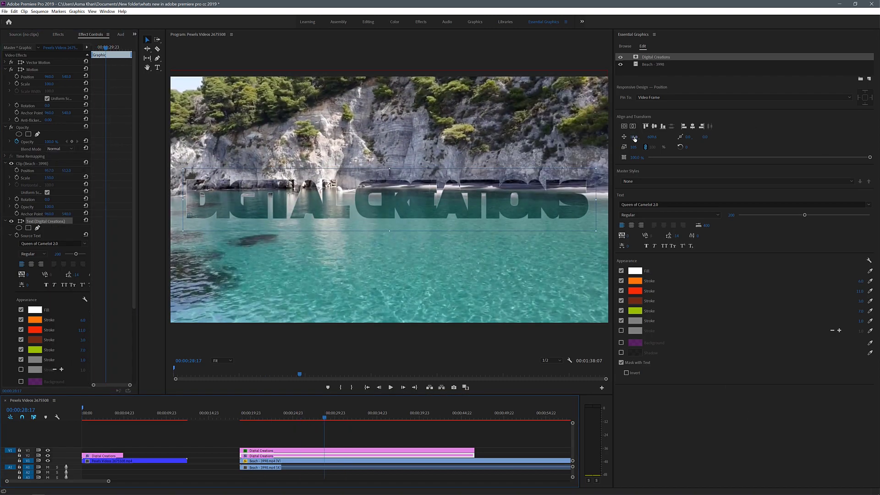
pyautogui.moveTo(634, 138); pyautogui.dragTo(673, 137)
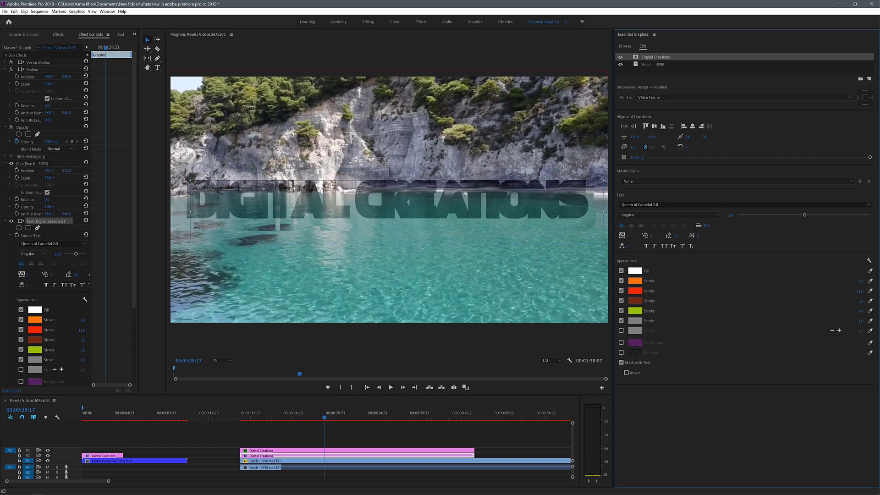
pyautogui.hotkey('ctrl', 'z')
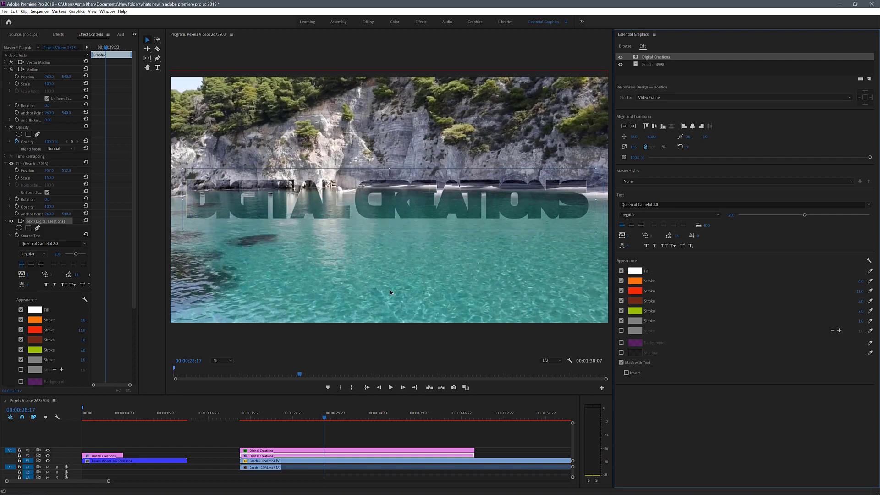
# Step: Delete the beach clip and try Pexels Videos 2253217 on V1 under the title
pyautogui.click(298, 461)
pyautogui.press('Delete')
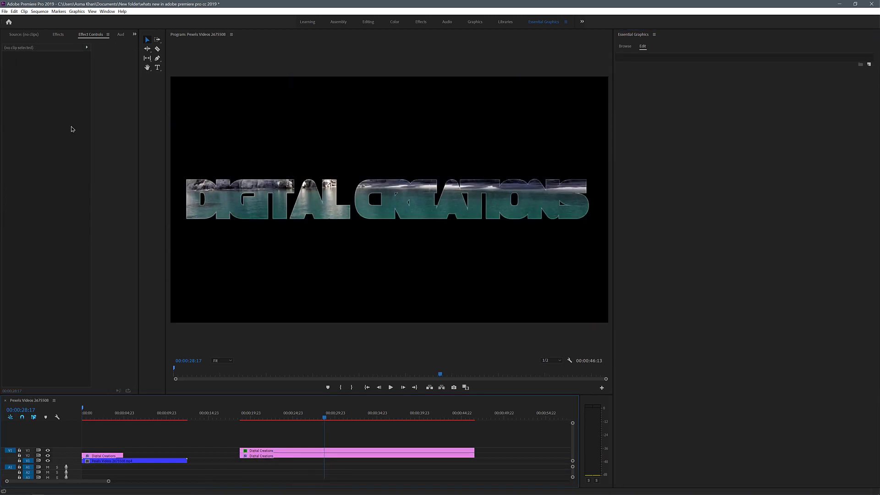
pyautogui.click(135, 34)
pyautogui.click(165, 40)
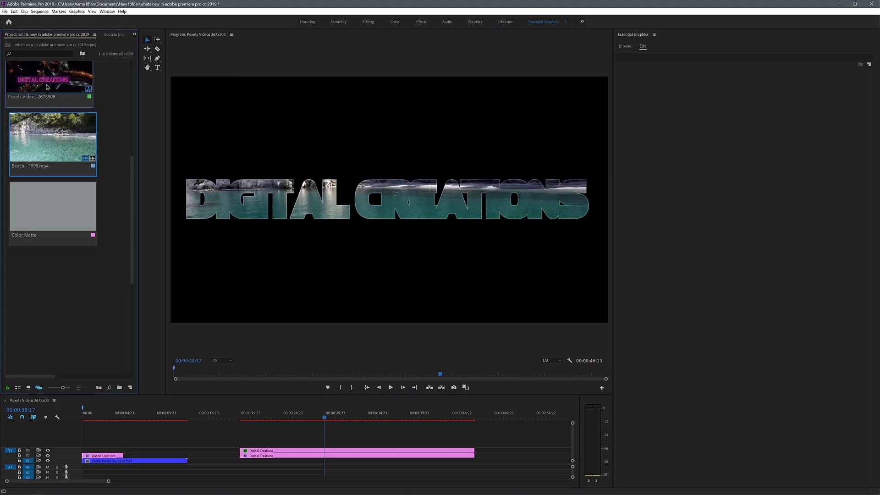
pyautogui.scroll(5, 75, 165)
pyautogui.moveTo(75, 165); pyautogui.dragTo(242, 460)
pyautogui.moveTo(245, 417); pyautogui.dragTo(259, 423)
# Step: Replace the trees clip with Pexels Videos 2675508.mp4 and play the sequence
pyautogui.click(275, 460)
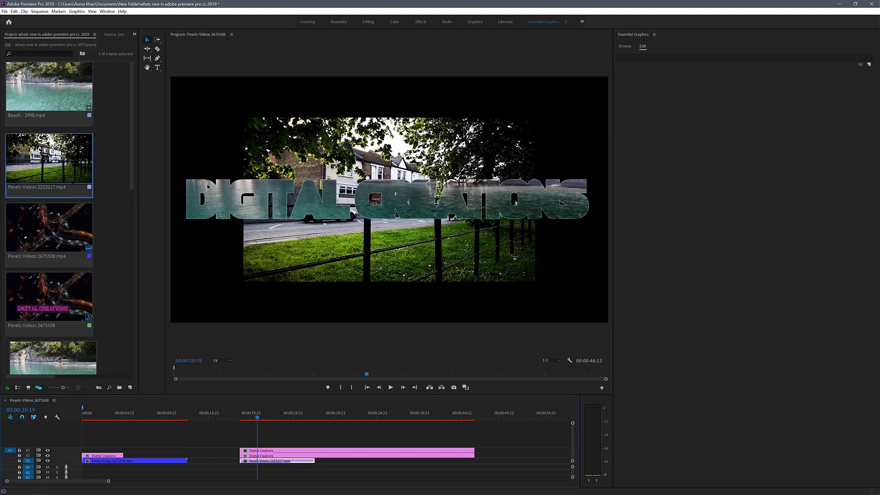
pyautogui.press('Delete')
pyautogui.moveTo(71, 270); pyautogui.dragTo(242, 460)
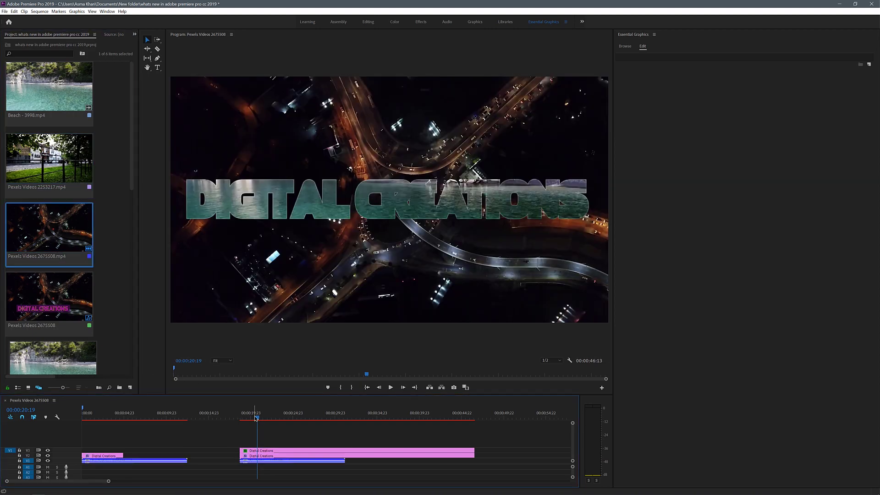
pyautogui.moveTo(257, 418)
pyautogui.mouseDown()
pyautogui.moveTo(290, 418)
pyautogui.moveTo(253, 426)
pyautogui.mouseUp()
pyautogui.press('space')
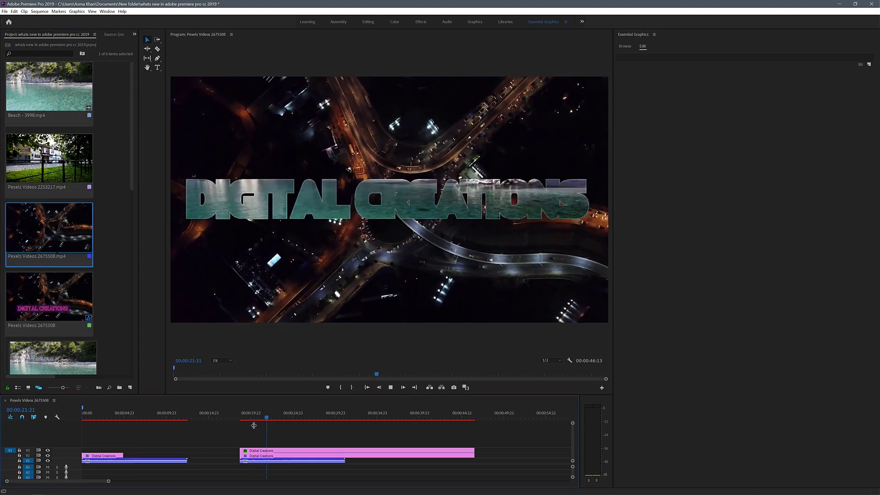
# Step: Watch the playback in a full-window Program Monitor, then restore the normal layout
pyautogui.doubleClick(197, 34)
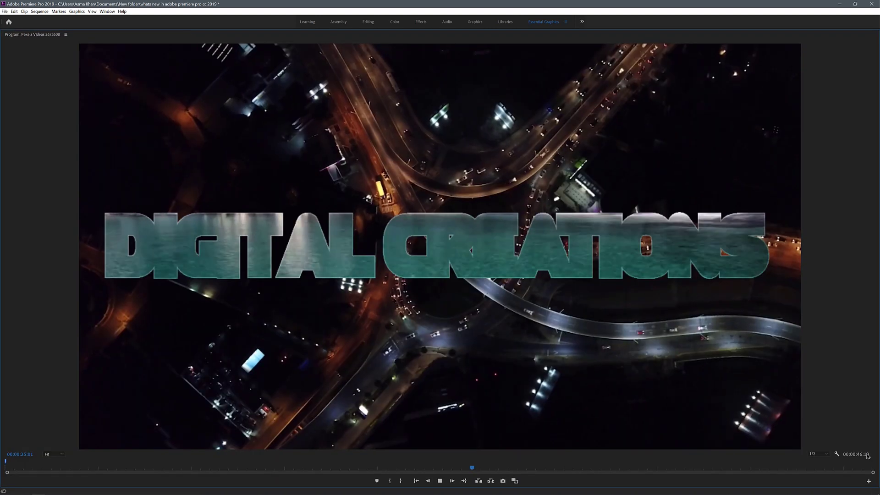
pyautogui.click(276, 467)
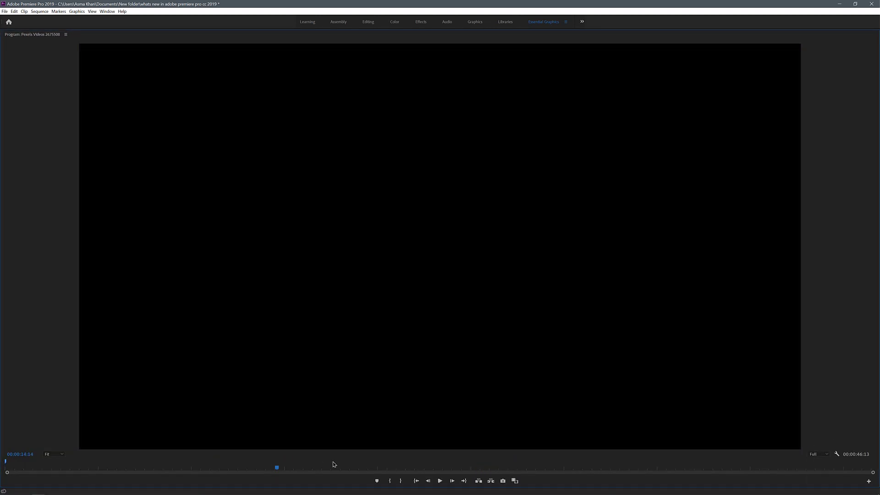
pyautogui.press('space')
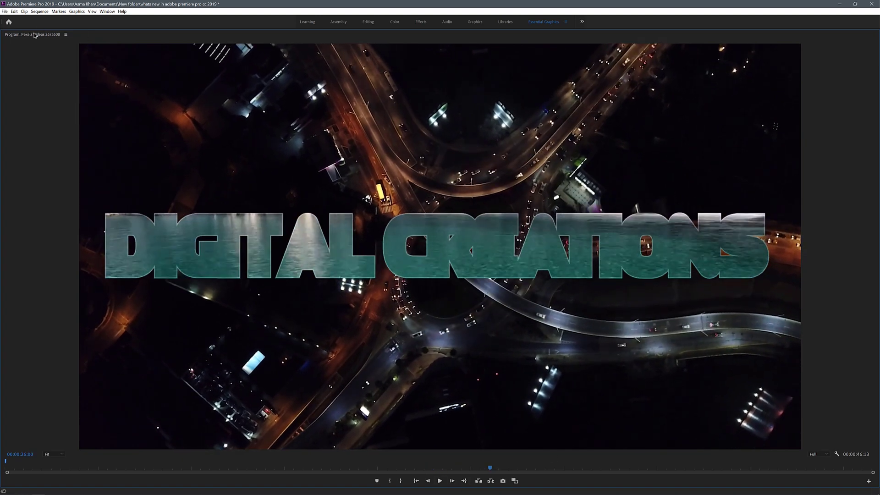
pyautogui.press('`')
# Step: Turn off the orange and red strokes, then scale the Beach texture to 220 and reposition it
pyautogui.click(323, 453)
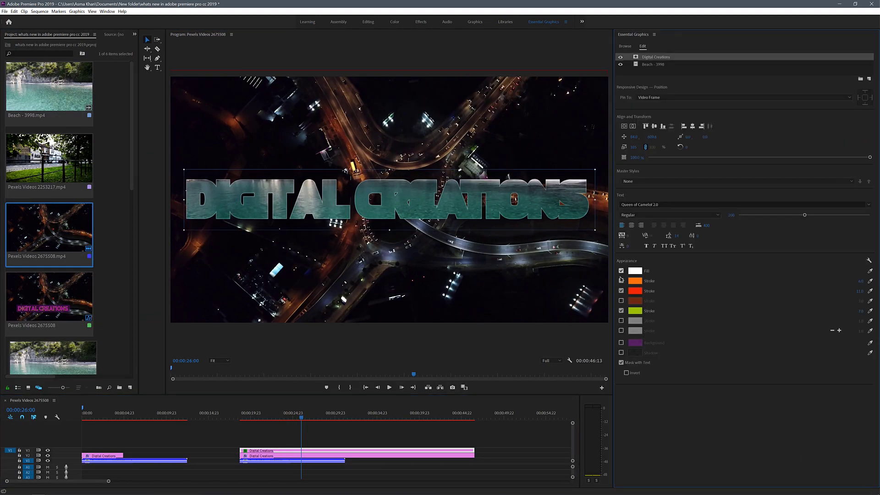
pyautogui.click(621, 291)
pyautogui.click(621, 280)
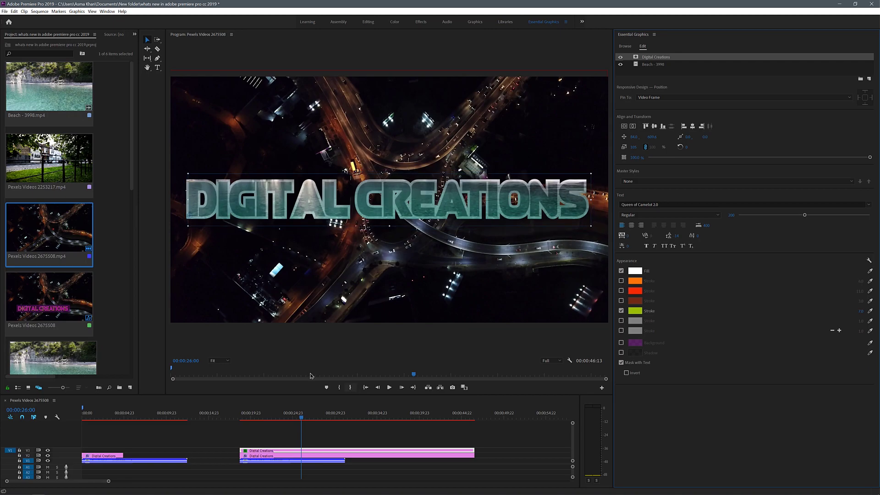
pyautogui.click(653, 64)
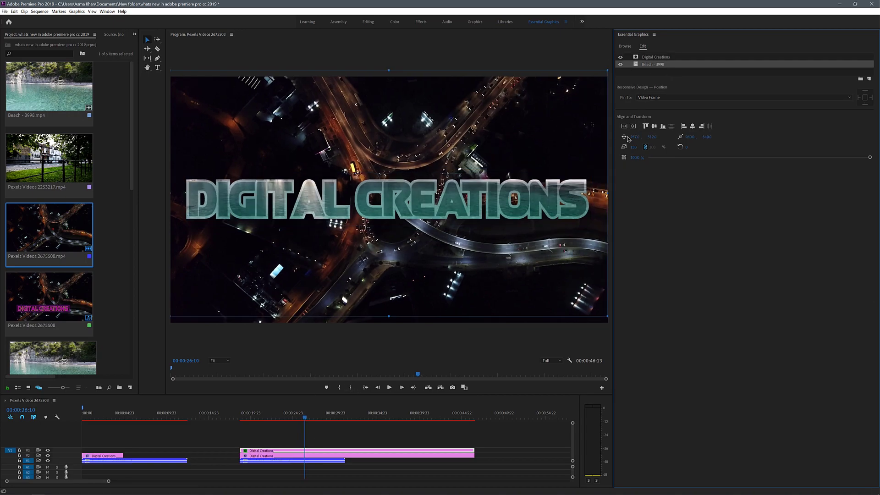
pyautogui.moveTo(632, 148); pyautogui.dragTo(688, 147)
pyautogui.moveTo(385, 201); pyautogui.dragTo(383, 257)
pyautogui.moveTo(587, 188); pyautogui.dragTo(587, 184)
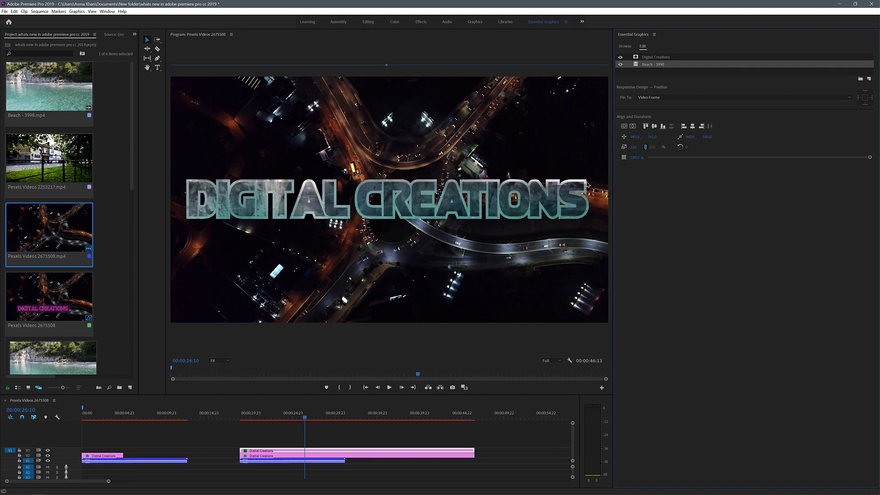
# Step: Step back to an earlier frame and show the Essential Graphics Browse templates
pyautogui.click(288, 419)
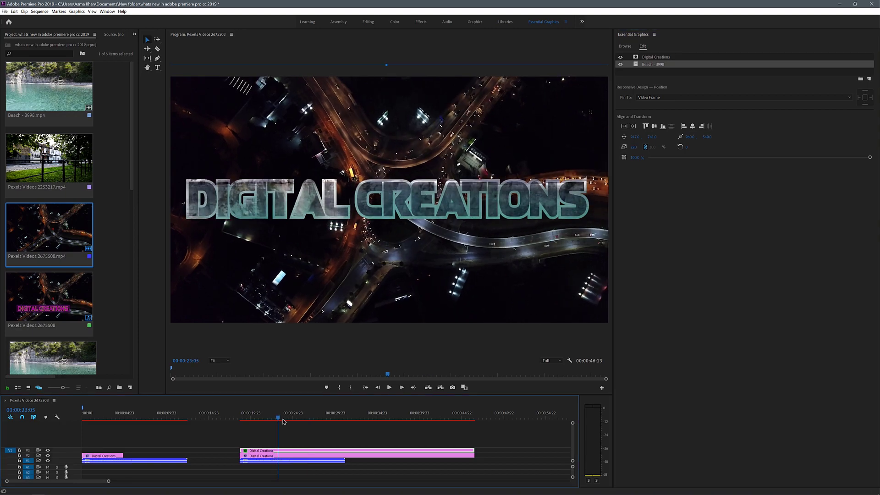
pyautogui.press('Left')
pyautogui.press('Left')
pyautogui.press('Left')
pyautogui.press('Left')
pyautogui.press('Left')
pyautogui.press('Left')
pyautogui.press('Left')
pyautogui.press('Left')
pyautogui.press('Left')
pyautogui.press('Left')
pyautogui.press('Left')
pyautogui.press('Left')
pyautogui.press('Left')
pyautogui.press('Left')
pyautogui.press('Left')
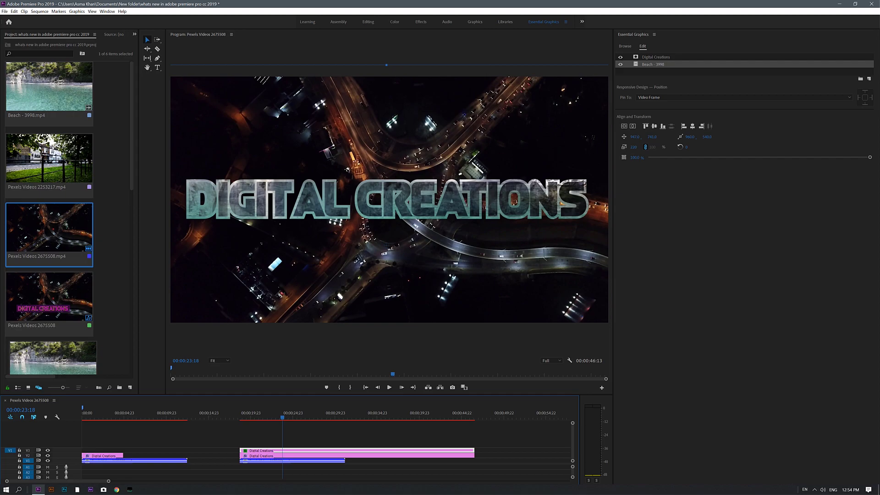
pyautogui.click(625, 46)
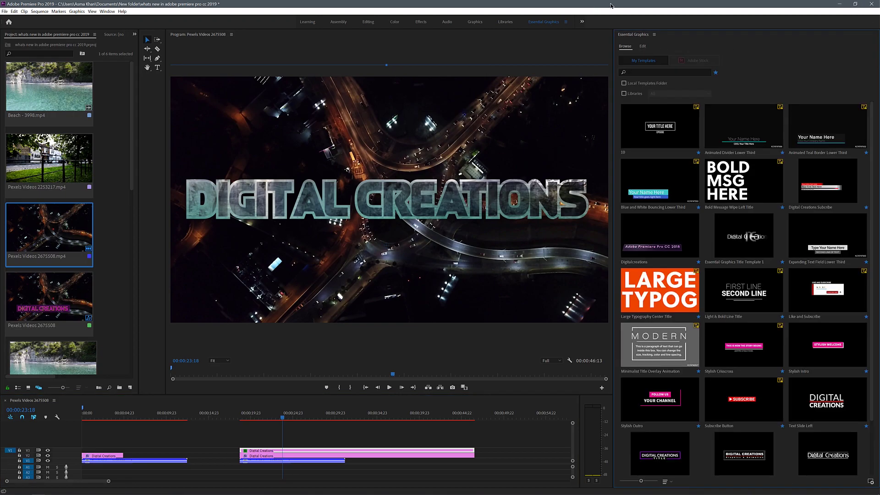
# Step: Drop the desktop .mogrt file into the Essential Graphics Browse panel, keeping the existing template
pyautogui.doubleClick(610, 5)
pyautogui.moveTo(559, 298); pyautogui.dragTo(775, 298)
pyautogui.moveTo(12, 321); pyautogui.dragTo(599, 184)
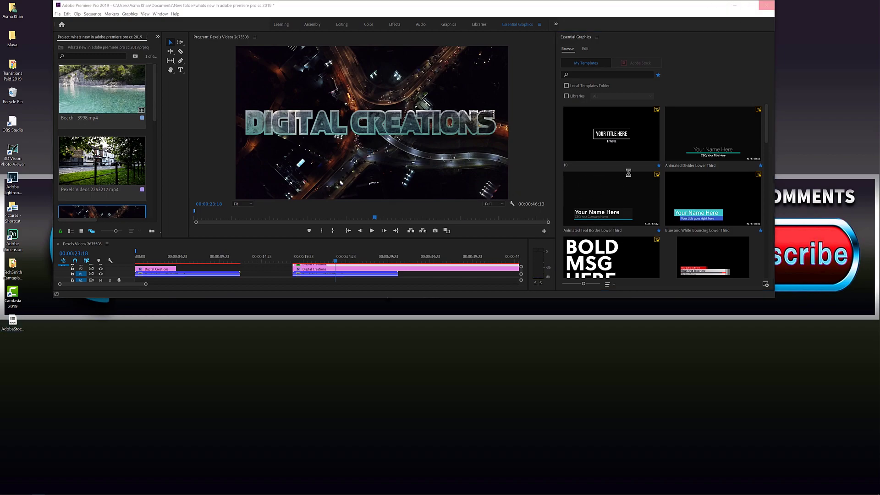
pyautogui.moveTo(12, 320); pyautogui.dragTo(606, 197)
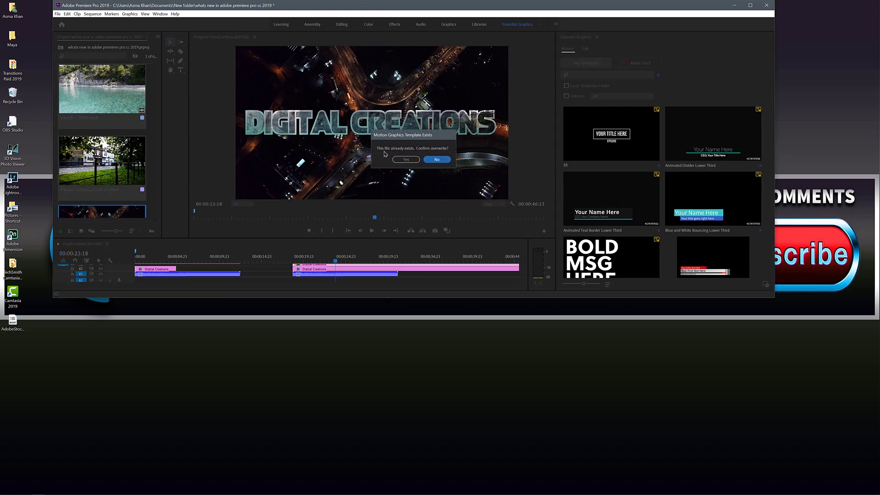
pyautogui.click(436, 160)
pyautogui.press('super+Up')
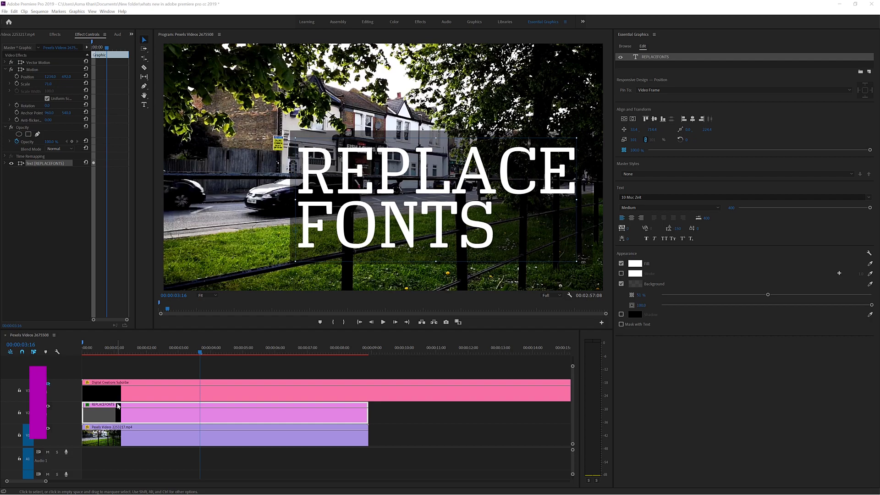
# Step: Replace 10 Muc Zelt Medium with abeatbyKai project-wide and set background opacity to 67%
pyautogui.click(77, 12)
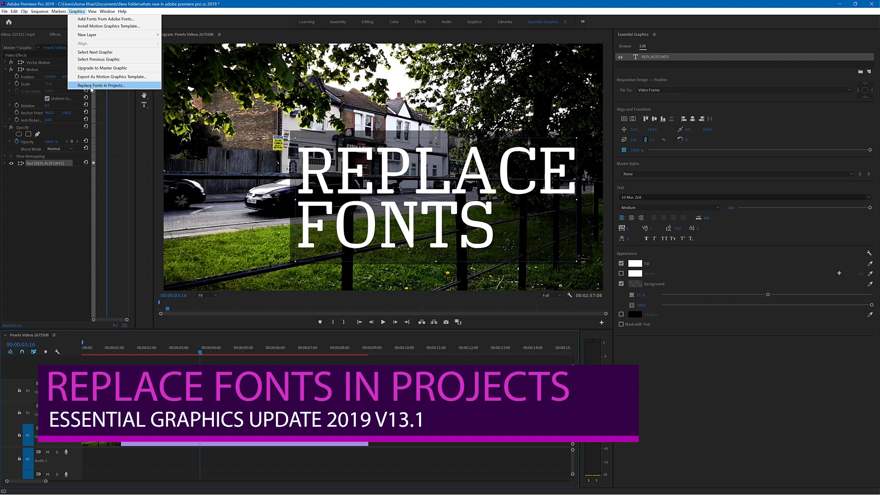
pyautogui.click(106, 87)
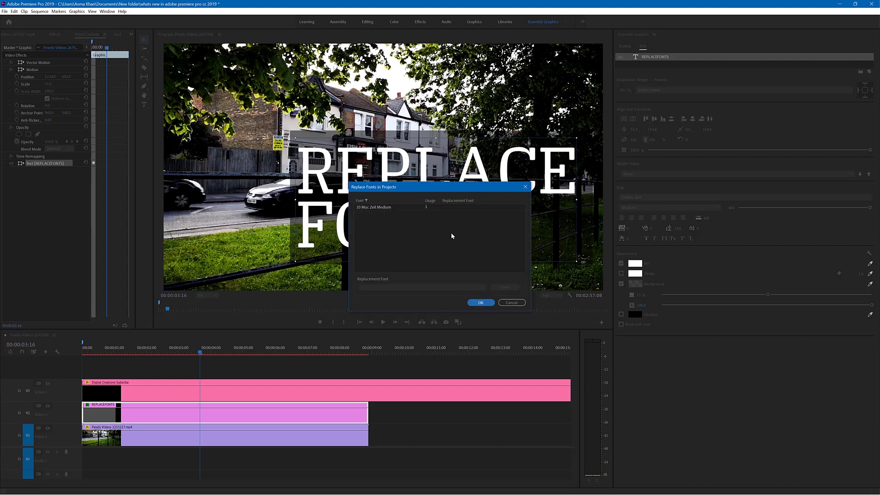
pyautogui.click(373, 208)
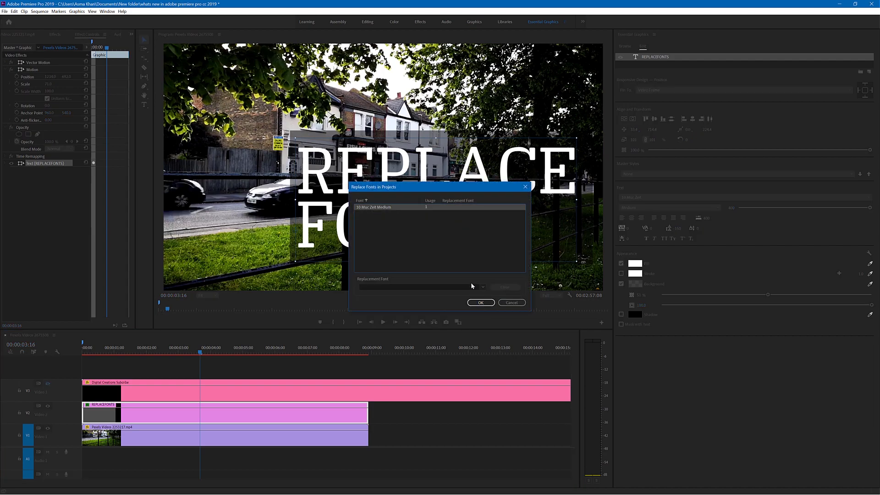
pyautogui.click(483, 288)
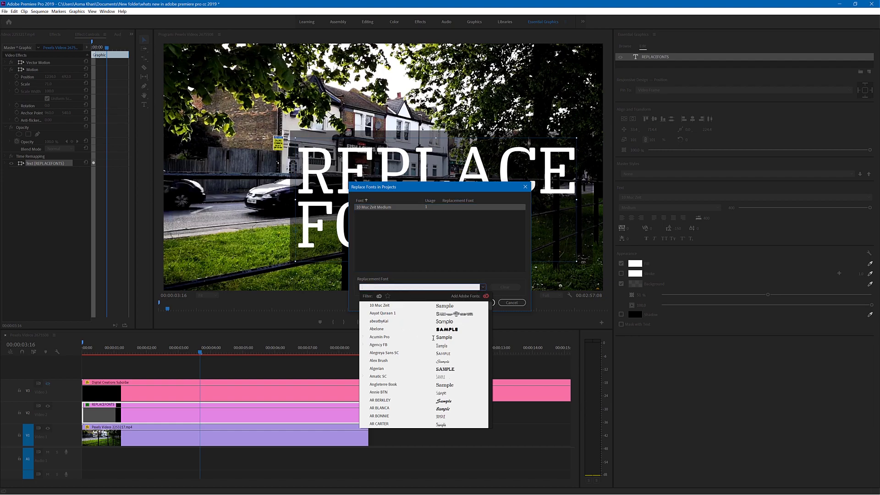
pyautogui.click(440, 321)
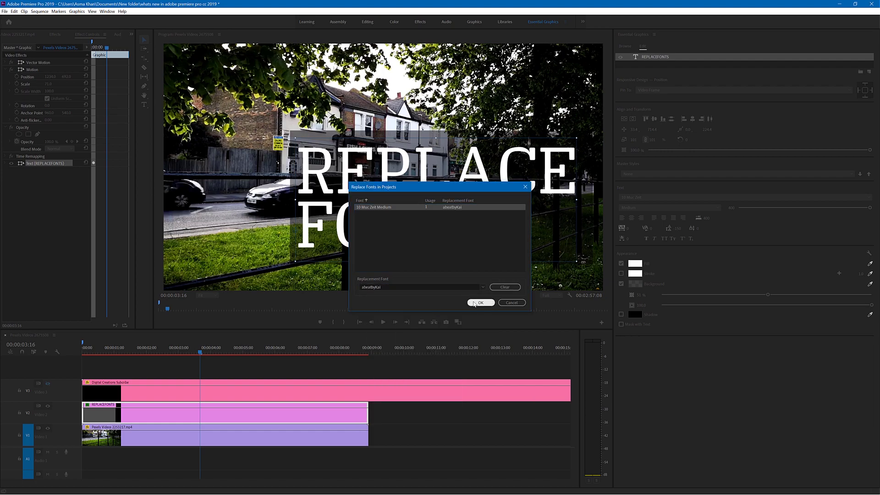
pyautogui.click(475, 301)
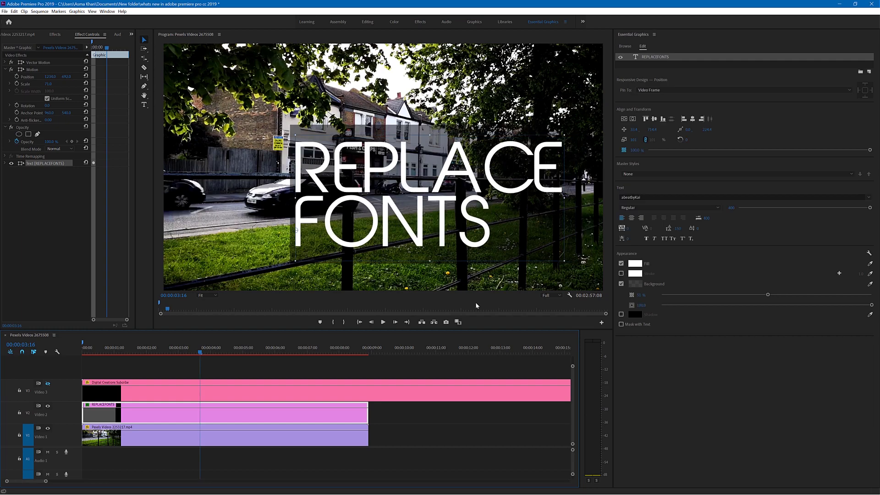
pyautogui.click(802, 294)
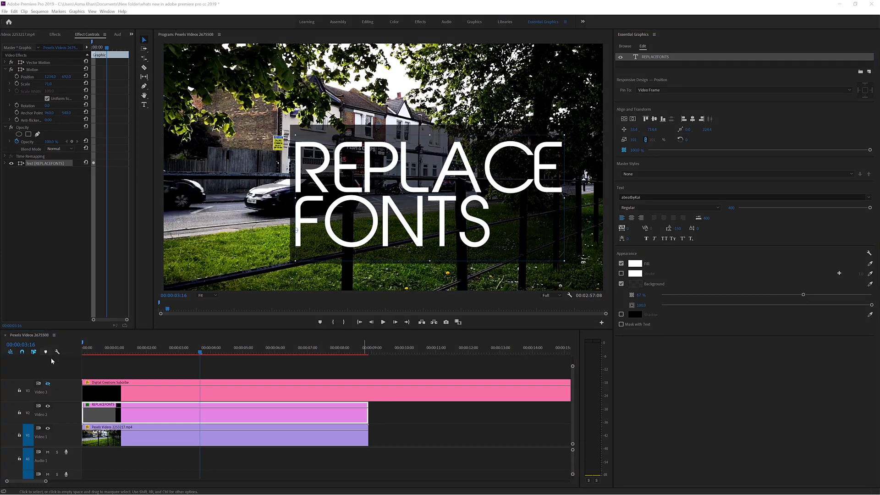
# Step: Set Missing Font Replacement in Graphics preferences to Sofia Pro Bold
pyautogui.click(14, 12)
pyautogui.moveTo(43, 203)
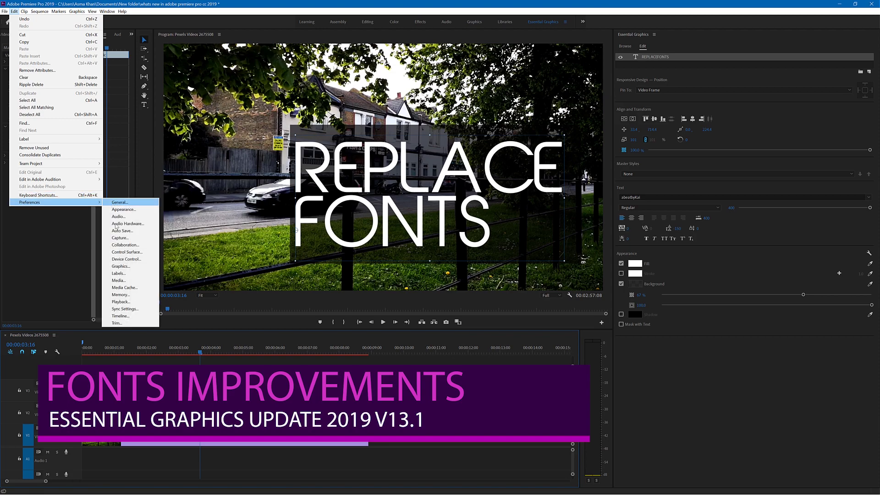
pyautogui.click(203, 172)
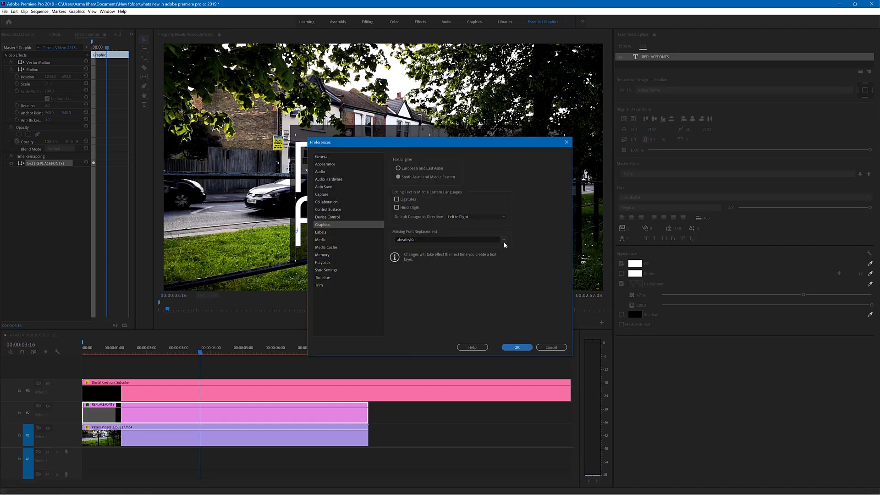
pyautogui.click(458, 240)
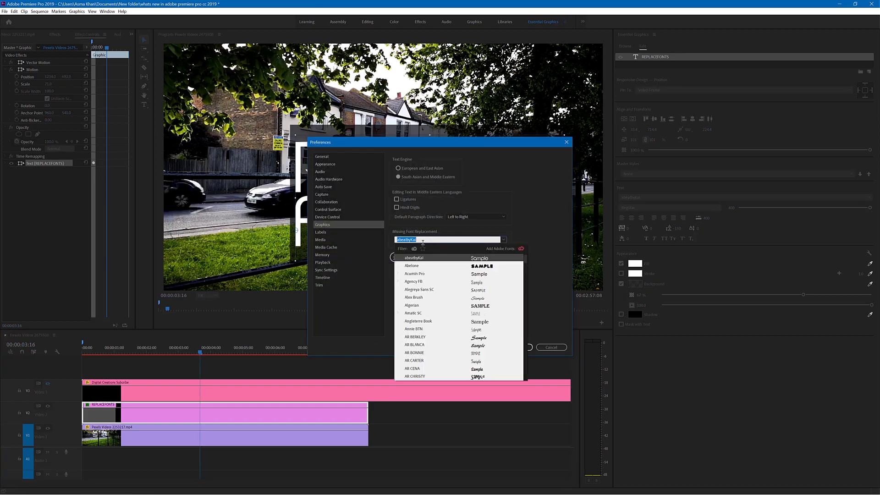
pyautogui.write('sofia pro')
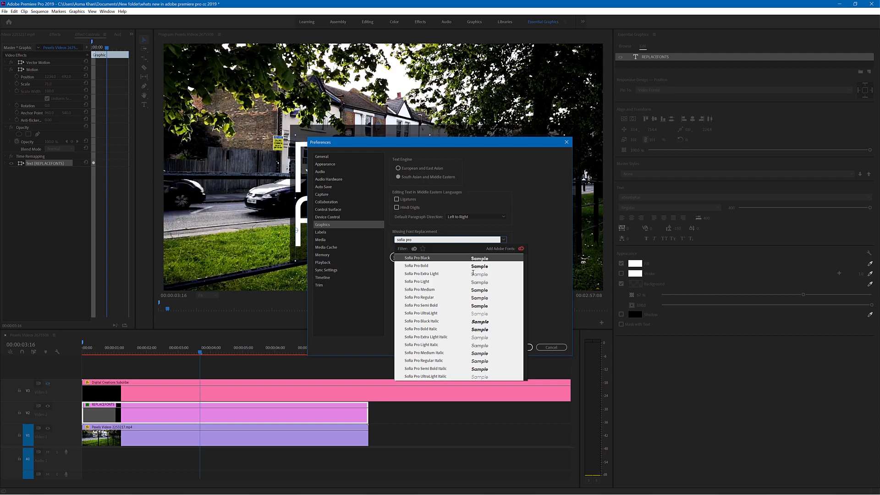
pyautogui.click(487, 266)
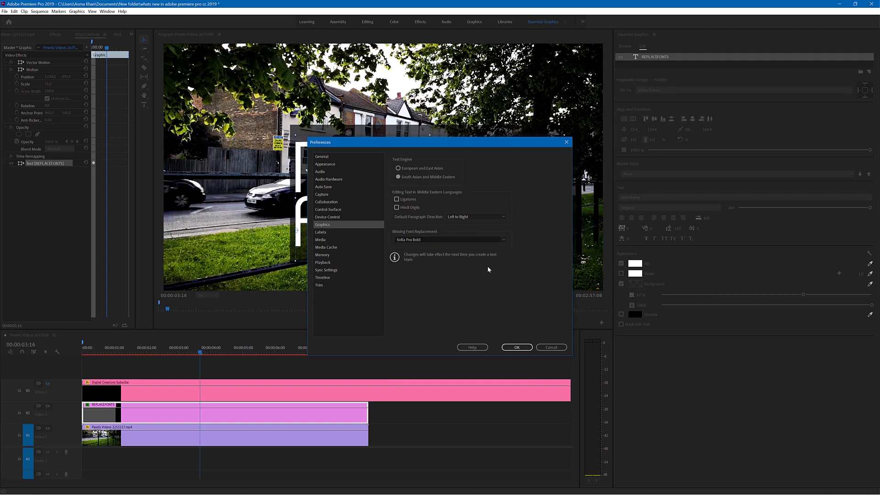
pyautogui.click(524, 348)
pyautogui.click(525, 349)
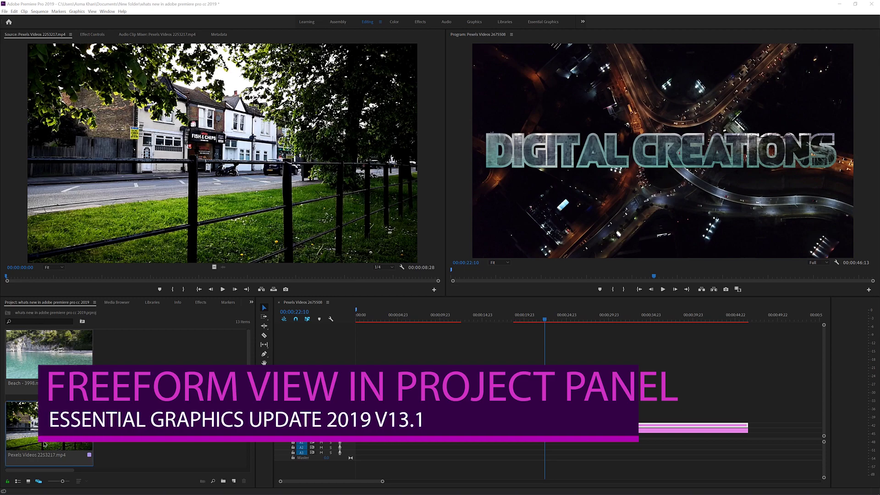
# Step: In a maximized Freeform View, stack Beach - 3998 over Niagara Falls and open the Import dialog
pyautogui.click(40, 482)
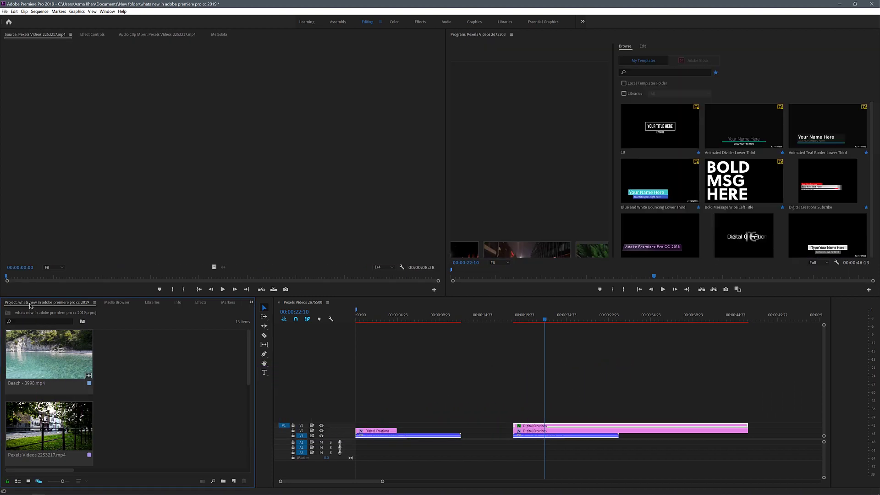
pyautogui.doubleClick(30, 303)
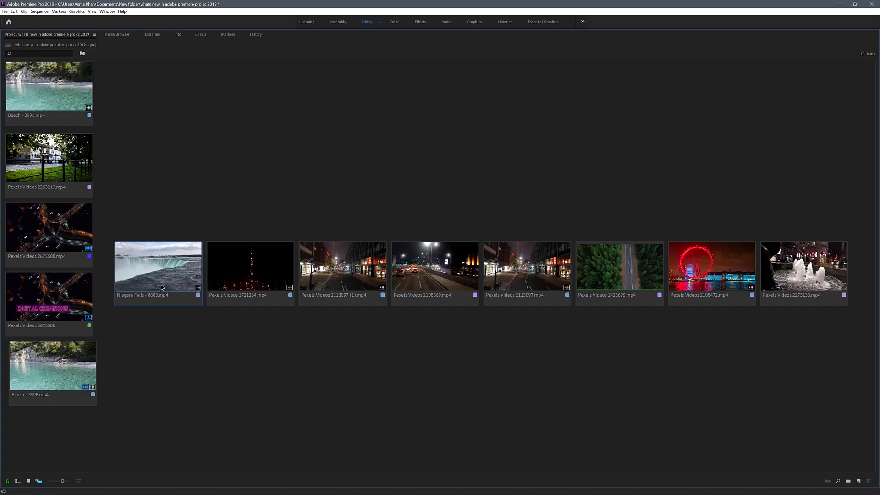
pyautogui.moveTo(160, 274); pyautogui.dragTo(283, 139)
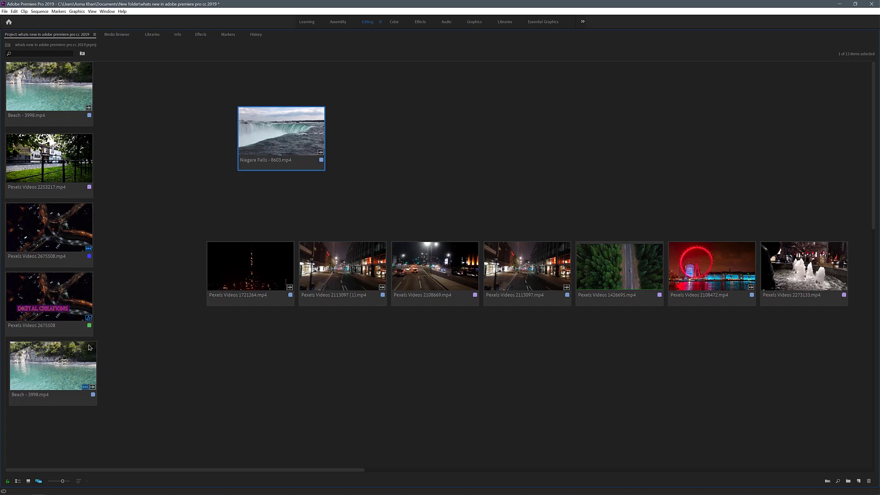
pyautogui.moveTo(78, 363); pyautogui.dragTo(307, 158)
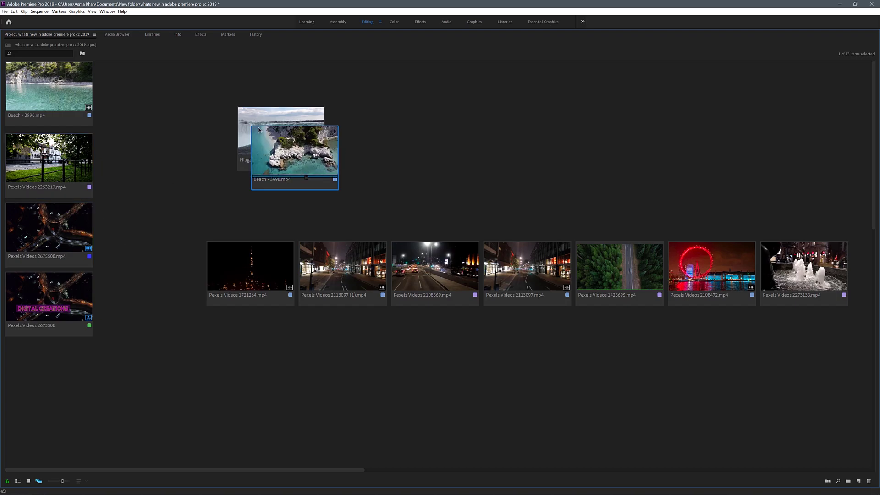
pyautogui.click(439, 202)
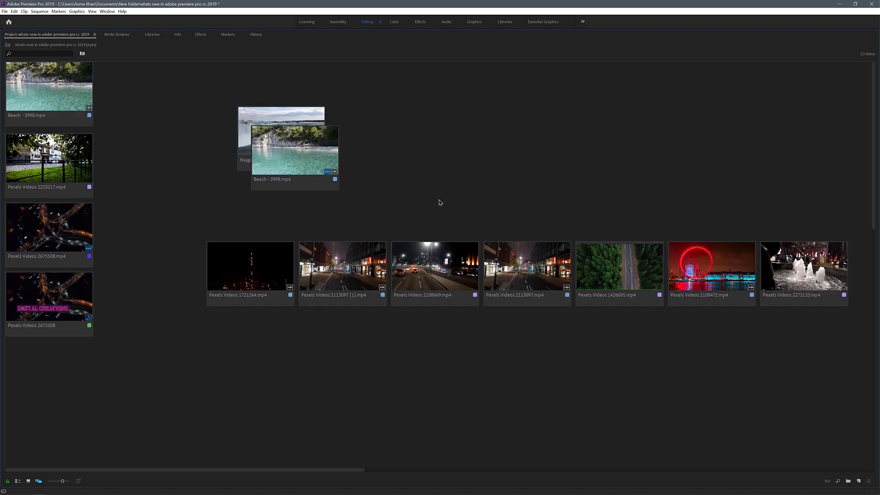
pyautogui.doubleClick(439, 202)
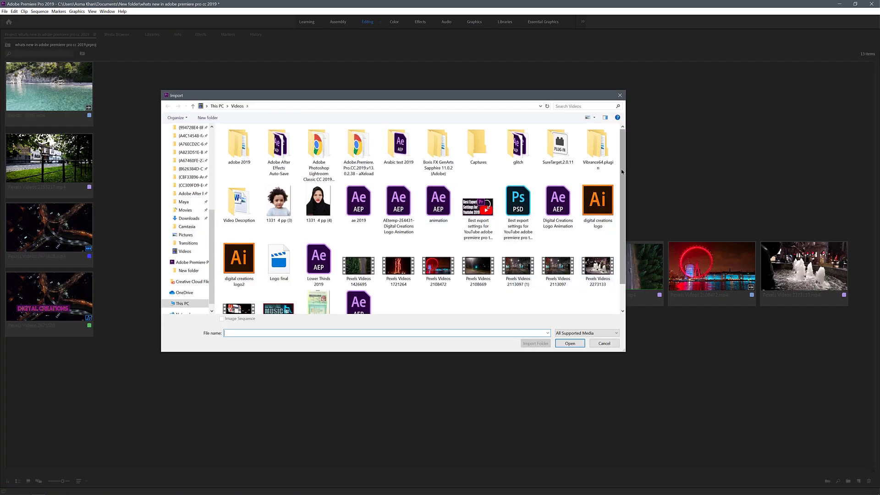
# Step: From Downloads, import Cliff - 22619, Splash - 23011 (1) and Pexels Videos 1550083
pyautogui.moveTo(621, 171); pyautogui.dragTo(617, 265)
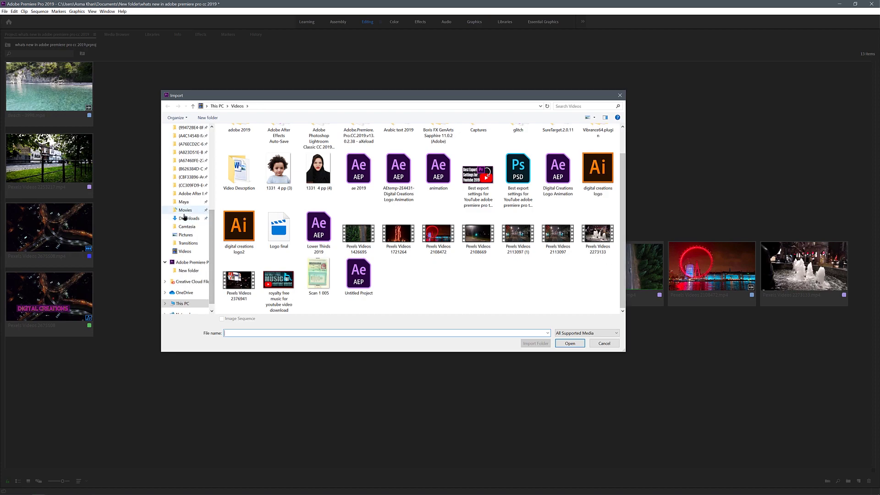
pyautogui.click(185, 218)
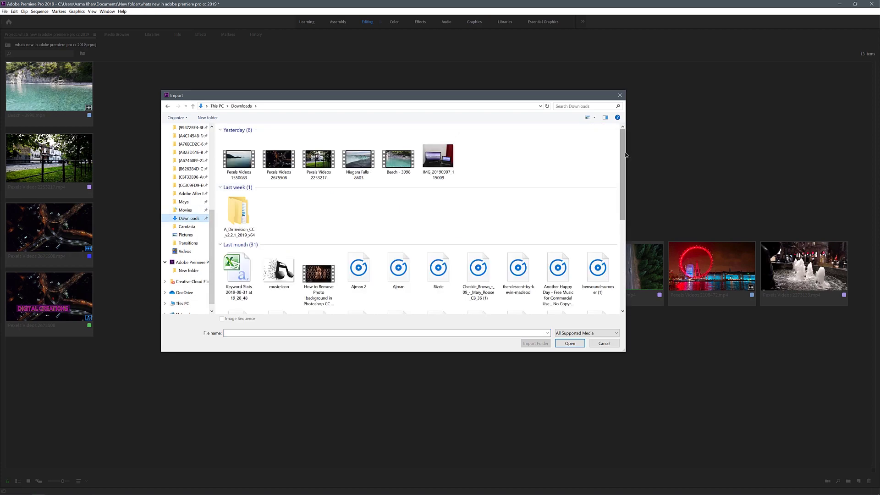
pyautogui.click(243, 168)
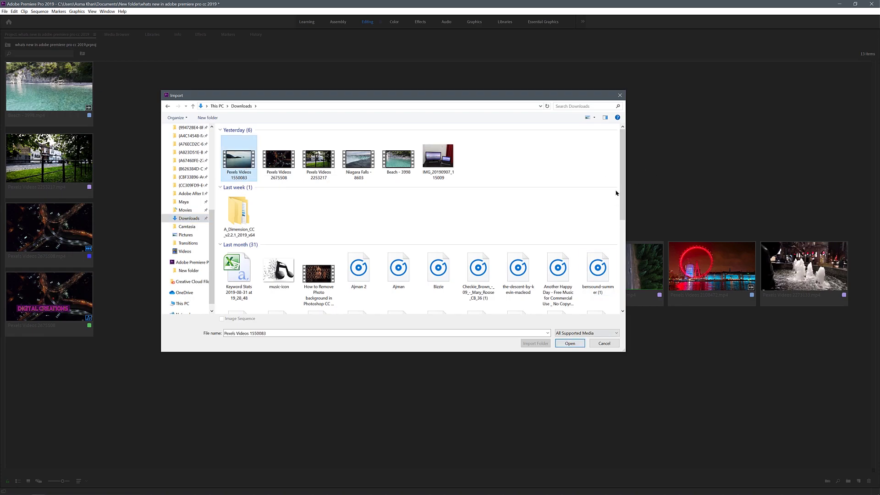
pyautogui.moveTo(618, 193); pyautogui.dragTo(617, 302)
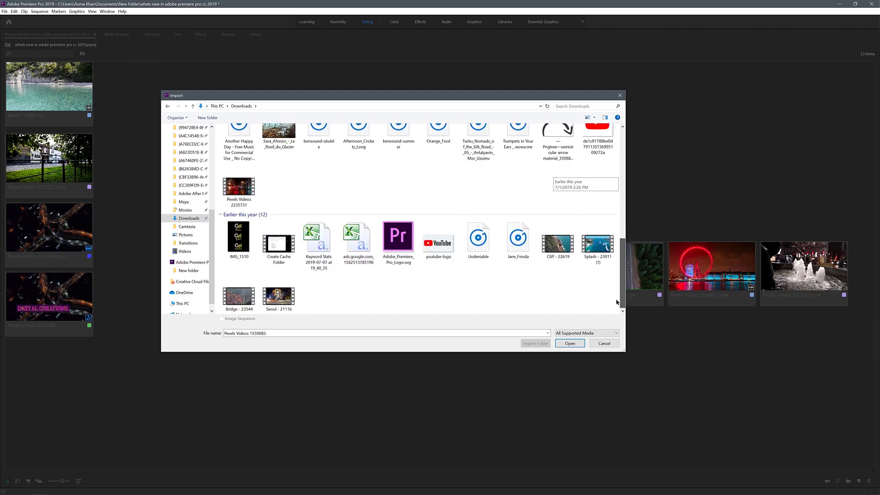
pyautogui.click(554, 241)
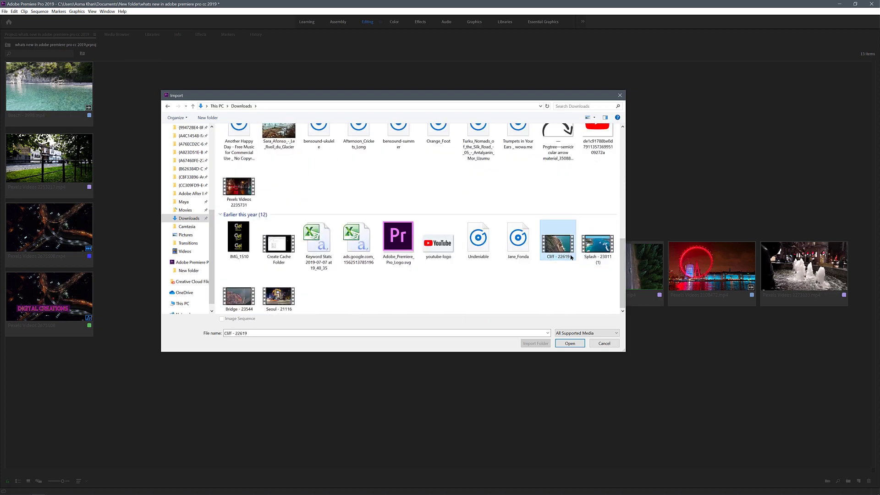
pyautogui.keyDown('ctrl'); pyautogui.click(594, 247); pyautogui.keyUp('ctrl')
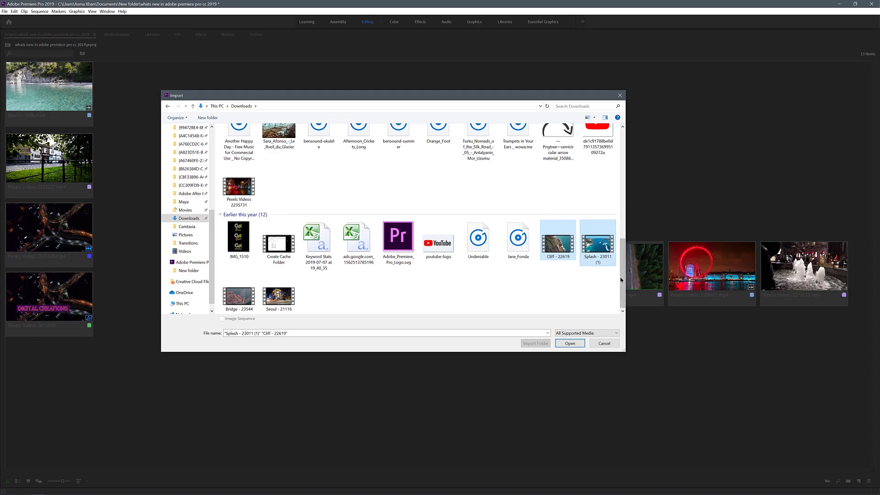
pyautogui.moveTo(621, 280); pyautogui.dragTo(641, 165)
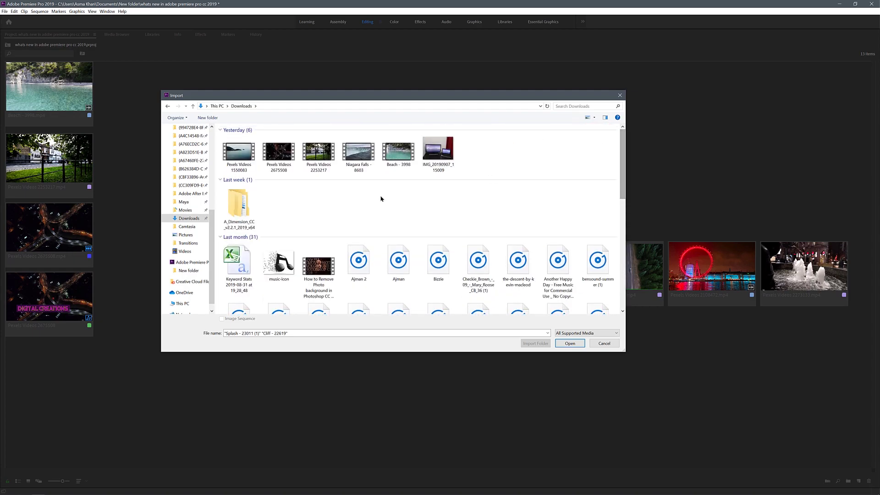
pyautogui.keyDown('ctrl'); pyautogui.click(235, 160); pyautogui.keyUp('ctrl')
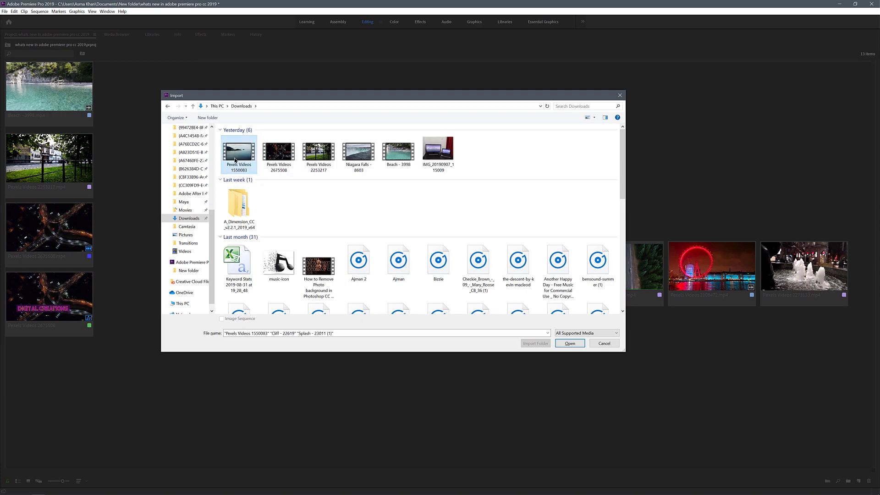
pyautogui.click(569, 343)
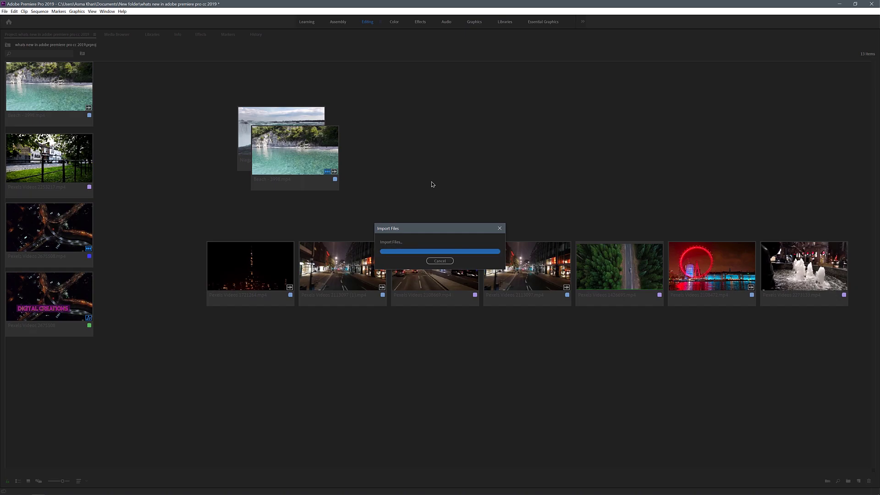
# Step: Pile Pexels Videos 1550083, Splash and Cliff onto the Niagara Falls and Beach stack
pyautogui.click(301, 387)
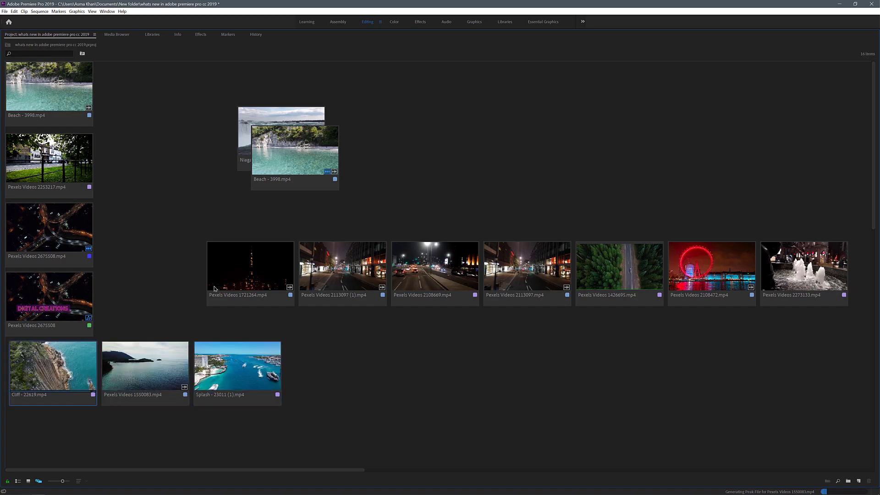
pyautogui.click(132, 362)
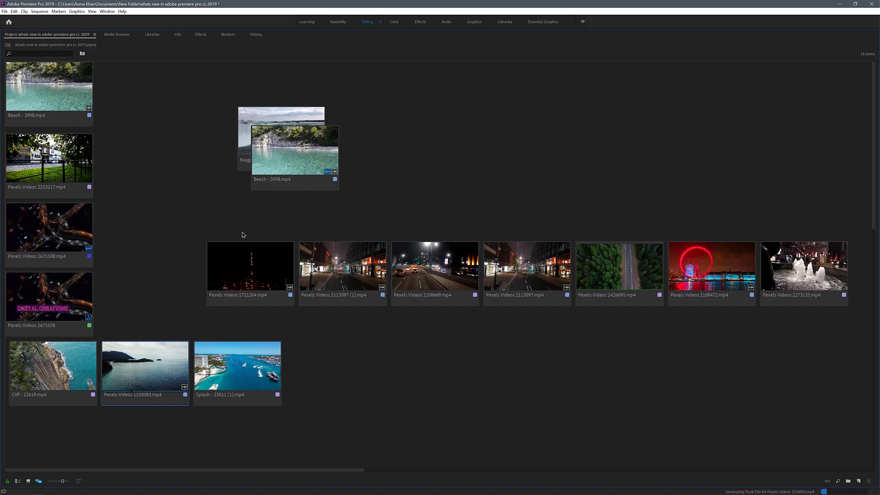
pyautogui.moveTo(135, 379); pyautogui.dragTo(303, 172)
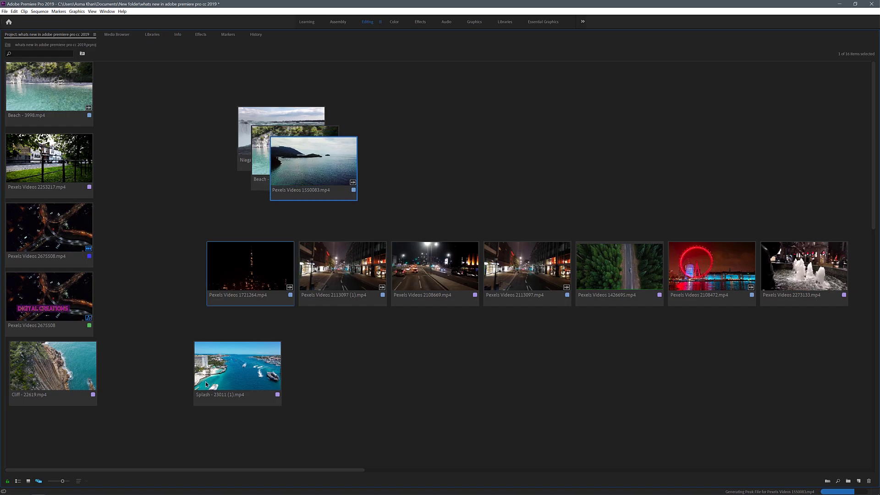
pyautogui.moveTo(220, 377); pyautogui.dragTo(318, 192)
pyautogui.moveTo(35, 374); pyautogui.dragTo(237, 264)
pyautogui.moveTo(309, 222); pyautogui.dragTo(343, 201)
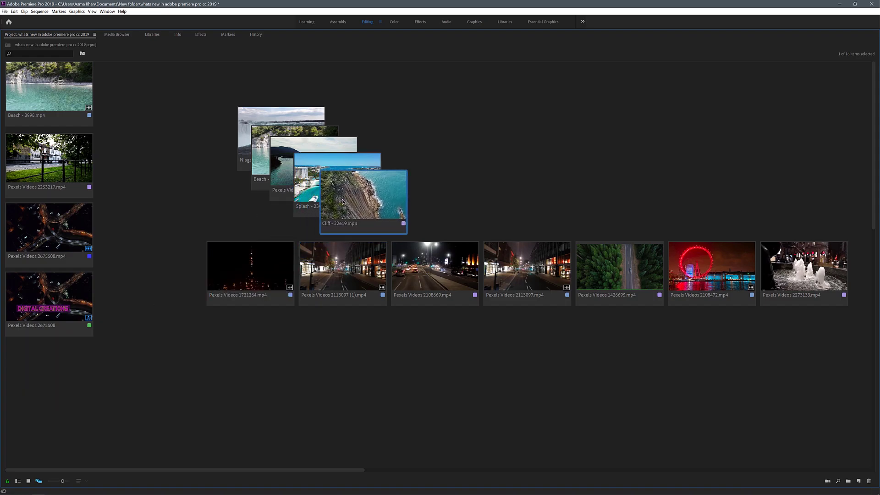
# Step: Move the seven-clip row lower and bring up options for the five stacked clips
pyautogui.moveTo(195, 251); pyautogui.dragTo(770, 298)
pyautogui.moveTo(692, 275); pyautogui.dragTo(618, 362)
pyautogui.click(489, 270)
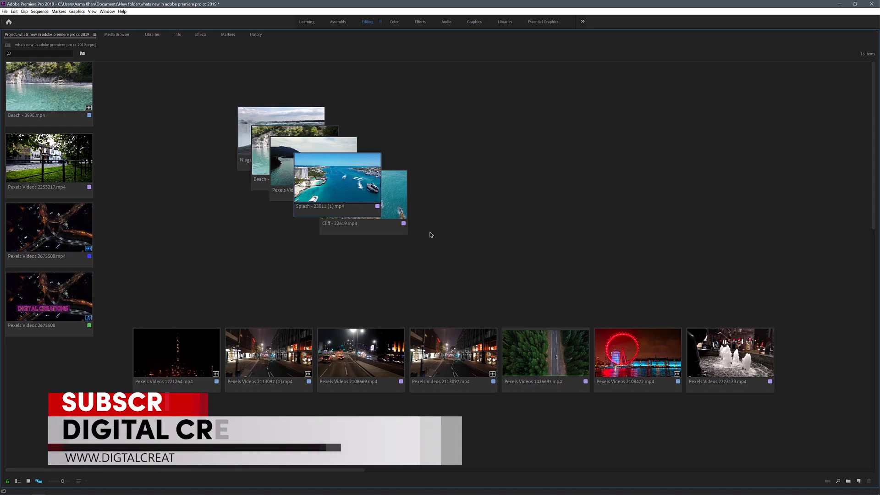
pyautogui.moveTo(197, 93); pyautogui.dragTo(414, 239)
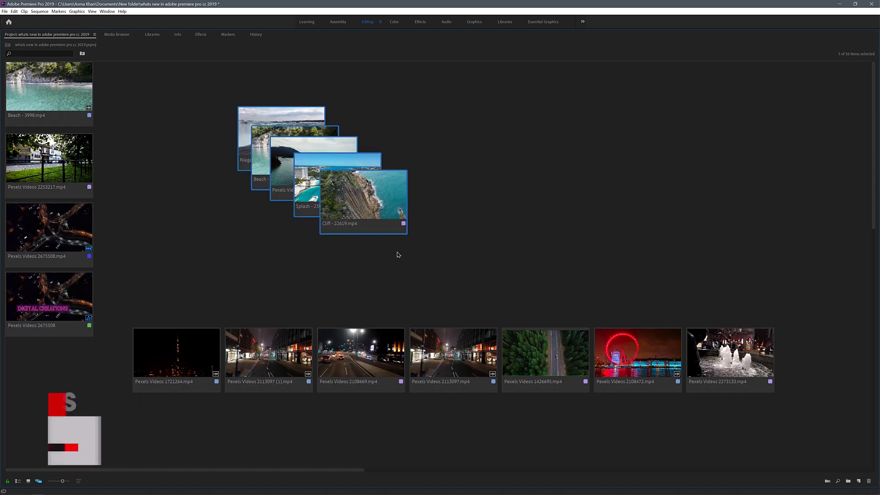
pyautogui.rightClick(359, 198)
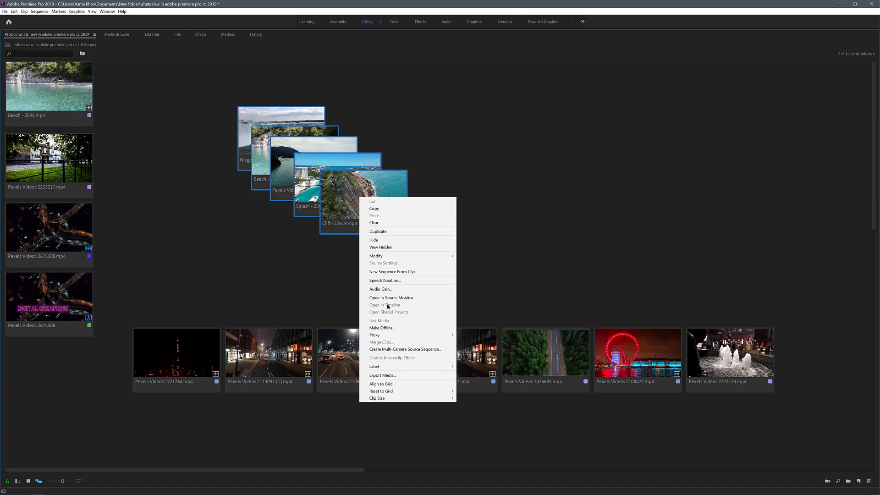
# Step: Give the five selected stacked clips a Violet label
pyautogui.moveTo(389, 394)
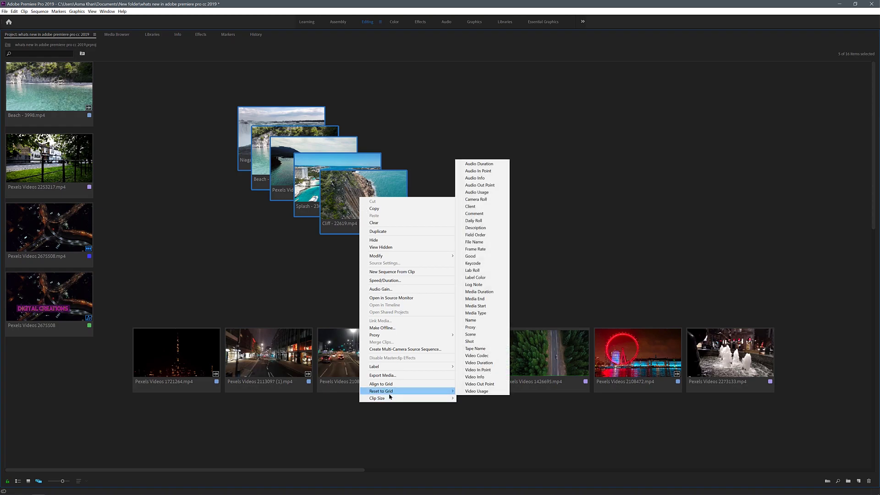
pyautogui.moveTo(385, 367)
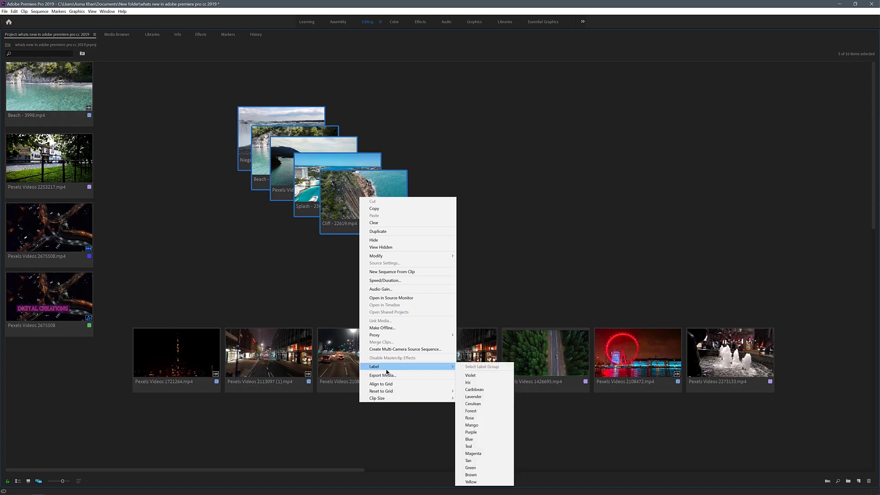
pyautogui.click(486, 379)
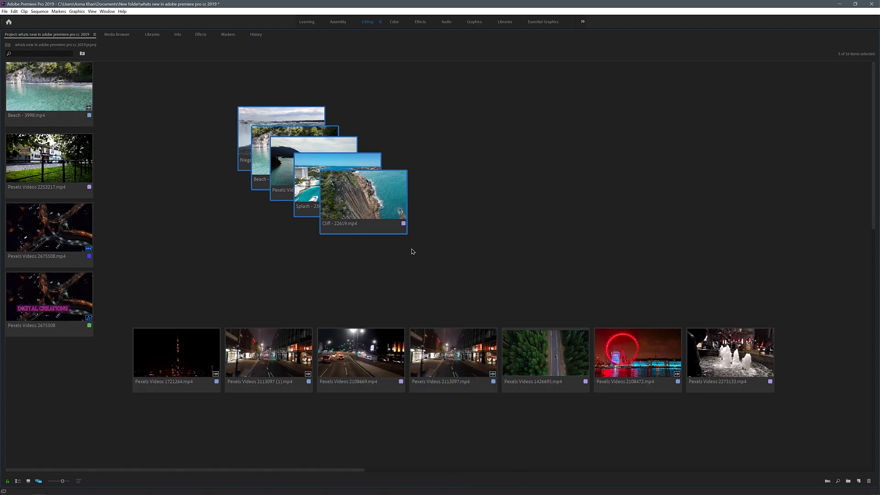
# Step: Reset the five clips to a grid by File Name, then re-sort them by Video Duration
pyautogui.rightClick(377, 199)
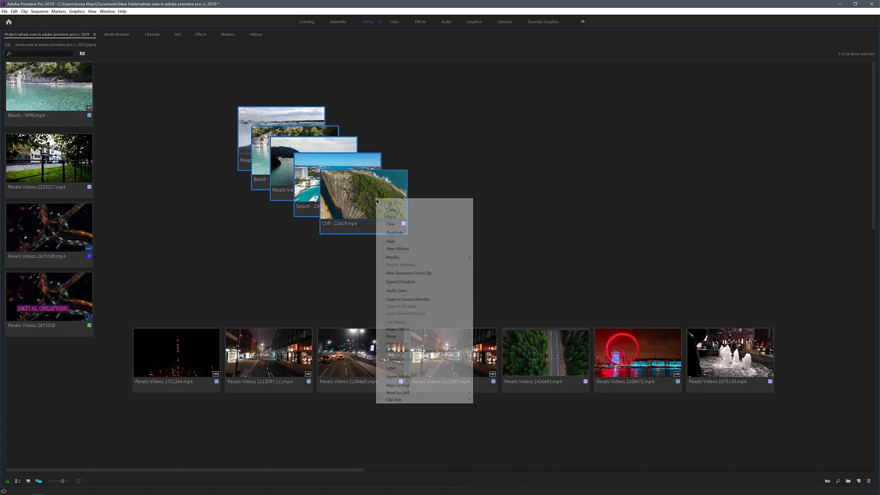
pyautogui.moveTo(407, 393)
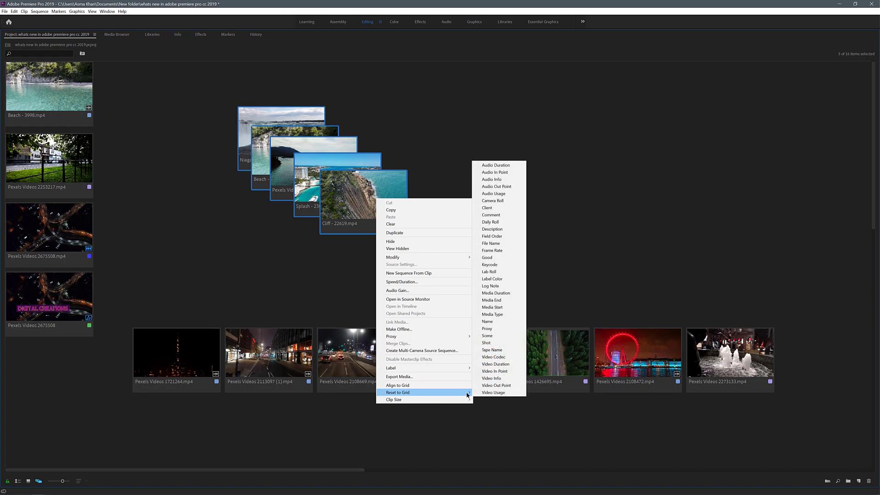
pyautogui.click(495, 244)
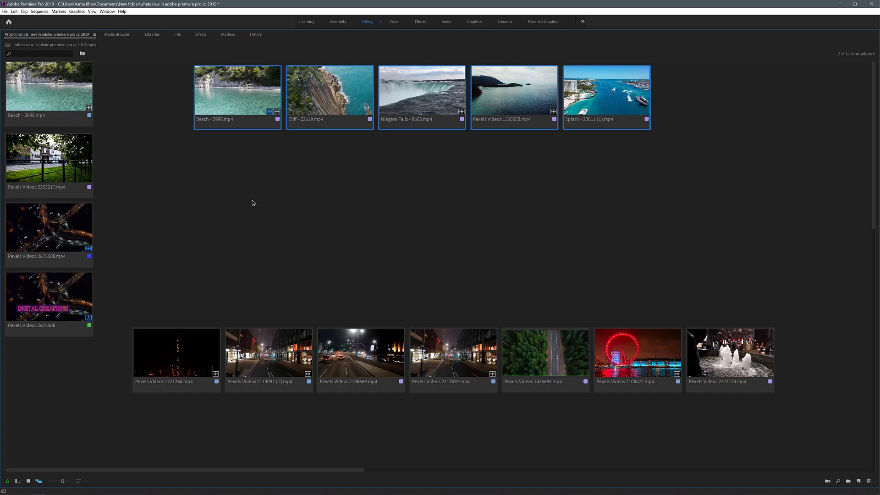
pyautogui.rightClick(245, 116)
pyautogui.moveTo(310, 306)
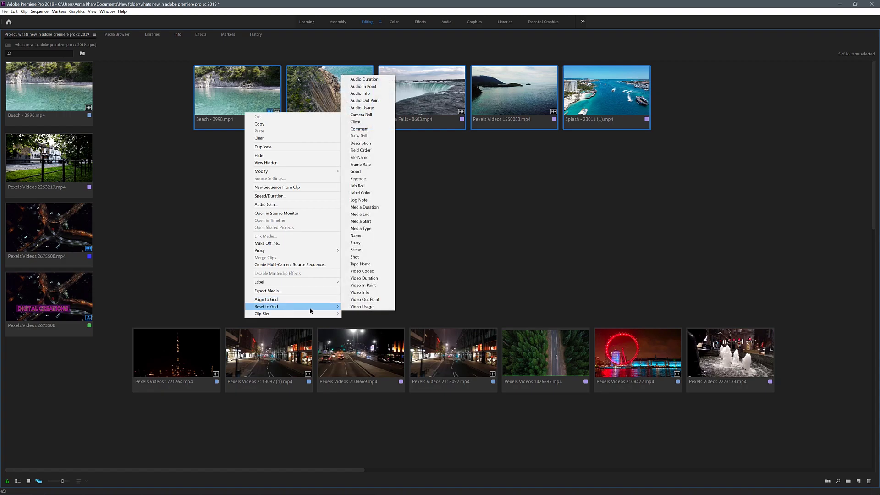
pyautogui.click(364, 278)
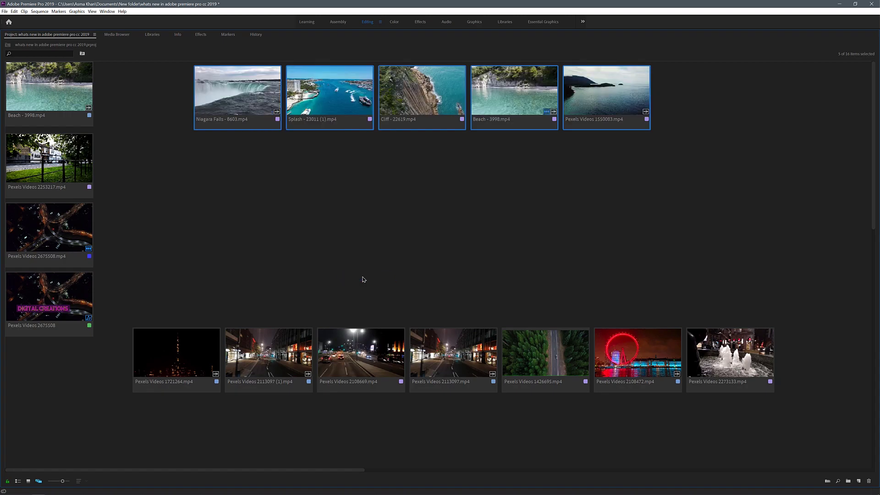
# Step: Set the Niagara Falls clip to Extra Large and move it to the panel centre
pyautogui.click(226, 95)
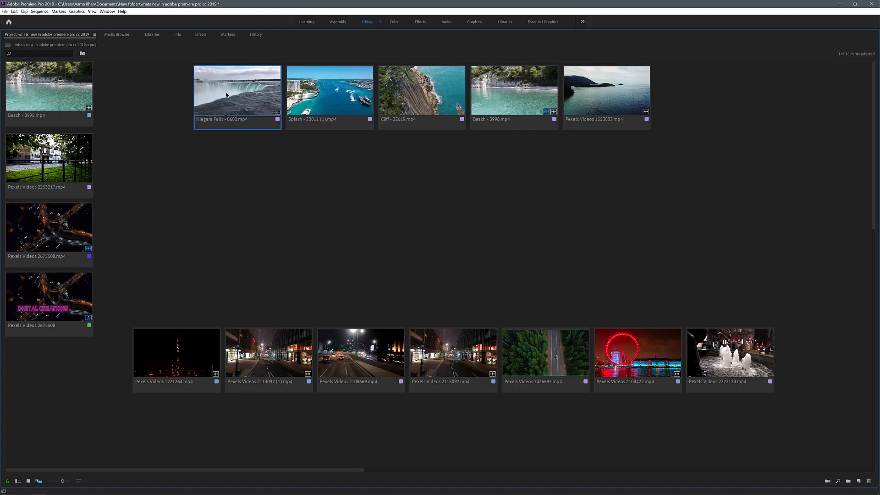
pyautogui.rightClick(226, 95)
pyautogui.moveTo(275, 400)
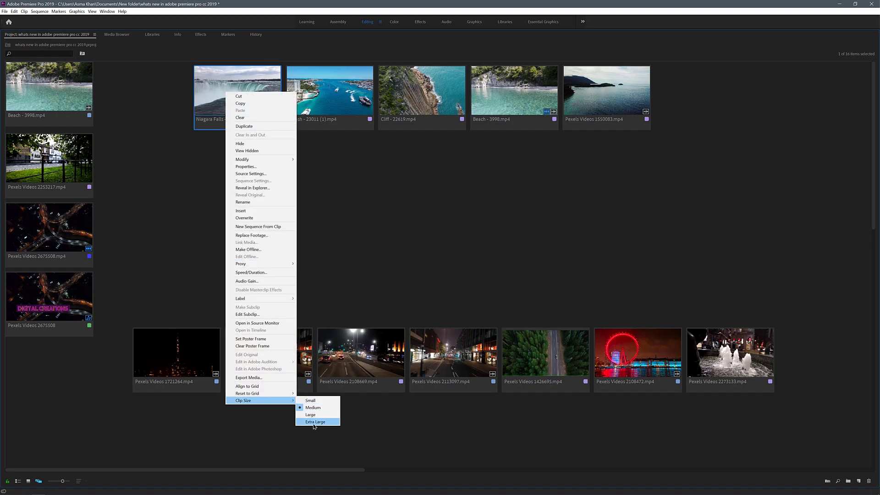
pyautogui.click(313, 422)
pyautogui.moveTo(279, 108); pyautogui.dragTo(464, 182)
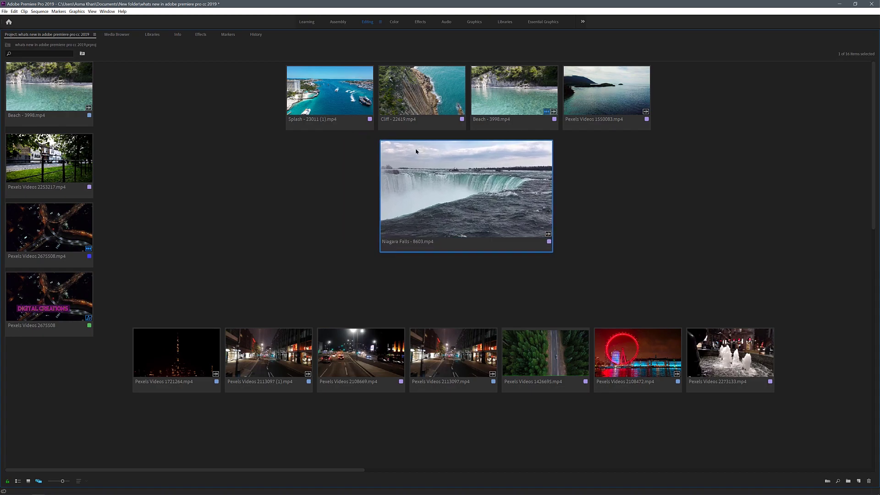
# Step: Change the label of the four top clips and Niagara Falls to Lavender
pyautogui.moveTo(235, 87); pyautogui.dragTo(629, 222)
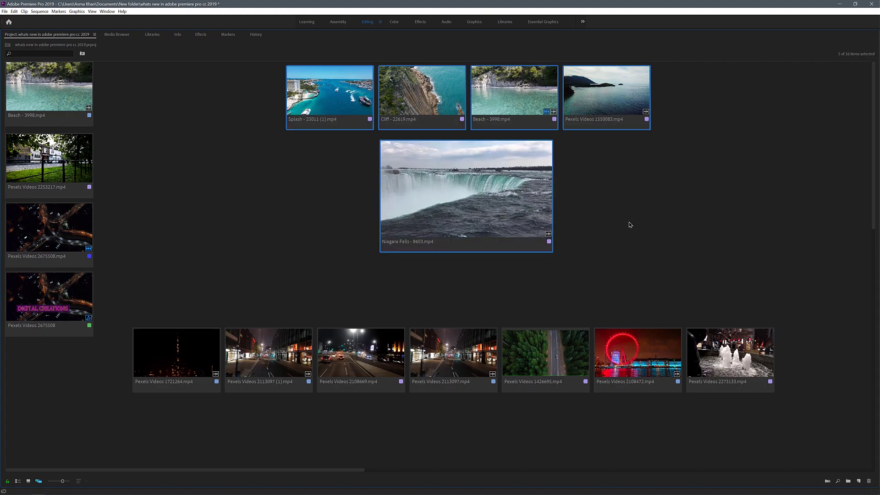
pyautogui.rightClick(498, 180)
pyautogui.moveTo(539, 373)
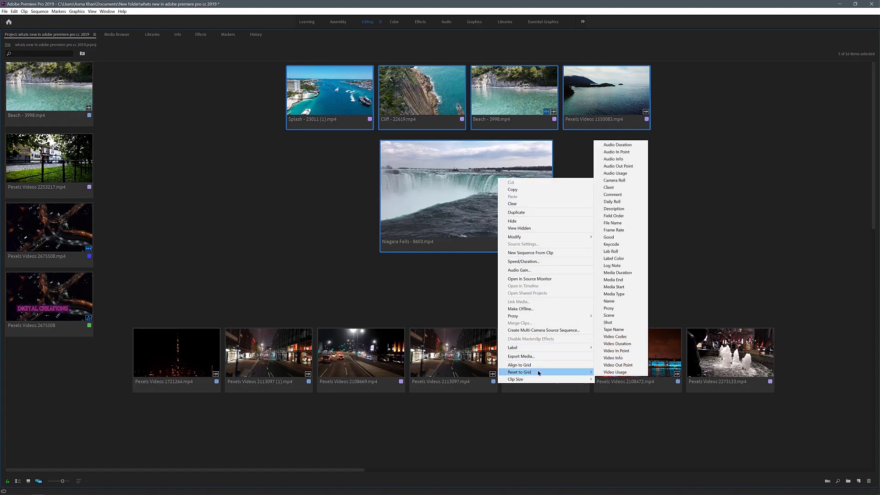
pyautogui.moveTo(527, 348)
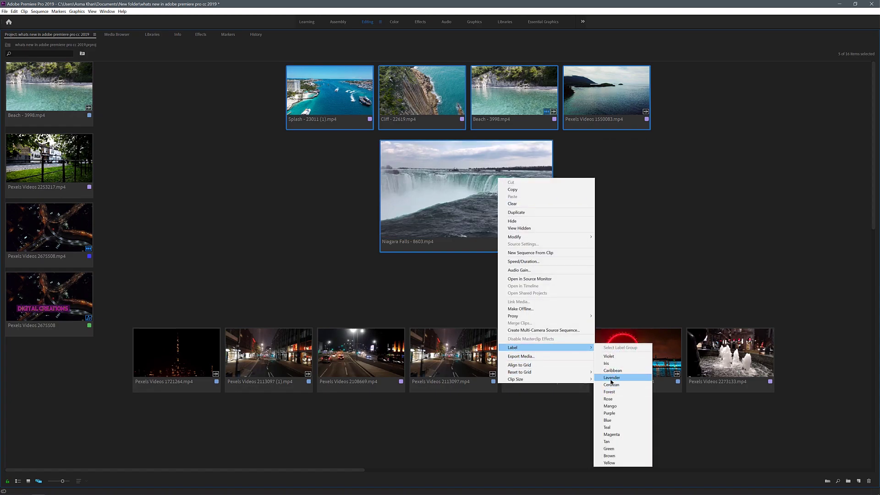
pyautogui.click(611, 382)
pyautogui.rightClick(473, 192)
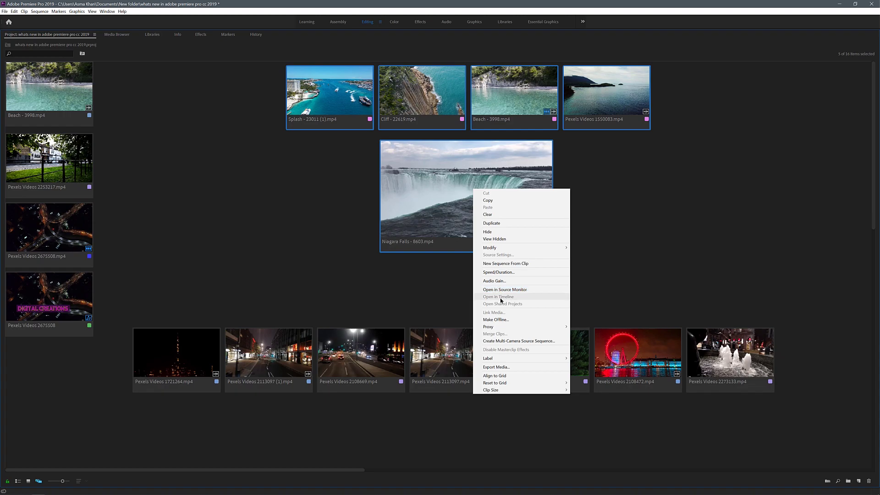
pyautogui.click(689, 224)
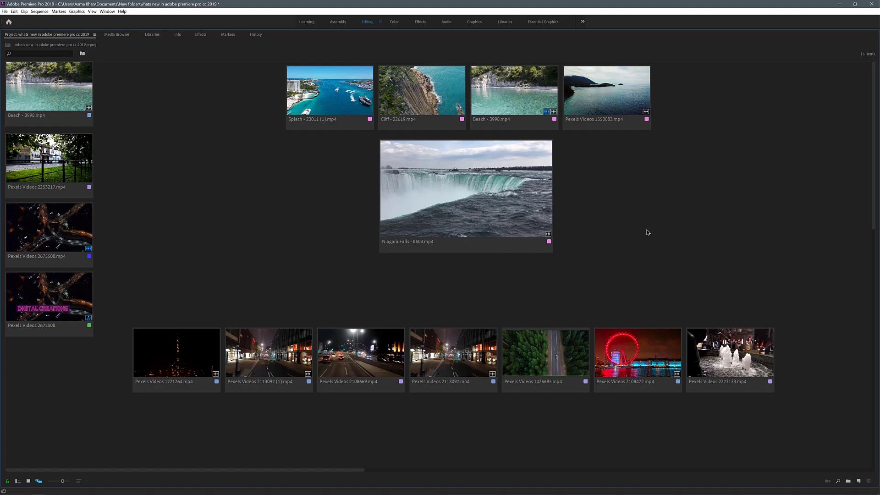
# Step: Re-sort the bottom row of seven clips into a grid by Media Start
pyautogui.moveTo(117, 320); pyautogui.dragTo(753, 386)
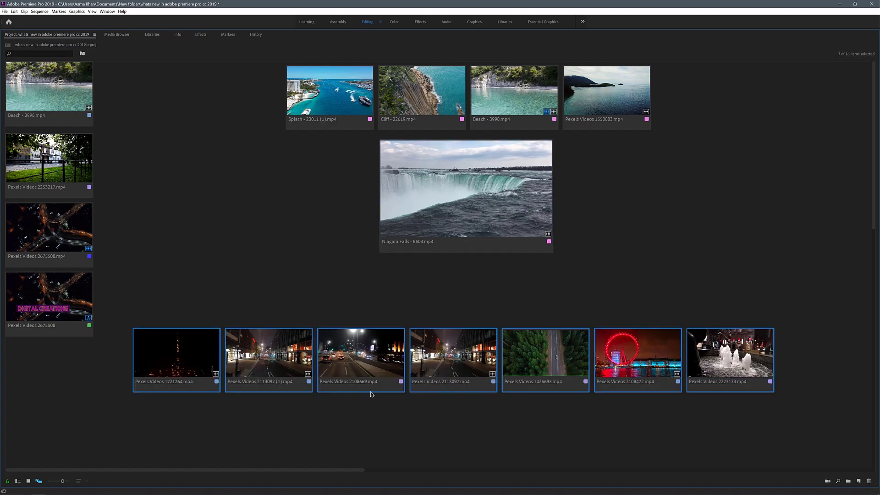
pyautogui.rightClick(265, 357)
pyautogui.moveTo(284, 347)
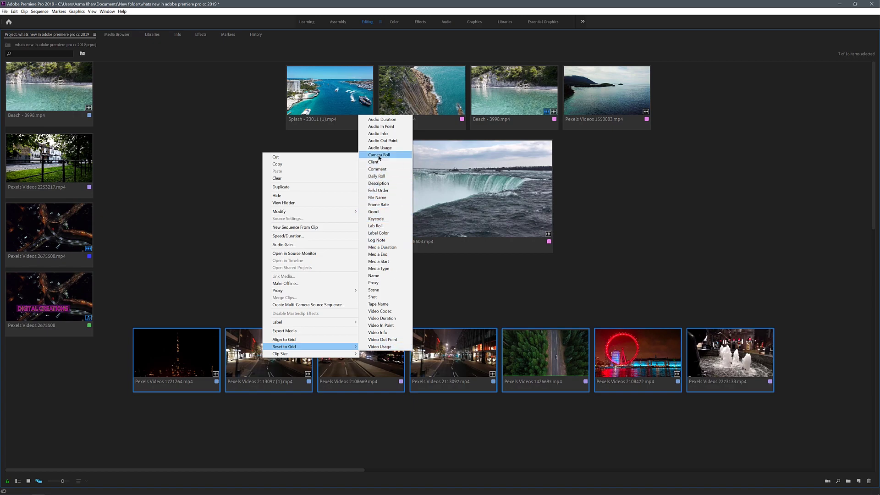
pyautogui.click(379, 261)
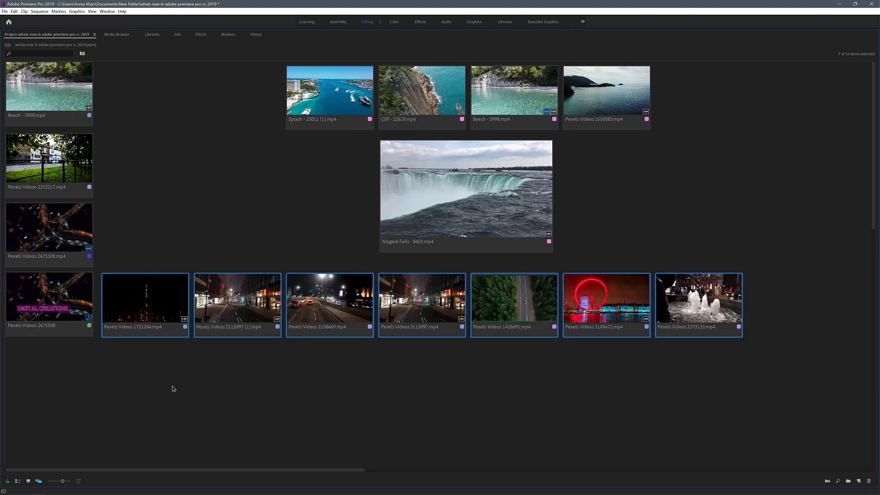
# Step: Resize the clip thumbnails, deselect the seven clips, and scroll back to the full arrangement
pyautogui.click(53, 482)
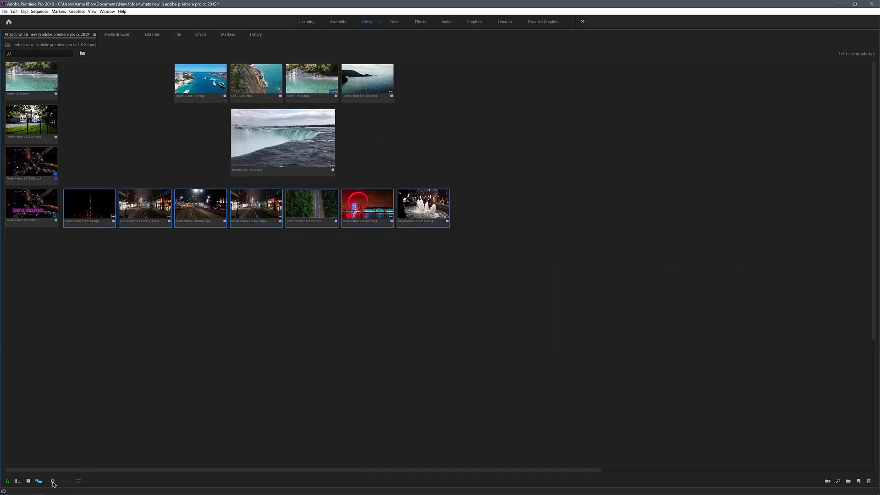
pyautogui.moveTo(53, 482); pyautogui.dragTo(69, 482)
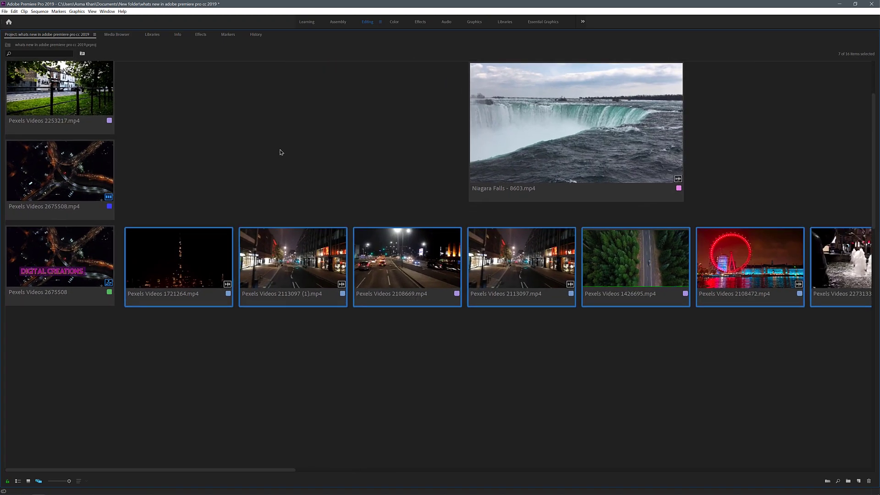
pyautogui.click(274, 126)
pyautogui.scroll(3, 274, 126)
pyautogui.scroll(-3, 289, 301)
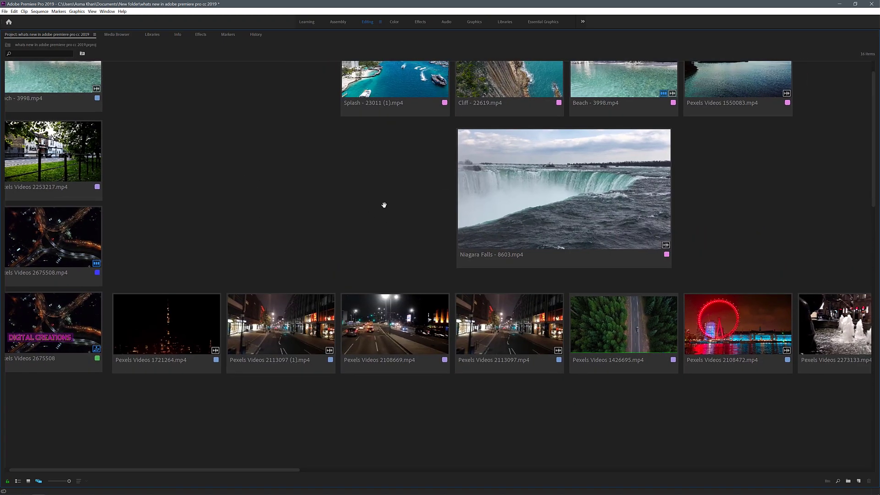
pyautogui.hscroll(2, 384, 205)
pyautogui.scroll(3, 243, 214)
pyautogui.hscroll(-2, 183, 243)
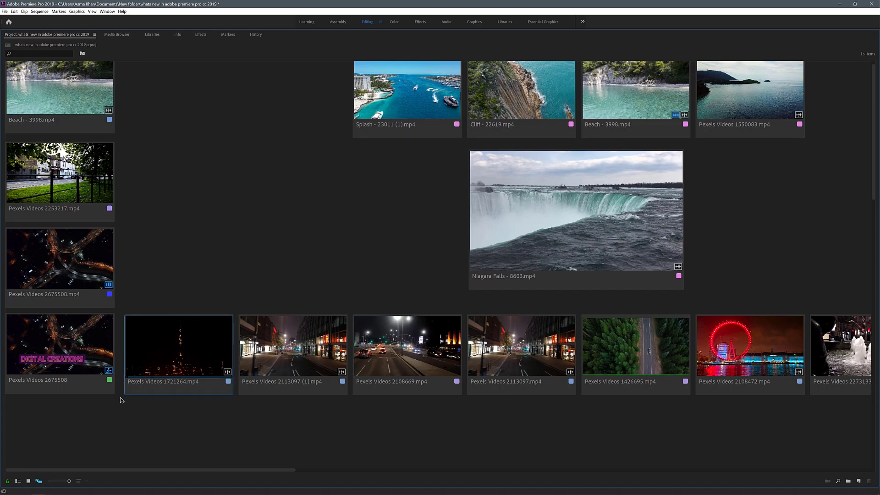
# Step: Save the freeform arrangement as a new layout named 'Premiere Pro 2019 13.1'
pyautogui.rightClick(202, 157)
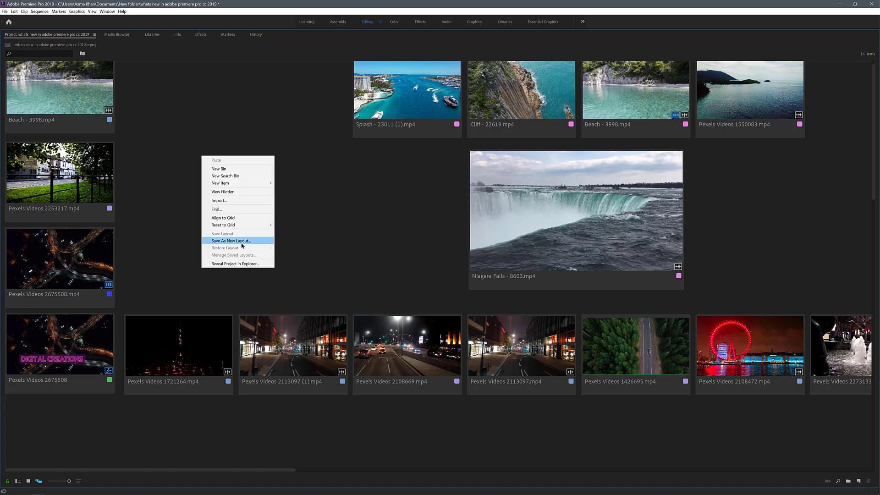
pyautogui.click(242, 243)
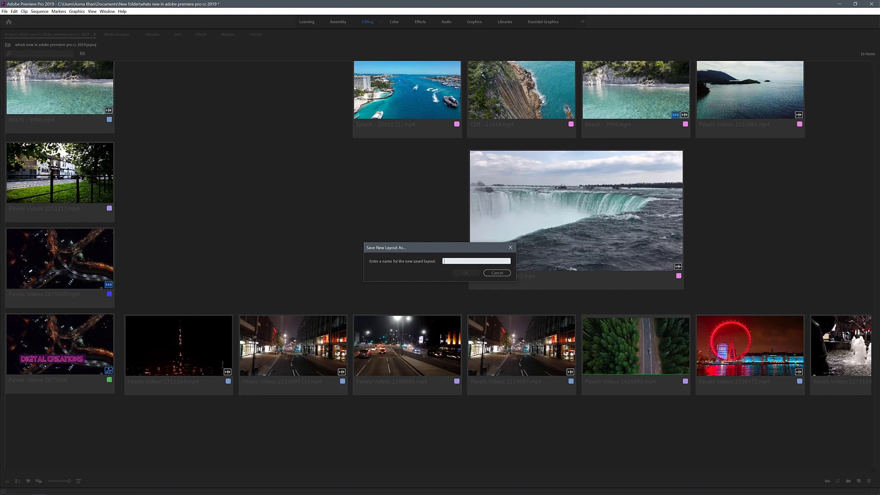
pyautogui.write('Premie')
pyautogui.press('BackSpace')
pyautogui.write('o 2019 13.1')
pyautogui.click(460, 273)
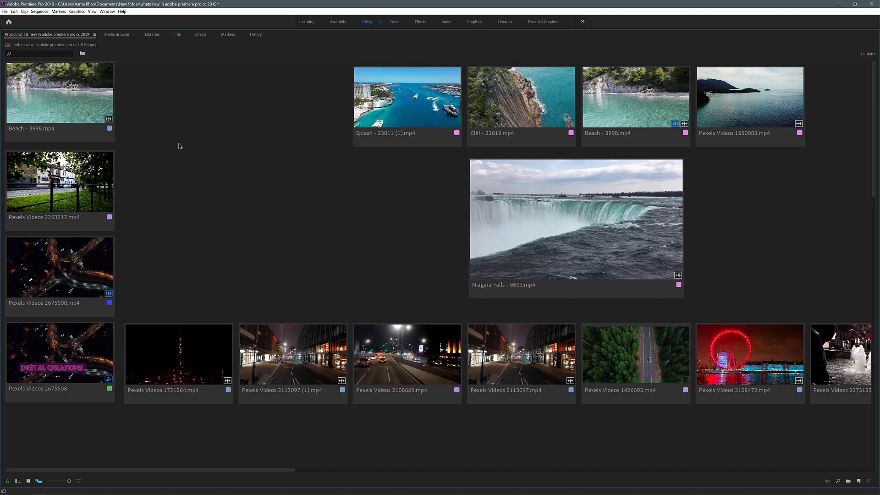
pyautogui.click(59, 481)
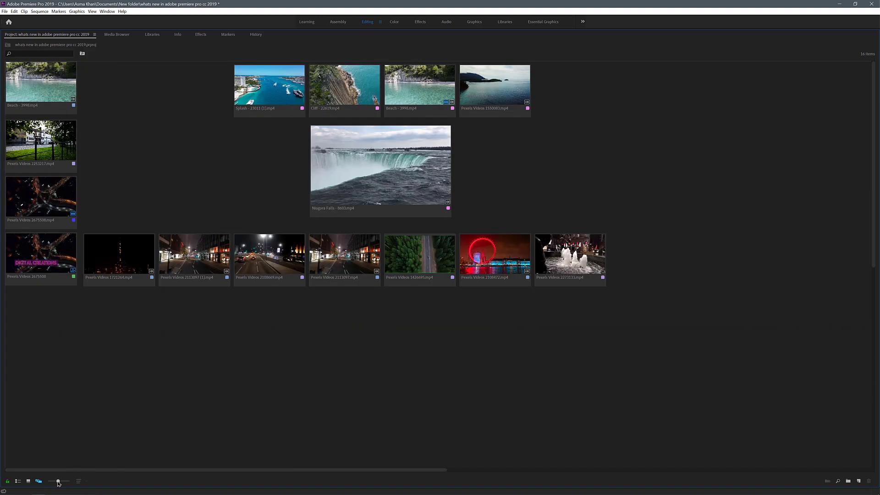
# Step: Shrink the thumbnails, align clips to grid, and move Pexels Videos 1721264 below the bottom row
pyautogui.moveTo(58, 481); pyautogui.dragTo(56, 481)
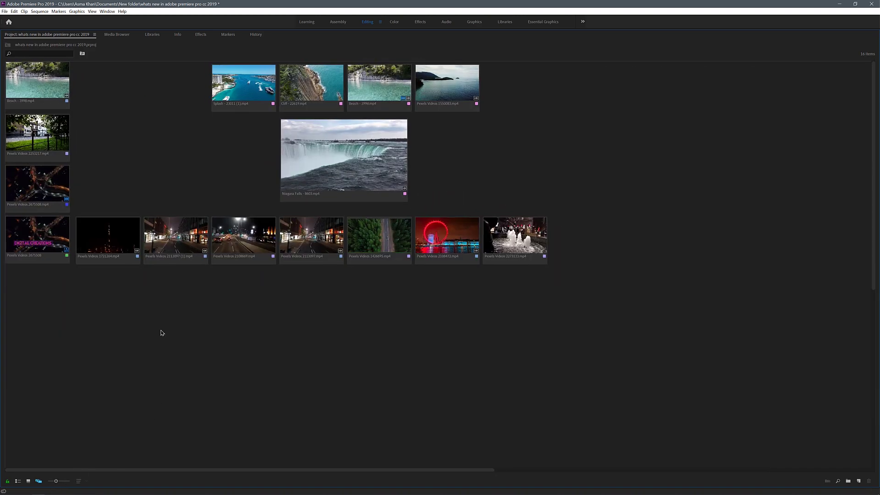
pyautogui.rightClick(158, 303)
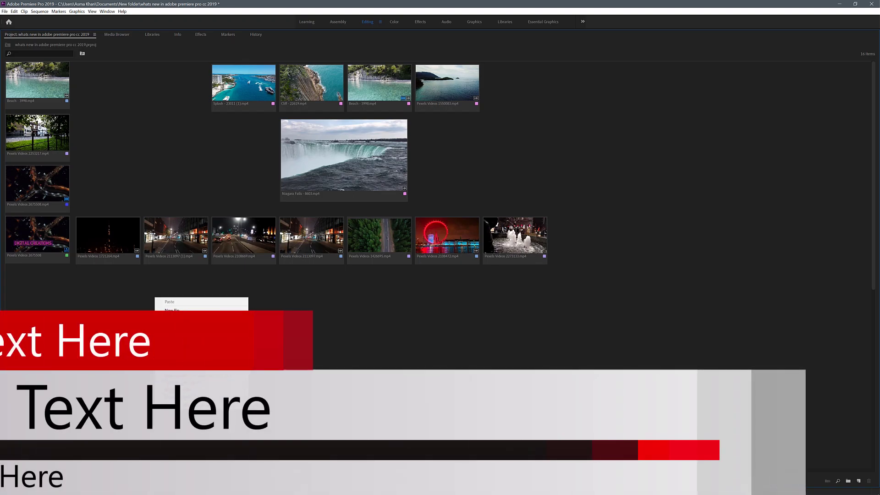
pyautogui.click(184, 403)
pyautogui.moveTo(108, 235); pyautogui.dragTo(113, 316)
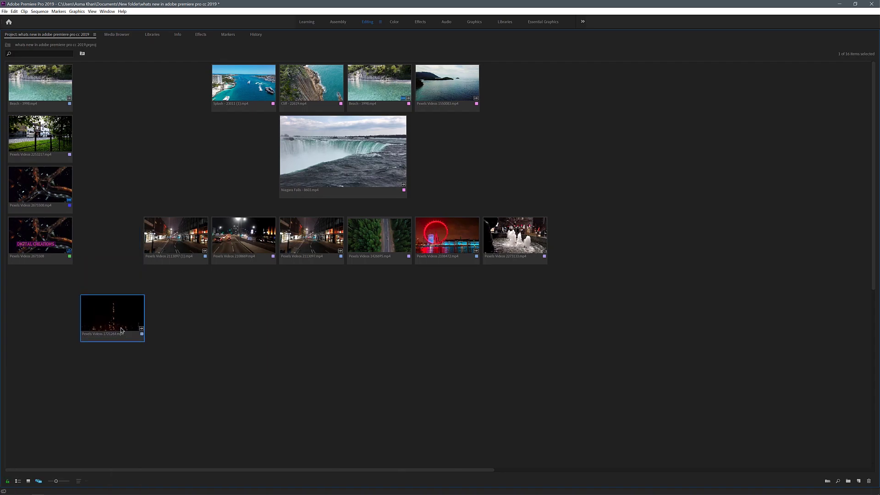
pyautogui.click(210, 310)
pyautogui.rightClick(209, 308)
pyautogui.click(230, 368)
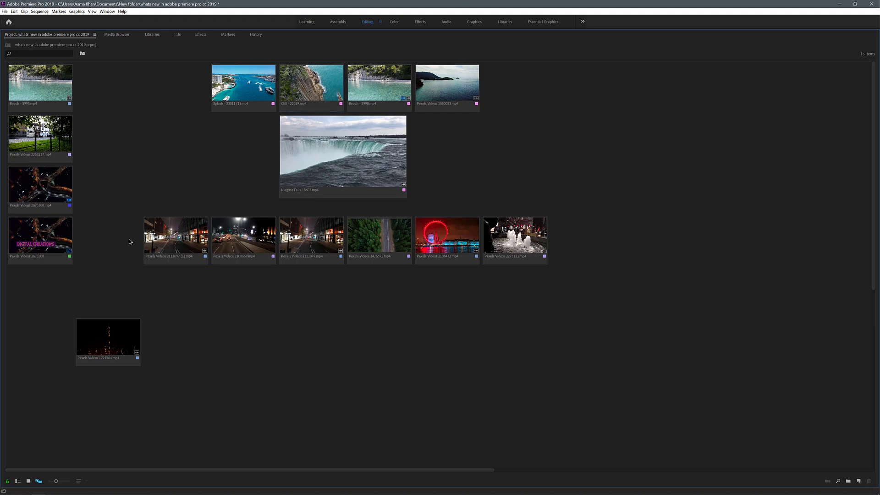
# Step: Restore the saved 'Premiere Pro 2019 13.1' layout and select the seven bottom-row clips
pyautogui.moveTo(107, 225); pyautogui.dragTo(608, 372)
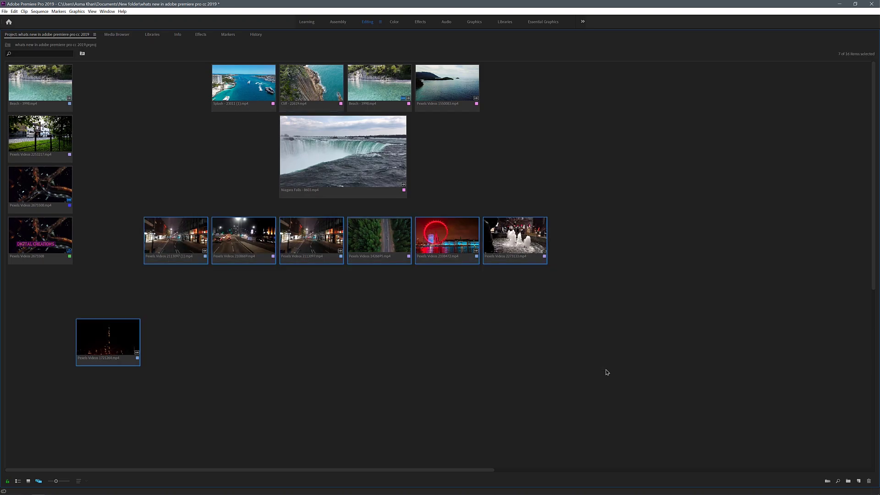
pyautogui.rightClick(279, 309)
pyautogui.rightClick(263, 313)
pyautogui.rightClick(263, 313)
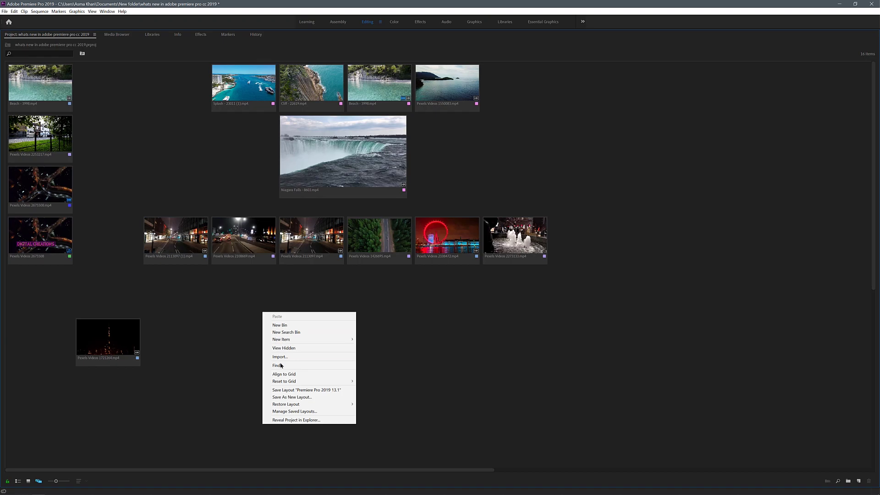
pyautogui.moveTo(294, 383)
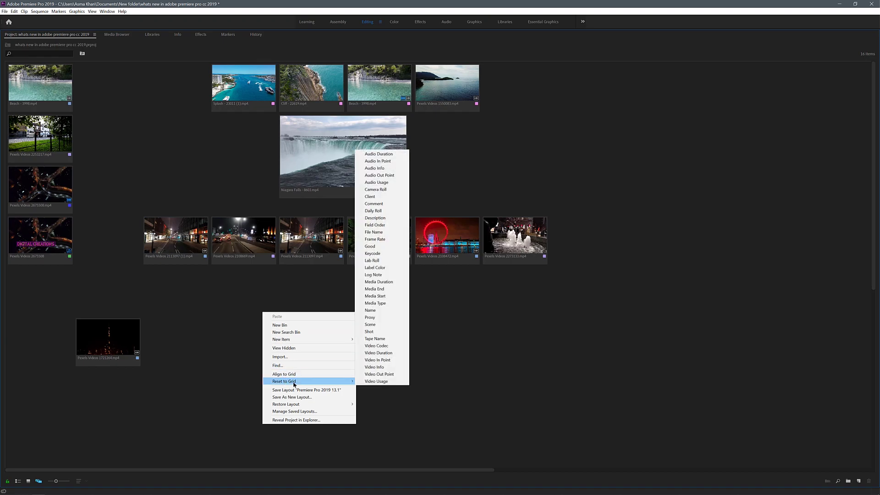
pyautogui.moveTo(296, 407)
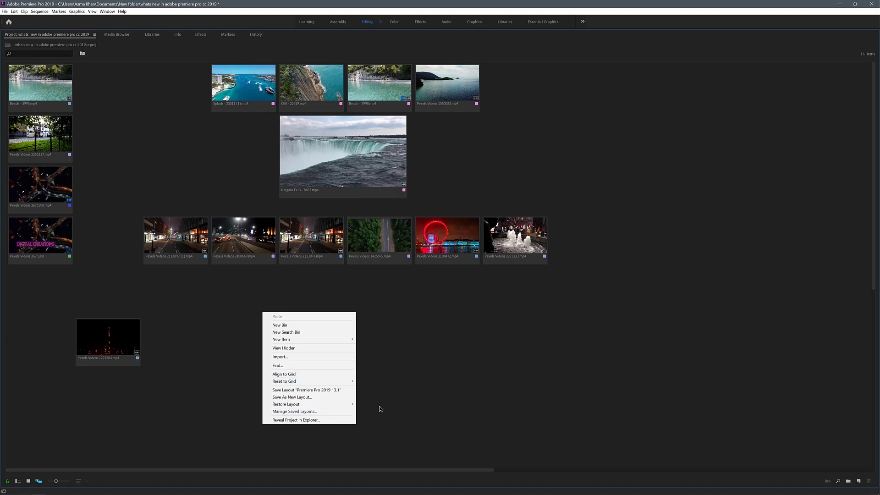
pyautogui.click(368, 405)
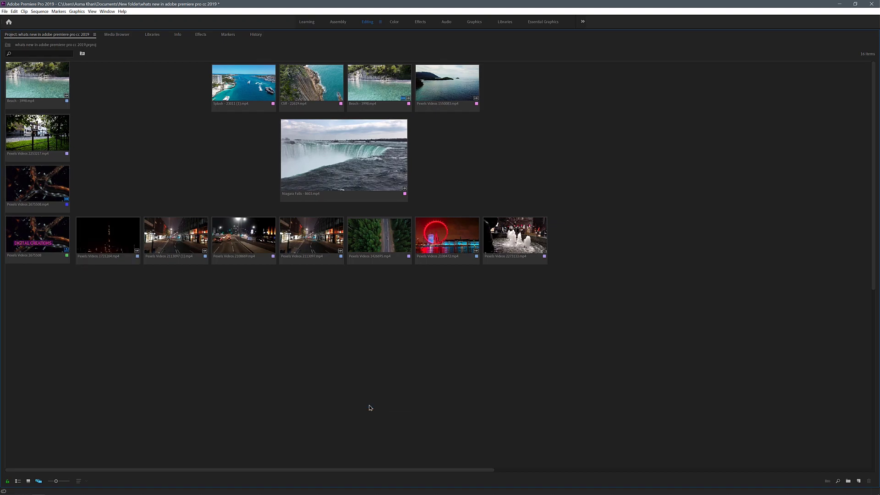
pyautogui.rightClick(238, 312)
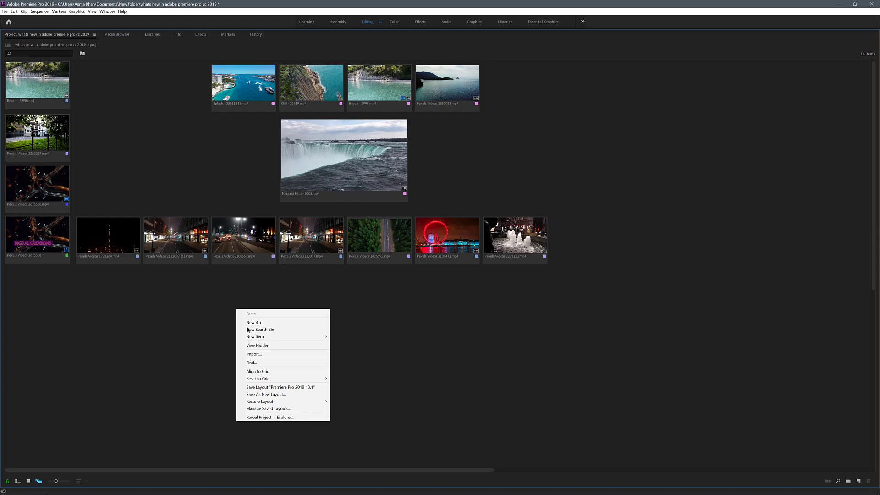
pyautogui.moveTo(629, 265); pyautogui.dragTo(18, 235)
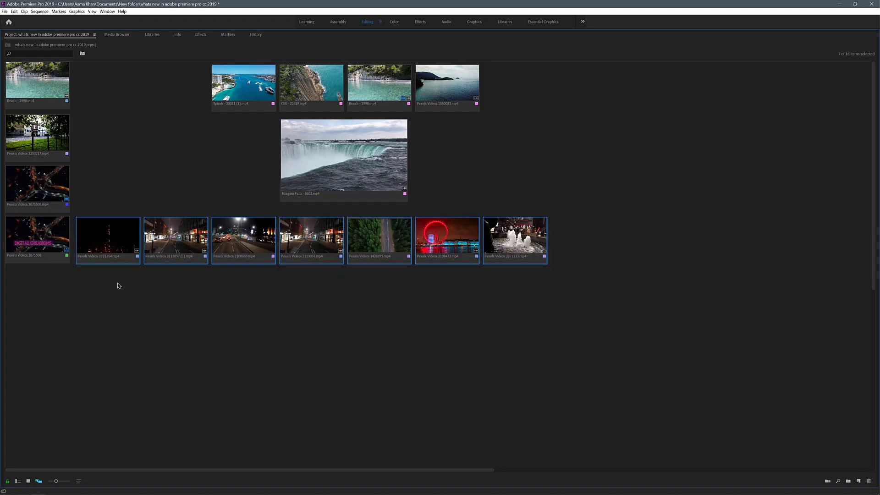
# Step: Create a new bin named Bin and move the seven bottom-row clips into it
pyautogui.rightClick(125, 298)
pyautogui.click(153, 314)
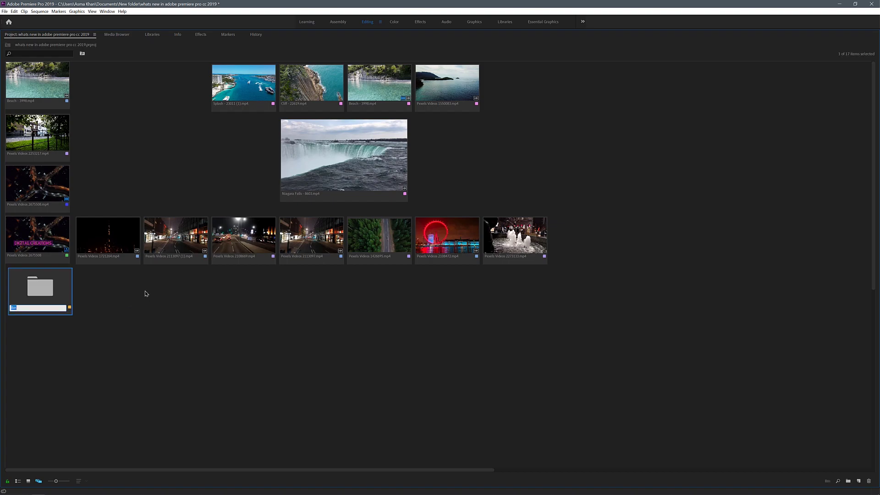
pyautogui.moveTo(115, 235); pyautogui.dragTo(558, 265)
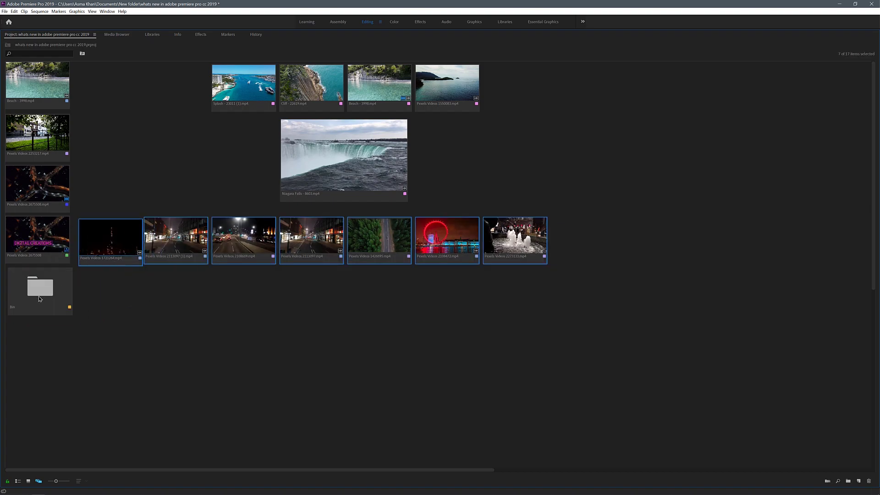
pyautogui.moveTo(38, 296)
pyautogui.mouseDown()
pyautogui.moveTo(35, 289)
pyautogui.moveTo(46, 297)
pyautogui.mouseUp()
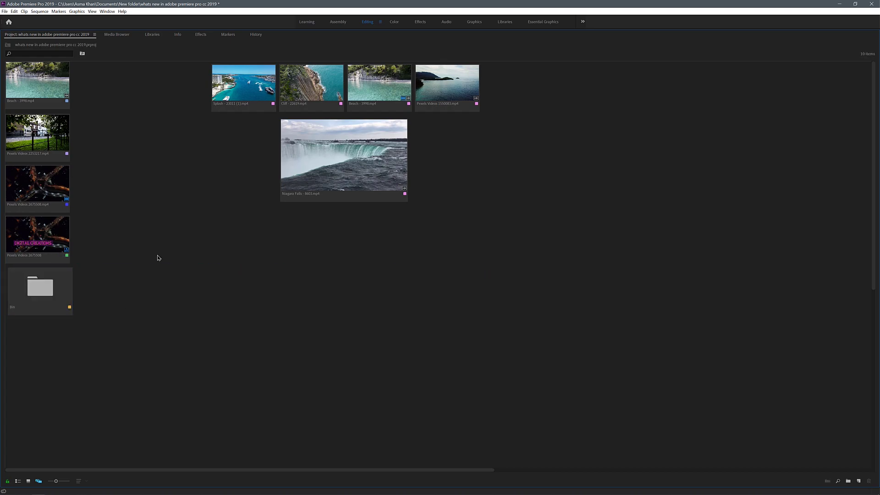
# Step: Reset the remaining Project panel items into a single sorted grid row
pyautogui.rightClick(162, 188)
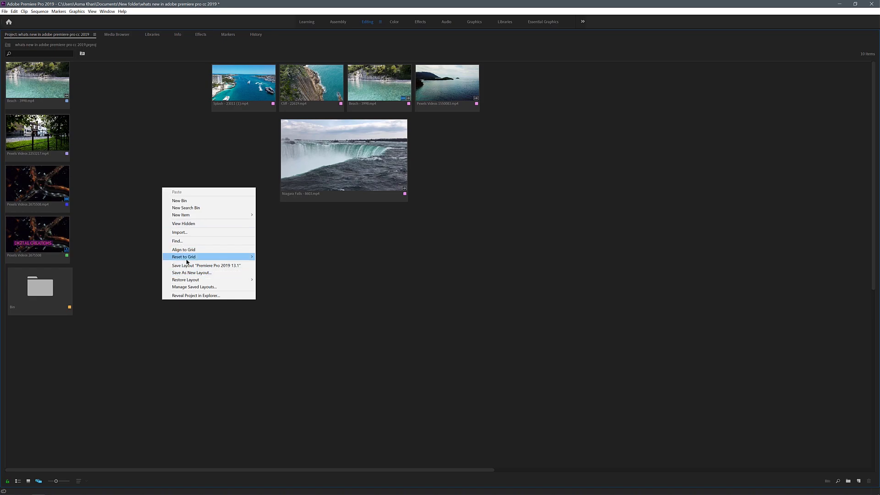
pyautogui.moveTo(240, 257)
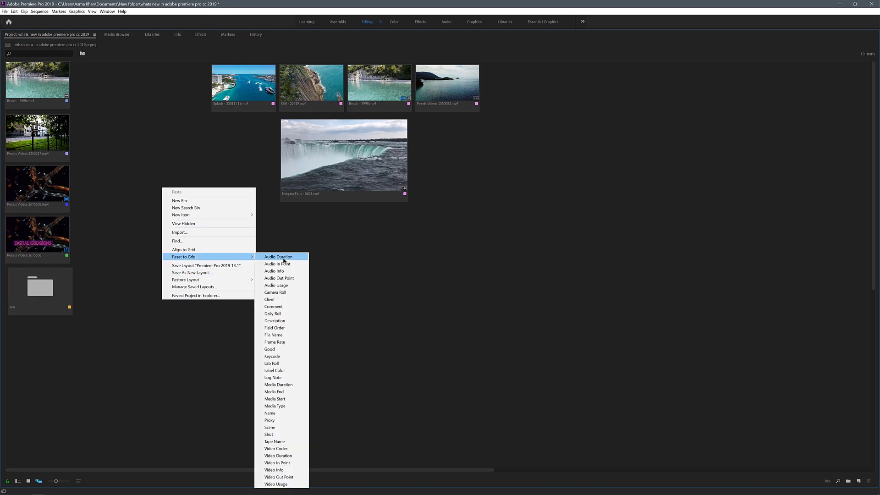
pyautogui.click(287, 464)
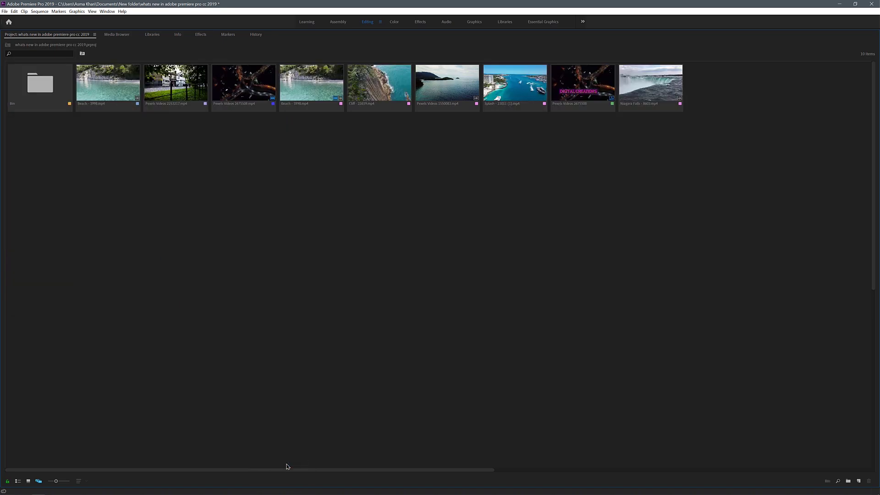